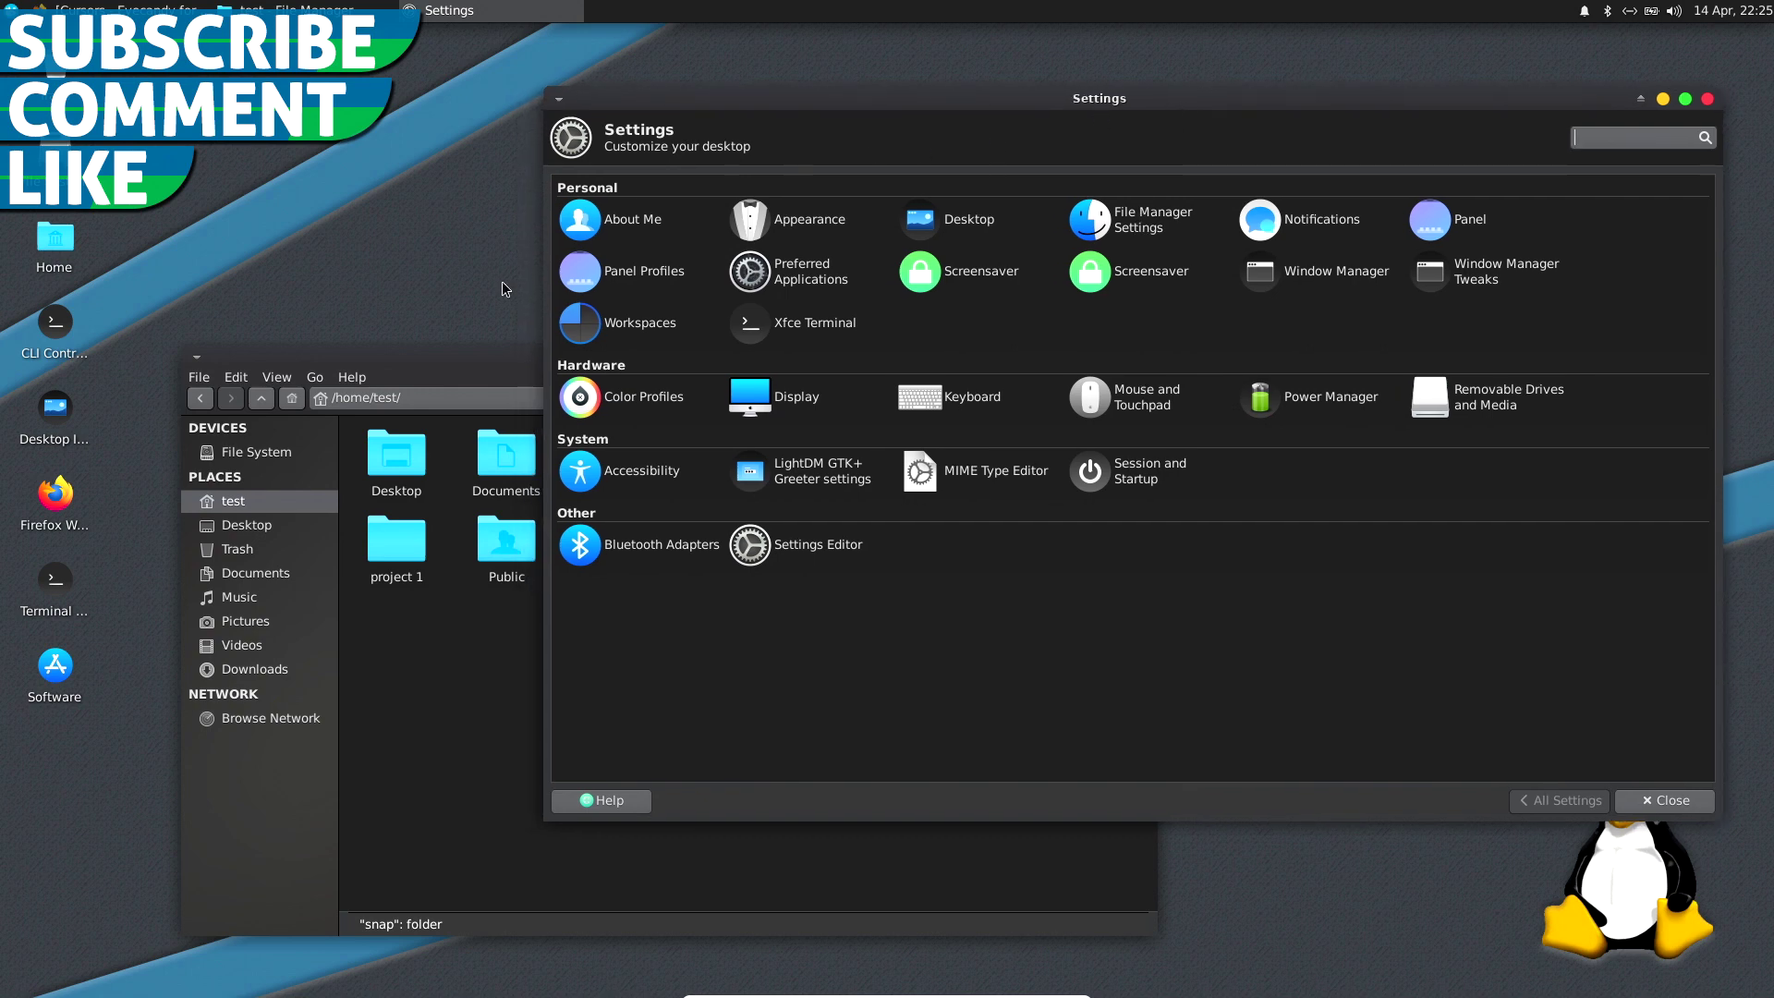
Step: Raise Thunar above Settings, glancing at the applications menu and the snap folder's context menu
{"action": "left_click_drag", "start_coordinate": [460, 350], "coordinate": [450, 324]}
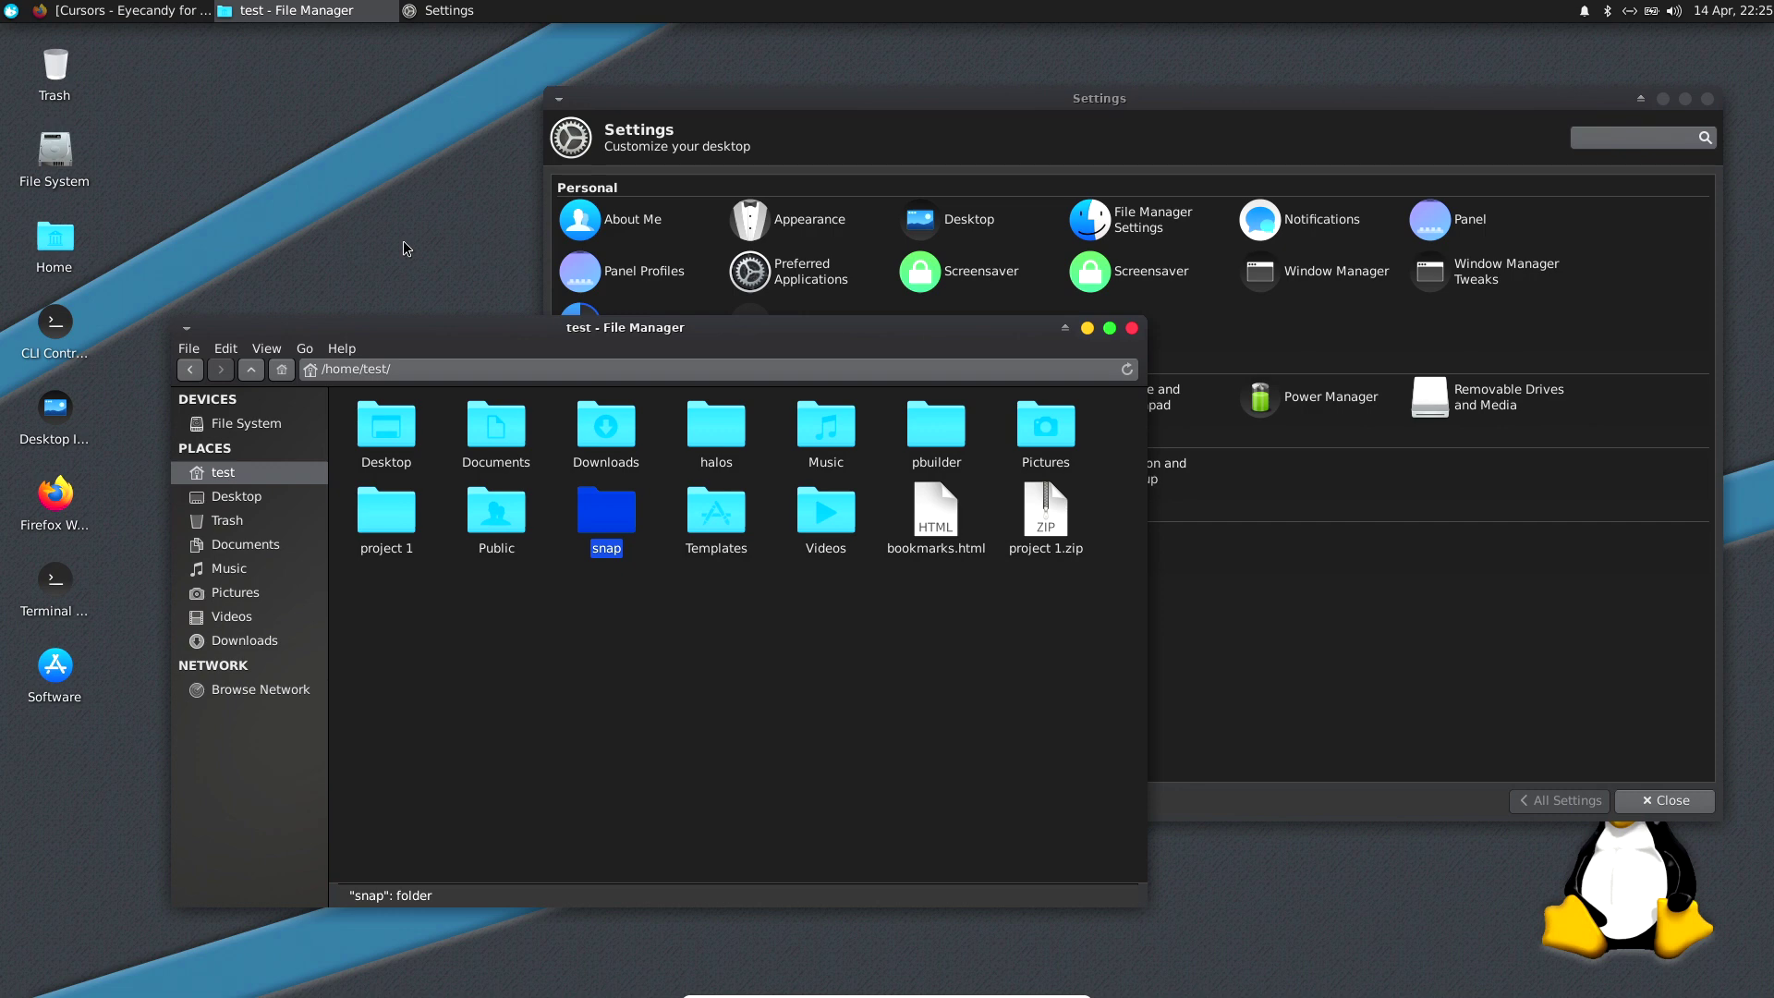
{"action": "left_click_drag", "start_coordinate": [846, 102], "coordinate": [873, 81]}
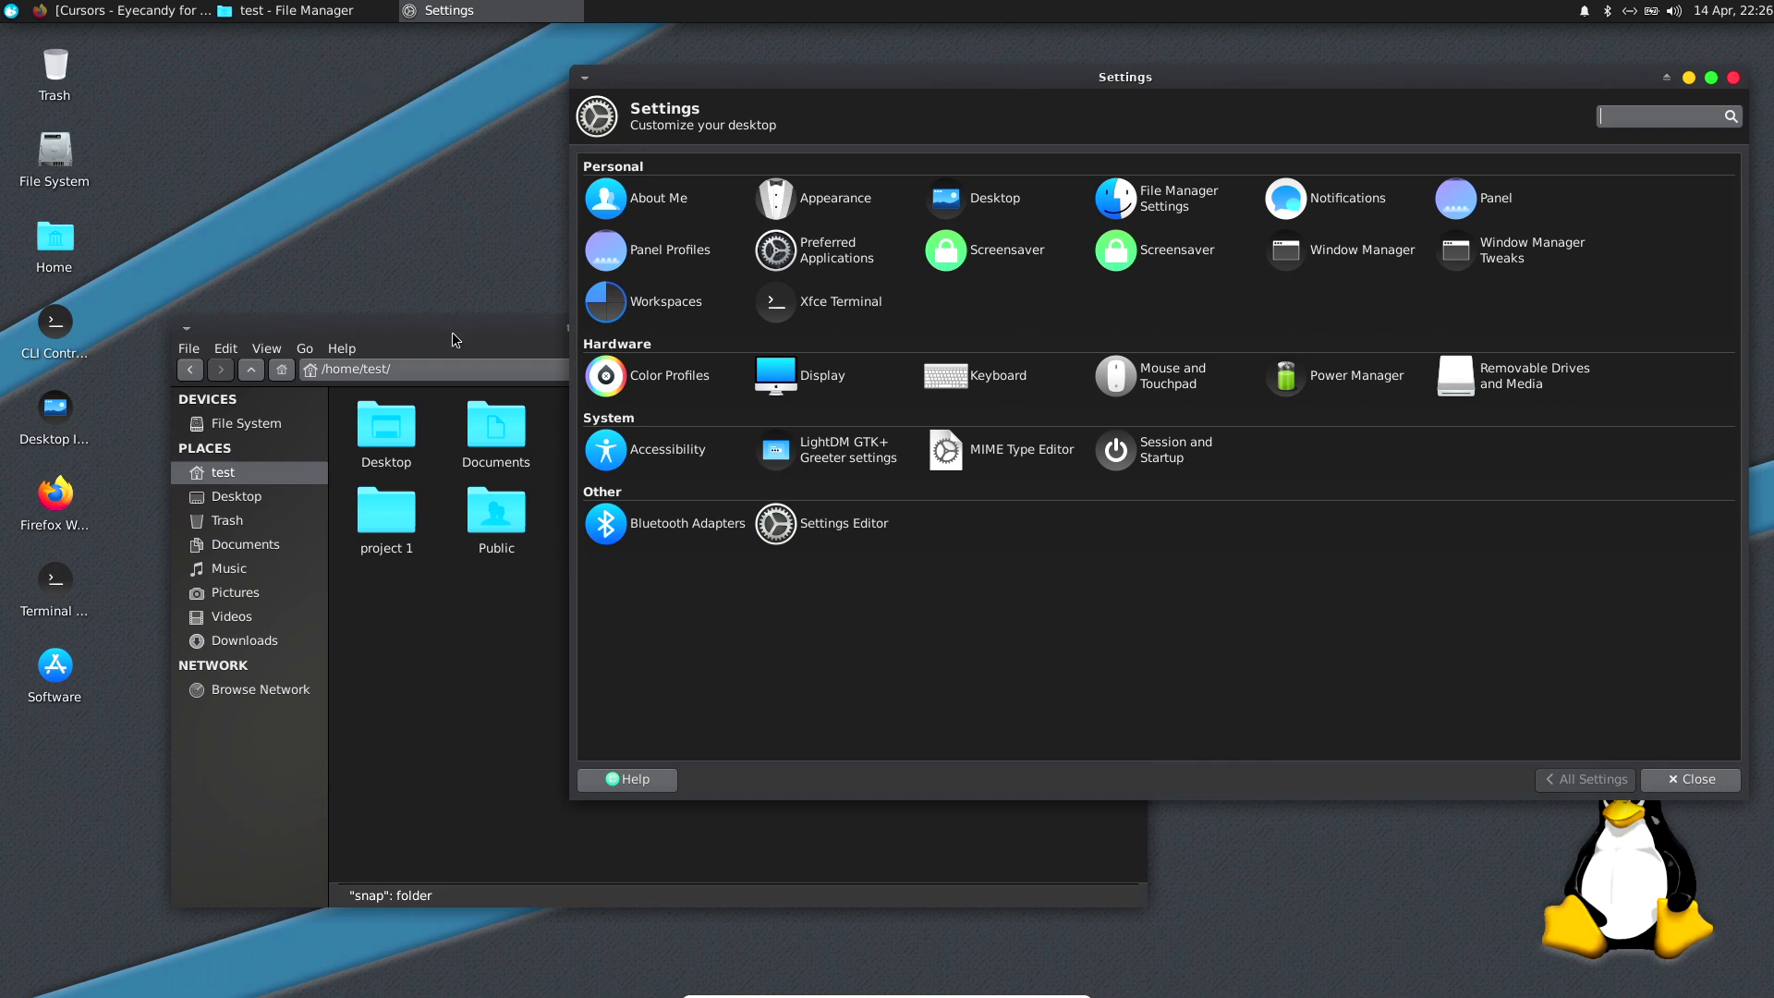
{"action": "left_click_drag", "start_coordinate": [451, 331], "coordinate": [572, 197]}
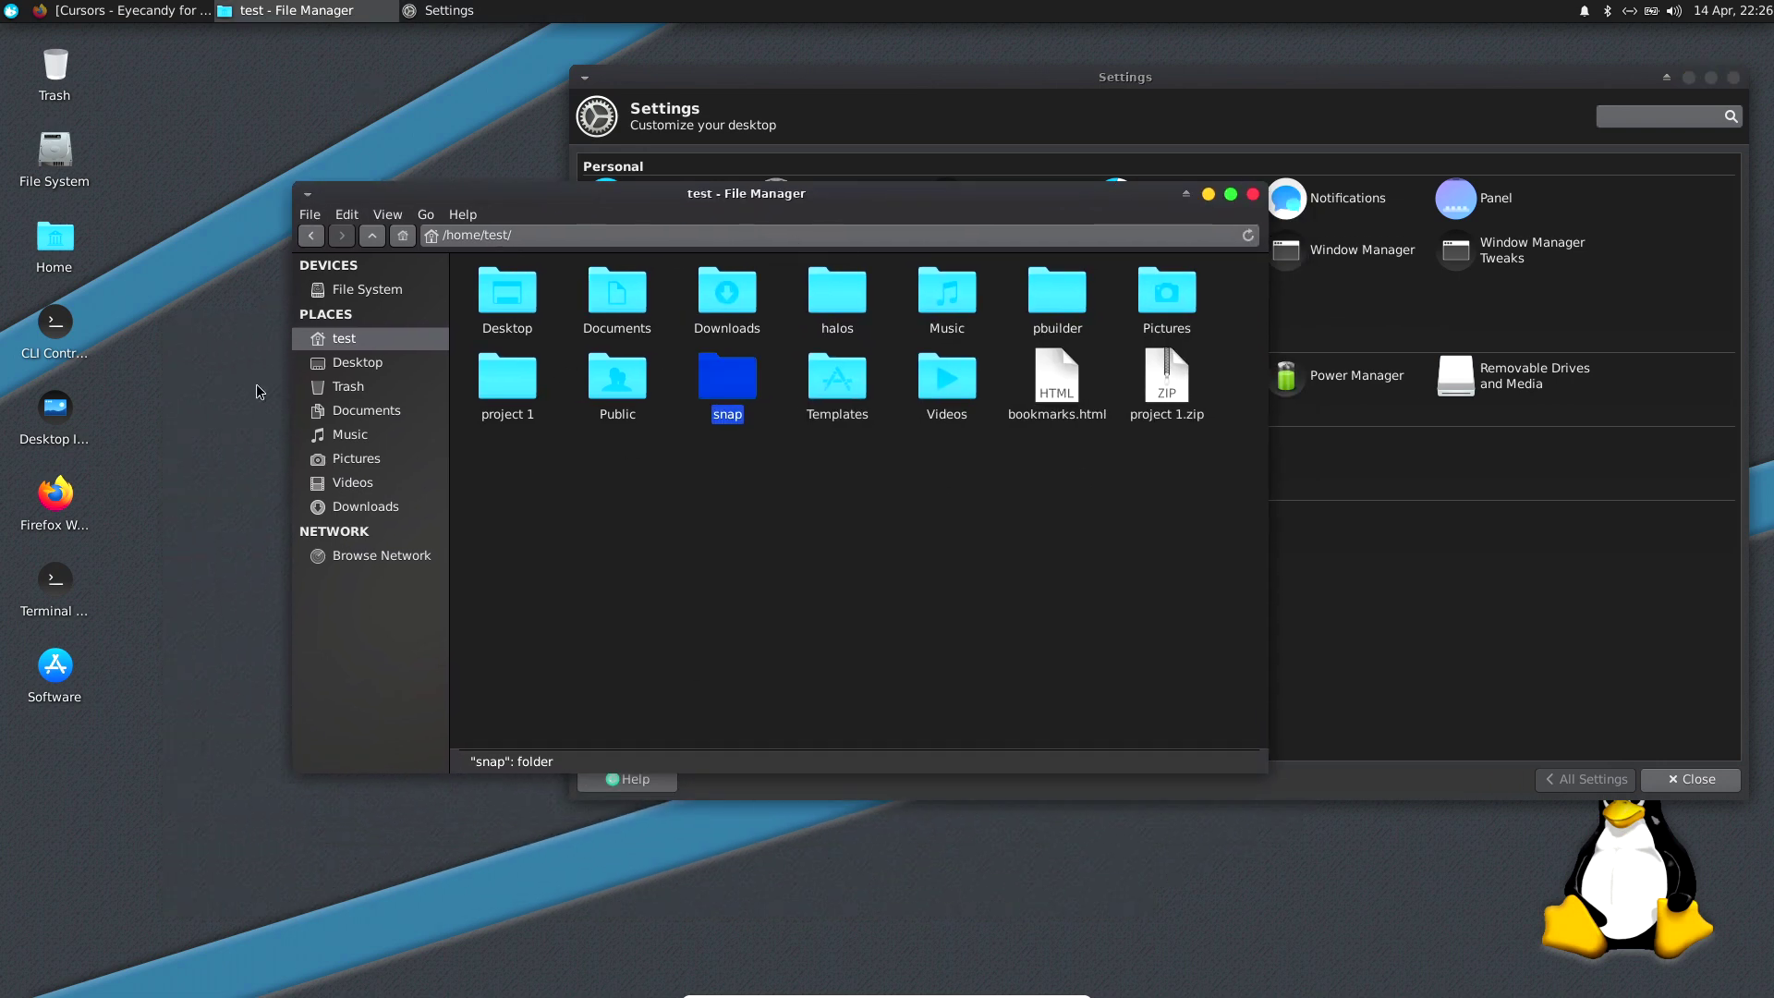
{"action": "left_click", "coordinate": [11, 17]}
{"action": "mouse_move", "coordinate": [59, 229]}
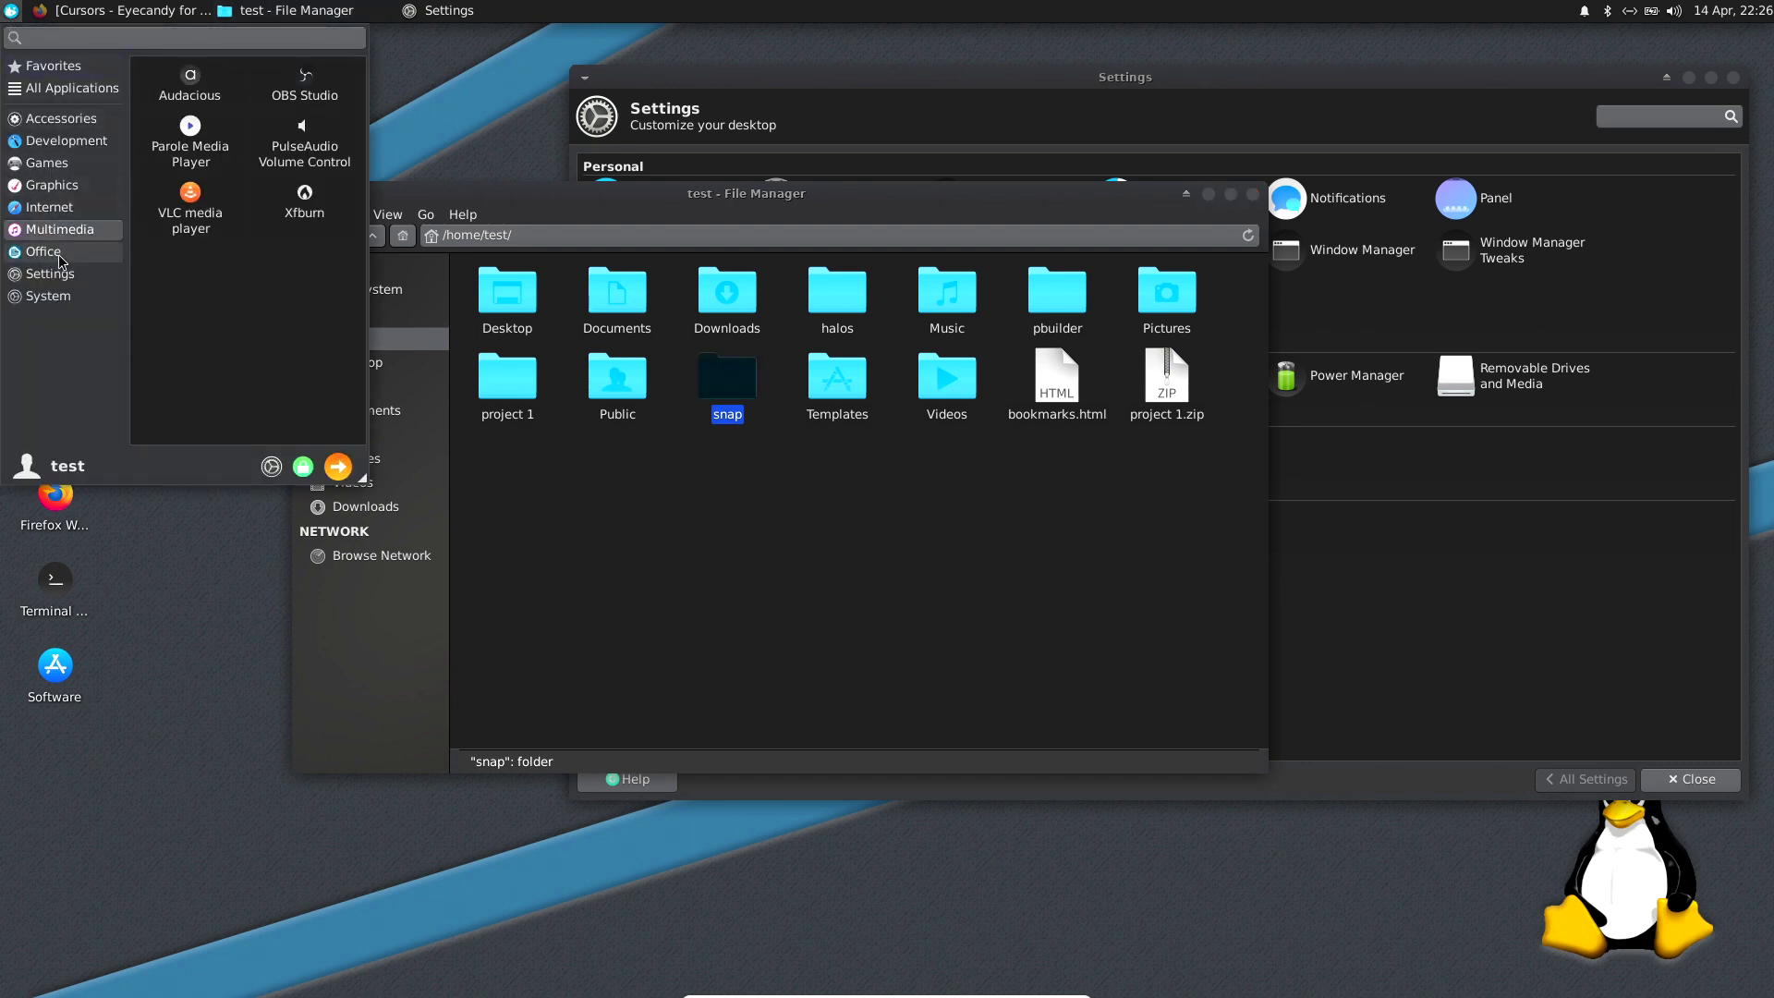
{"action": "left_click", "coordinate": [728, 529]}
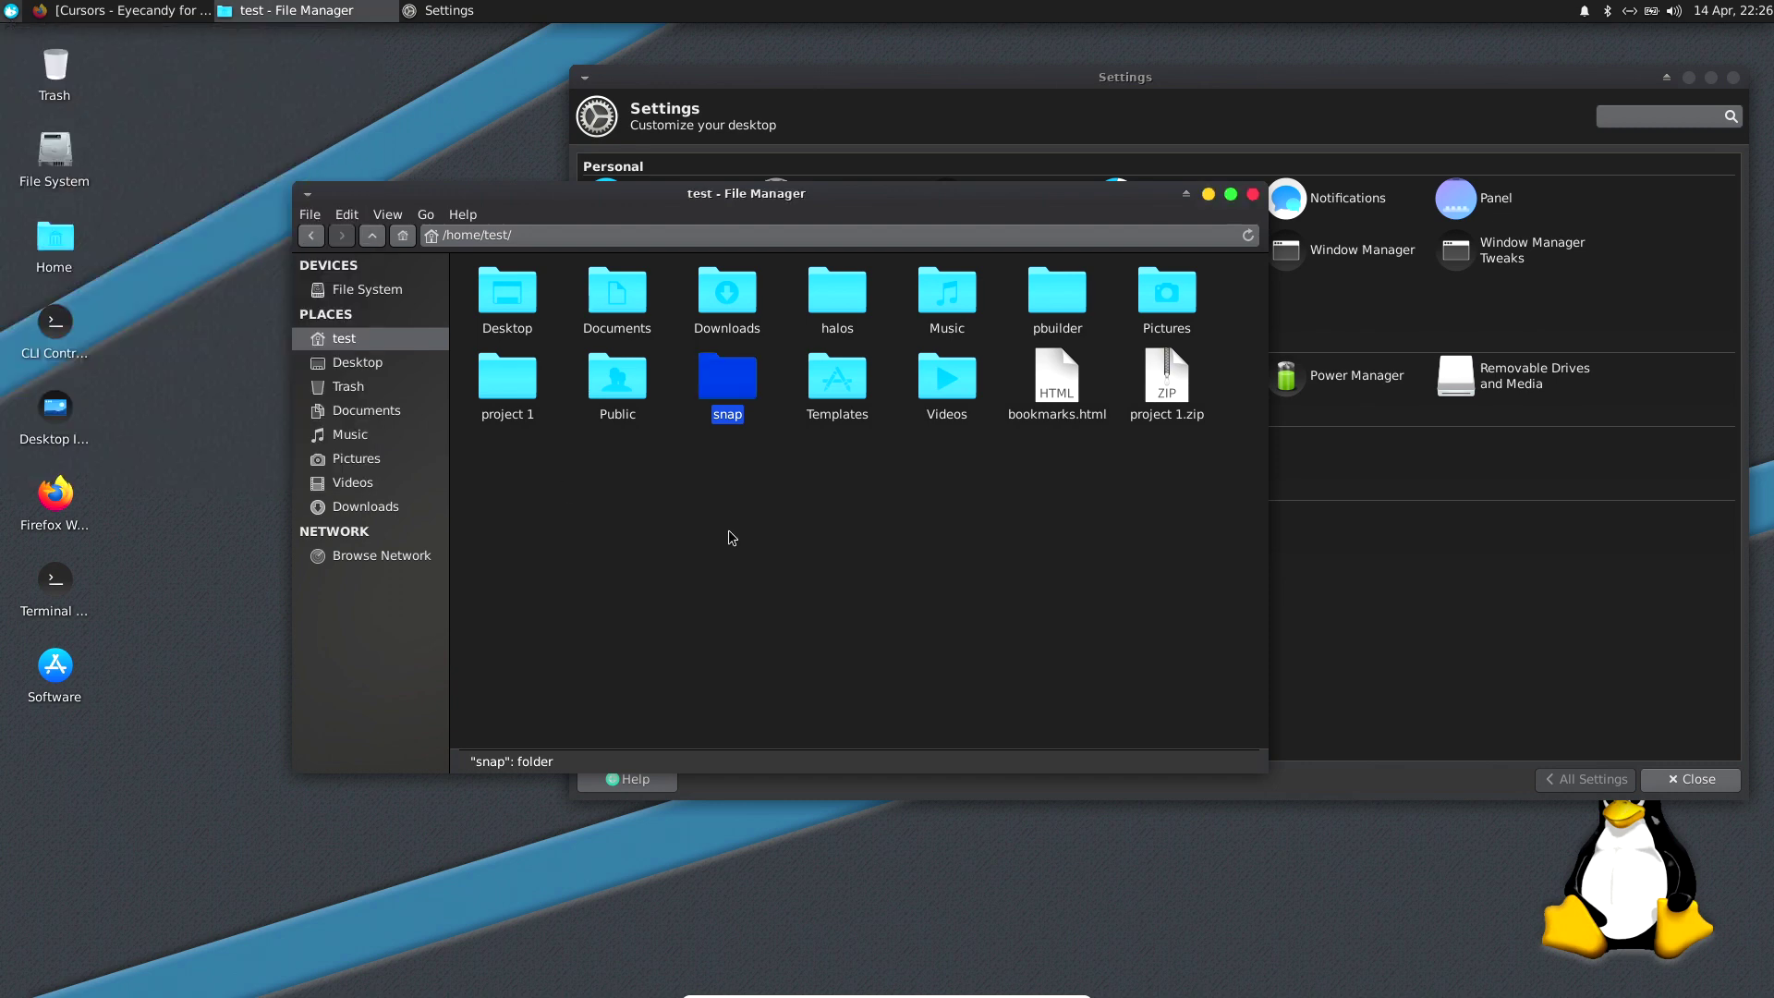
{"action": "right_click", "coordinate": [739, 395]}
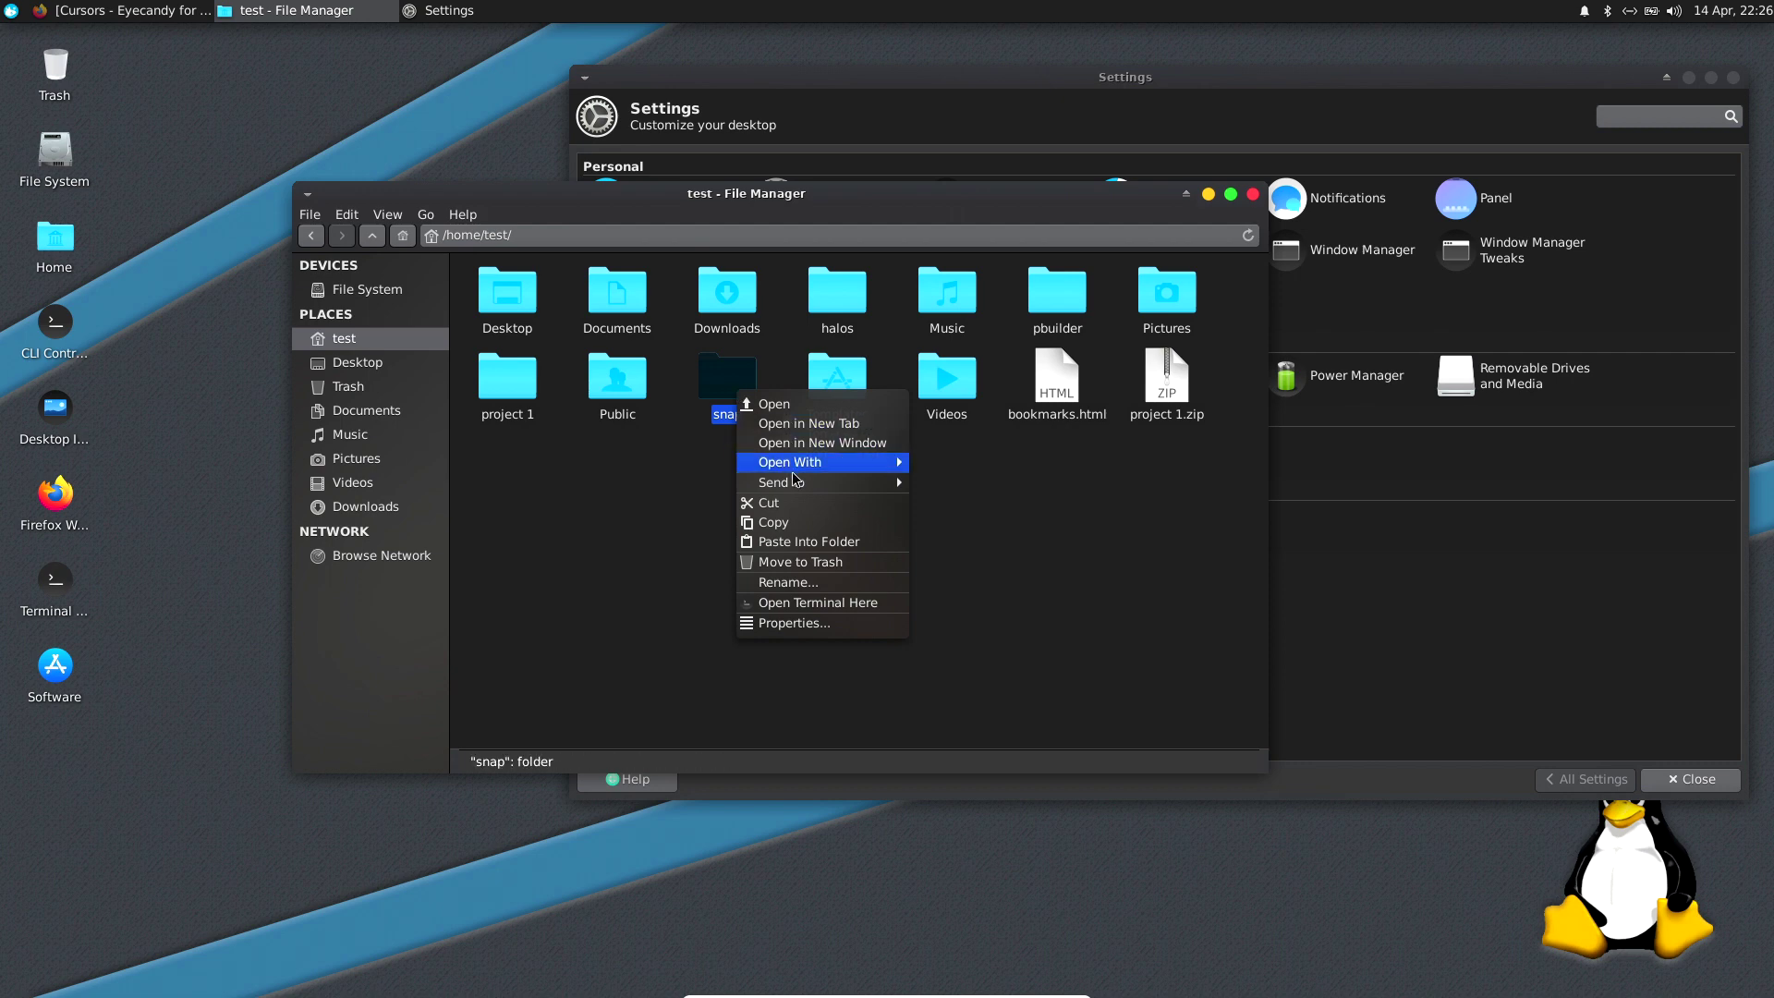
{"action": "left_click", "coordinate": [608, 517]}
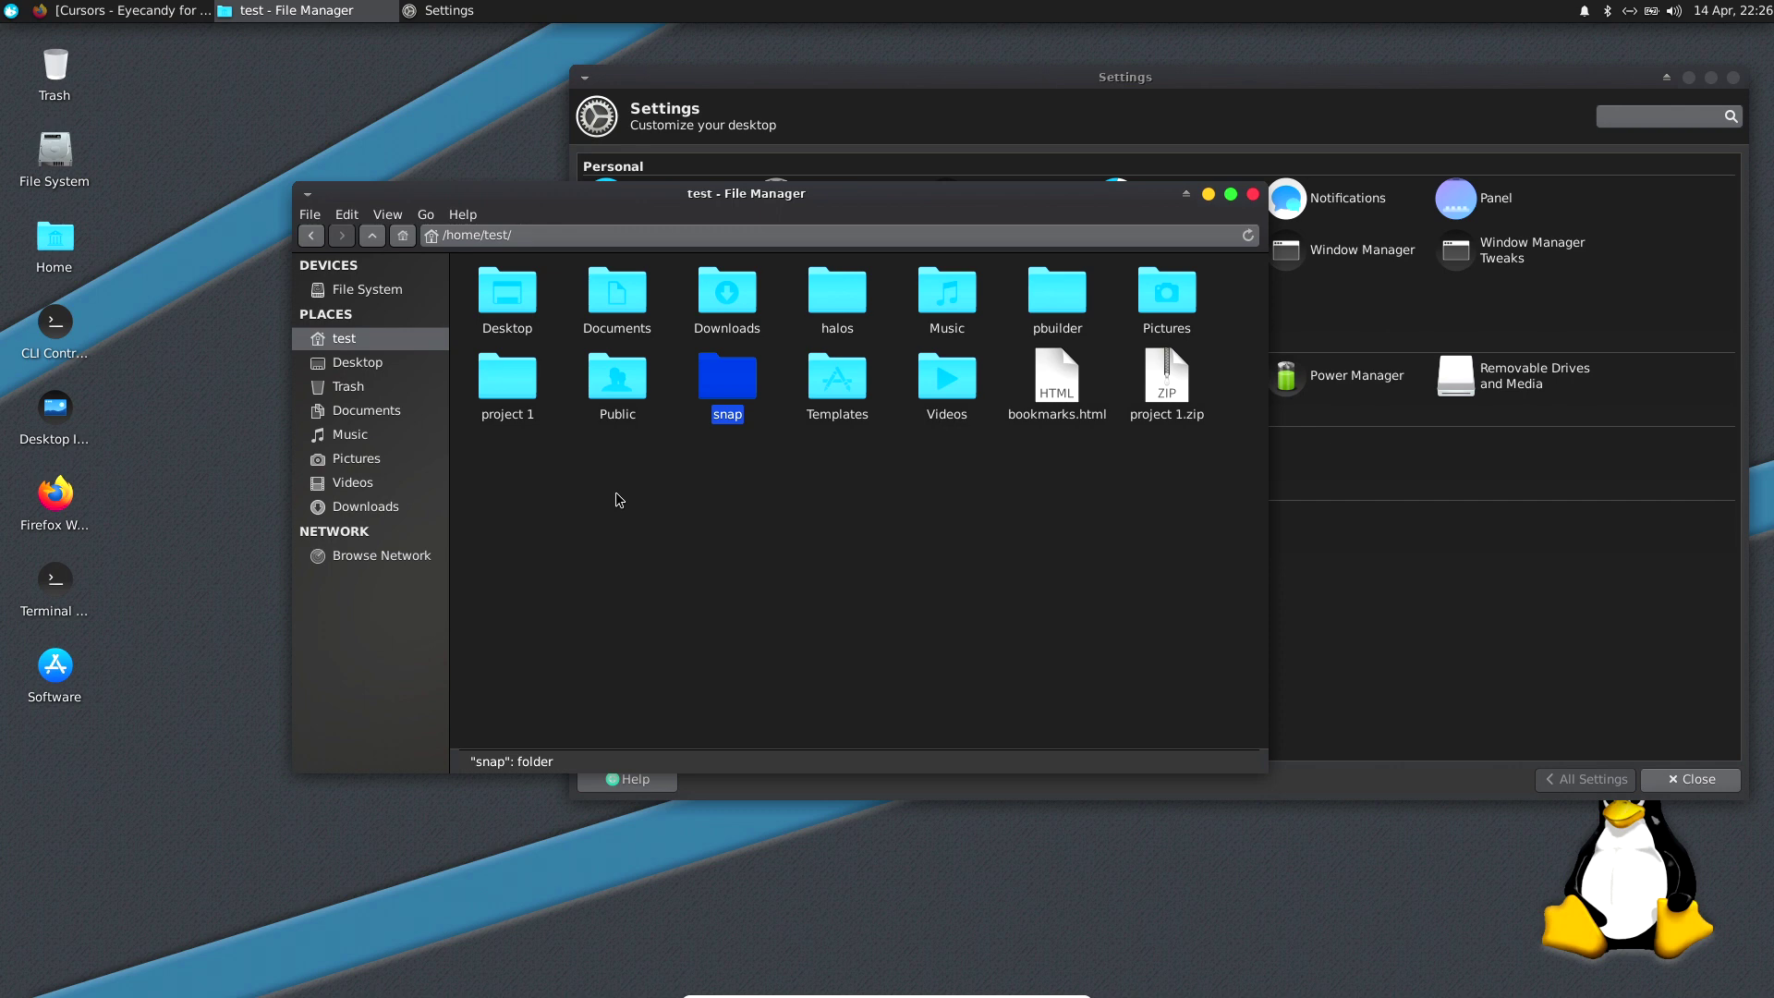
Step: Open Downloads, showing five files including the McMojave cursor and icon archives, then lower Thunar
{"action": "double_click", "coordinate": [728, 293]}
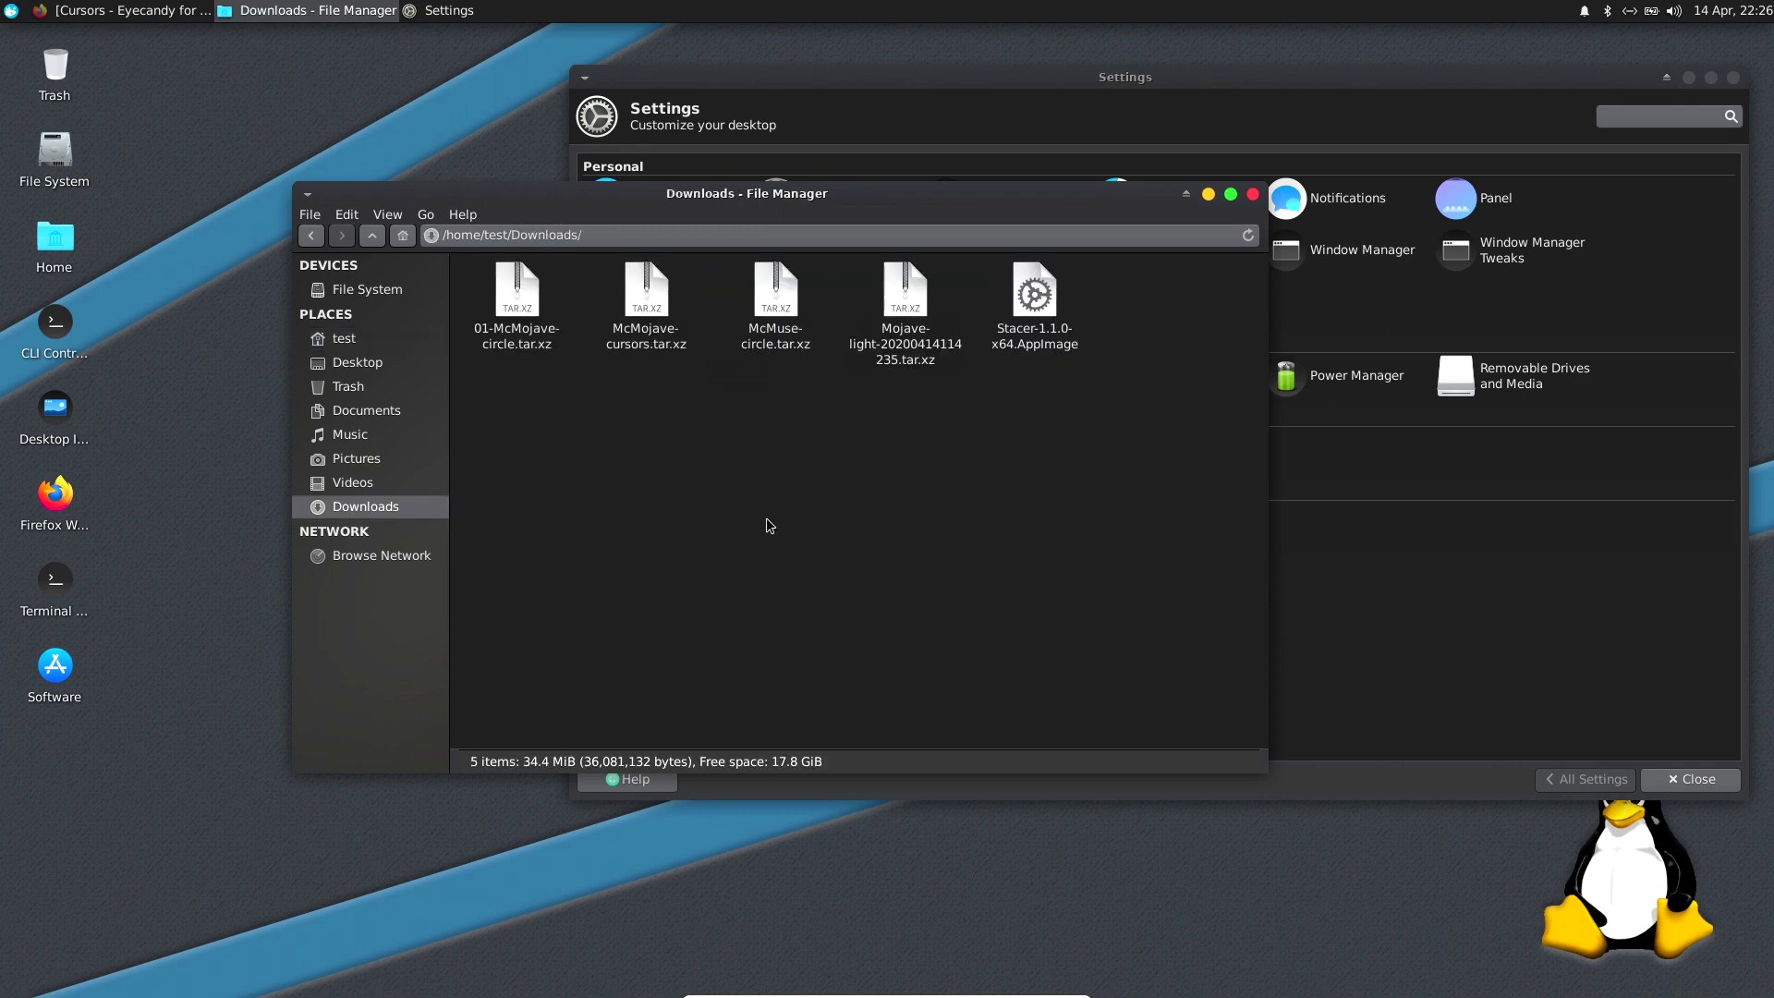
{"action": "left_click_drag", "start_coordinate": [832, 209], "coordinate": [819, 280]}
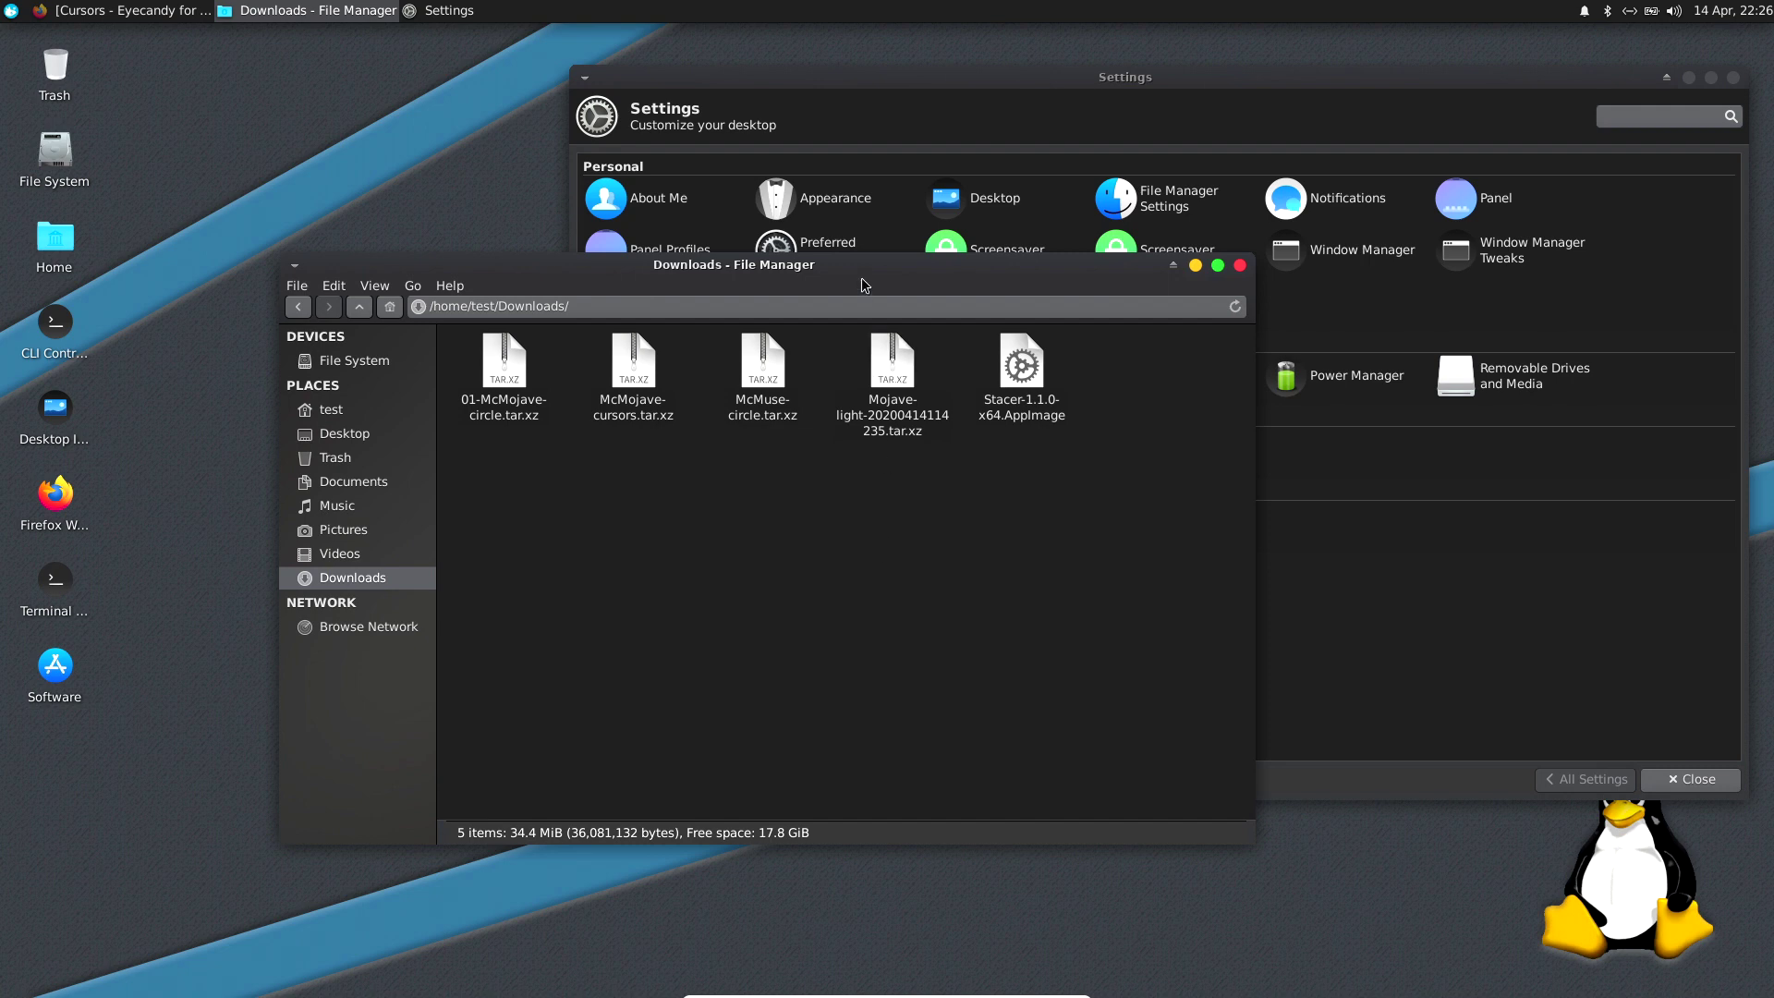
{"action": "left_click_drag", "start_coordinate": [855, 265], "coordinate": [813, 301]}
{"action": "left_click_drag", "start_coordinate": [952, 96], "coordinate": [915, 91]}
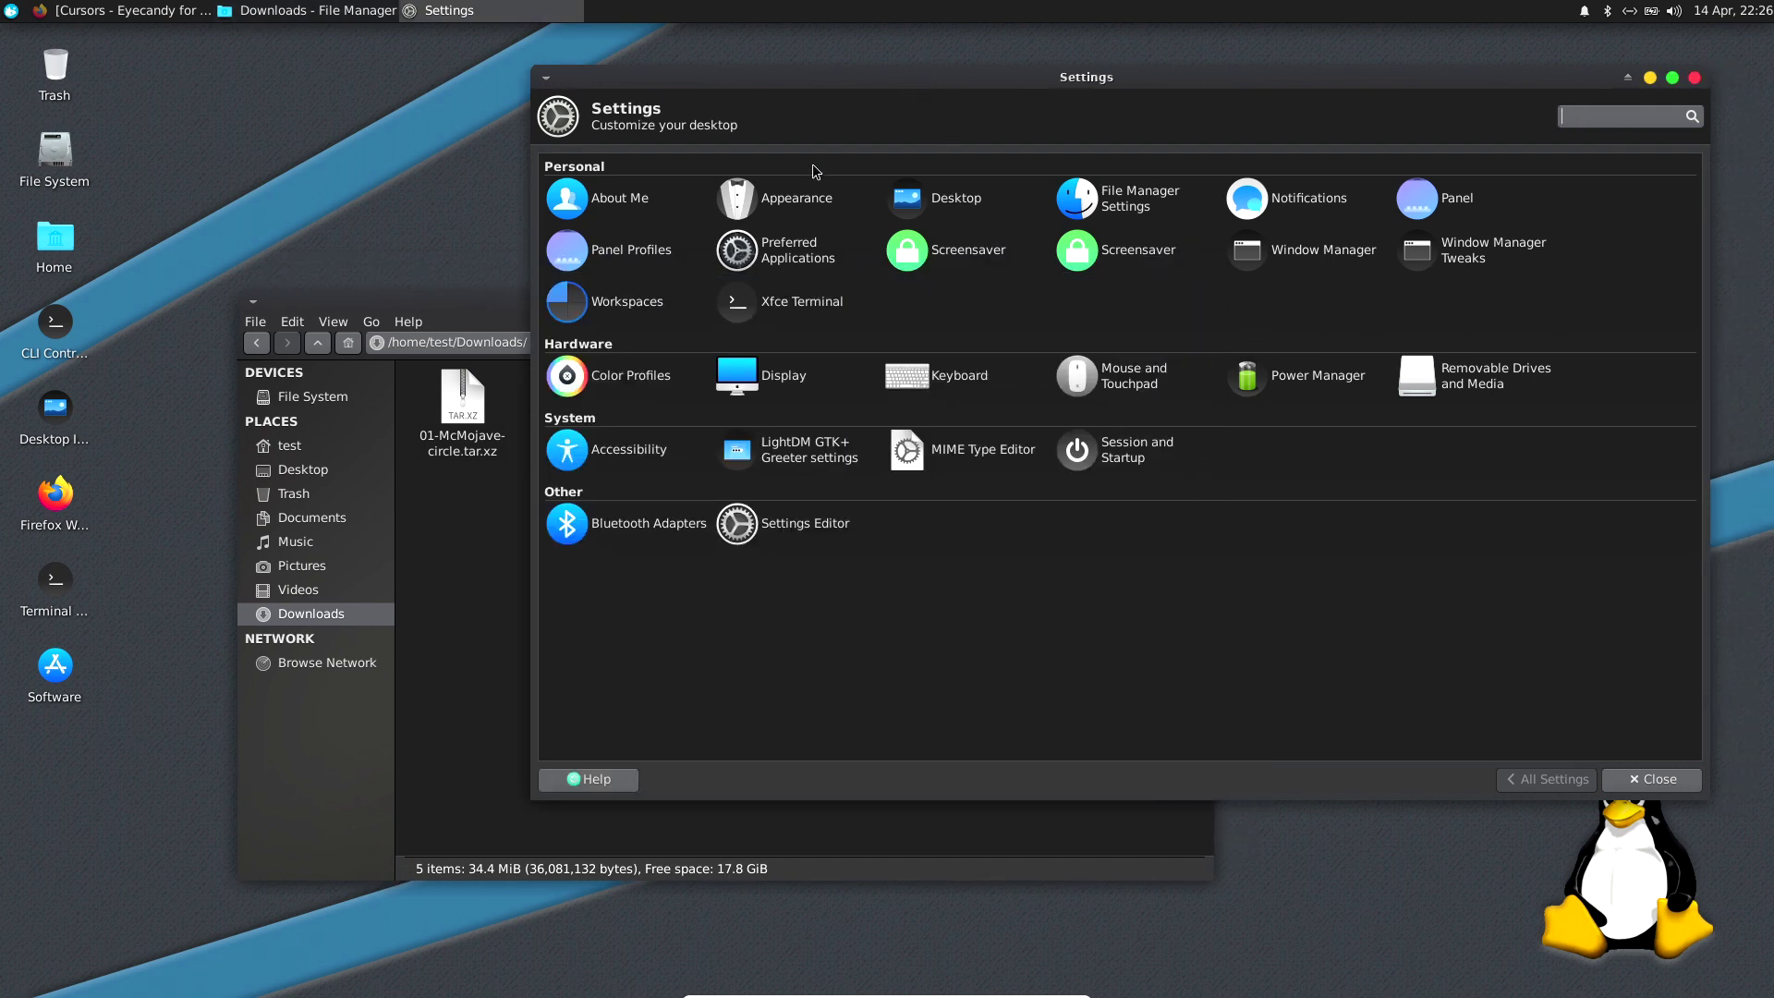
{"action": "left_click", "coordinate": [792, 198]}
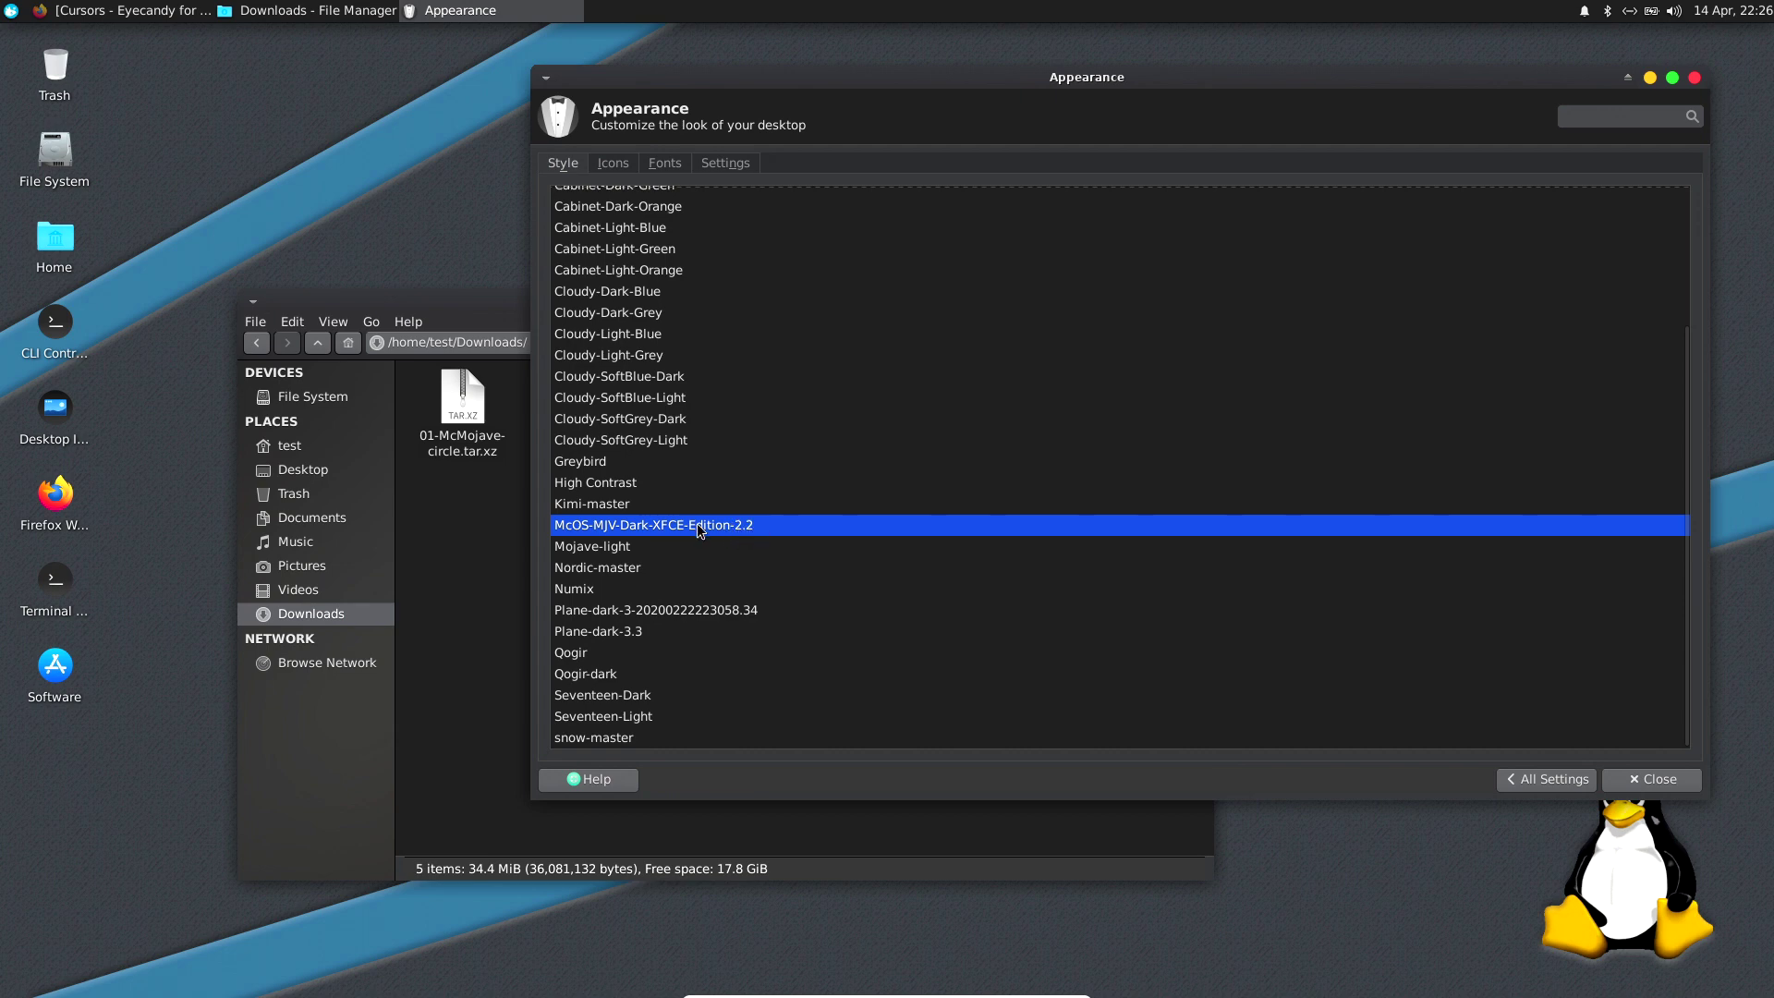
{"action": "left_click", "coordinate": [609, 168]}
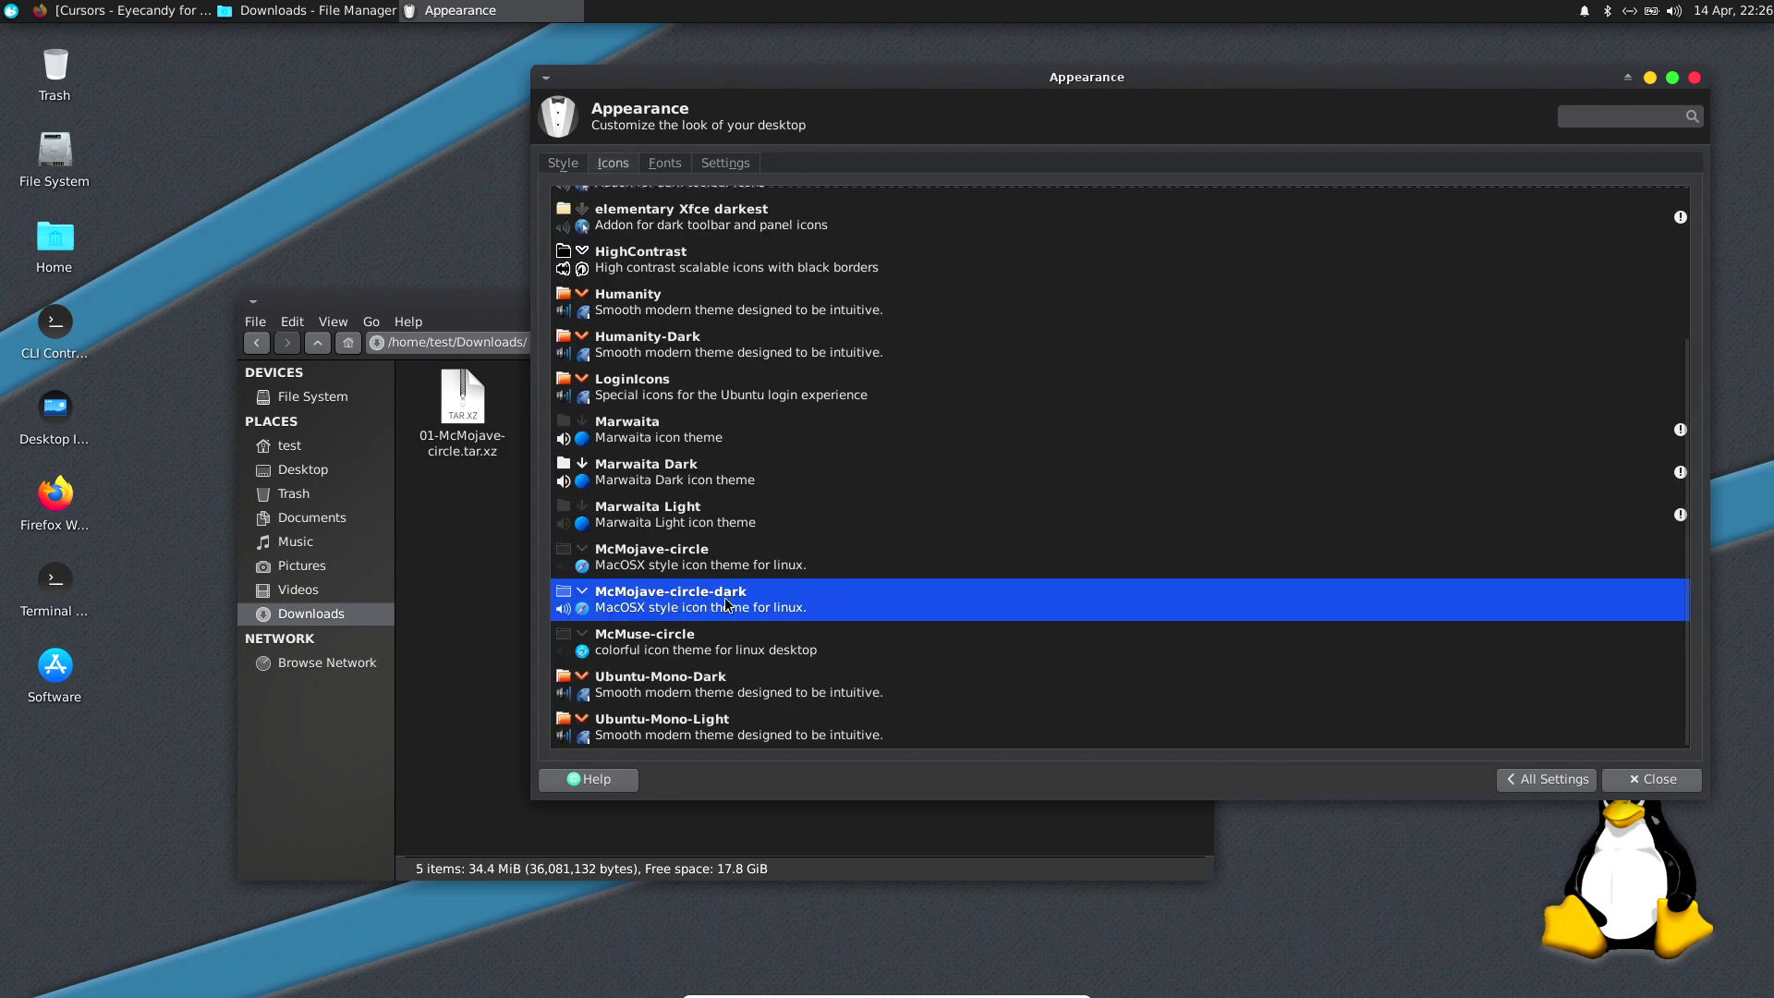
{"action": "left_click", "coordinate": [1560, 784]}
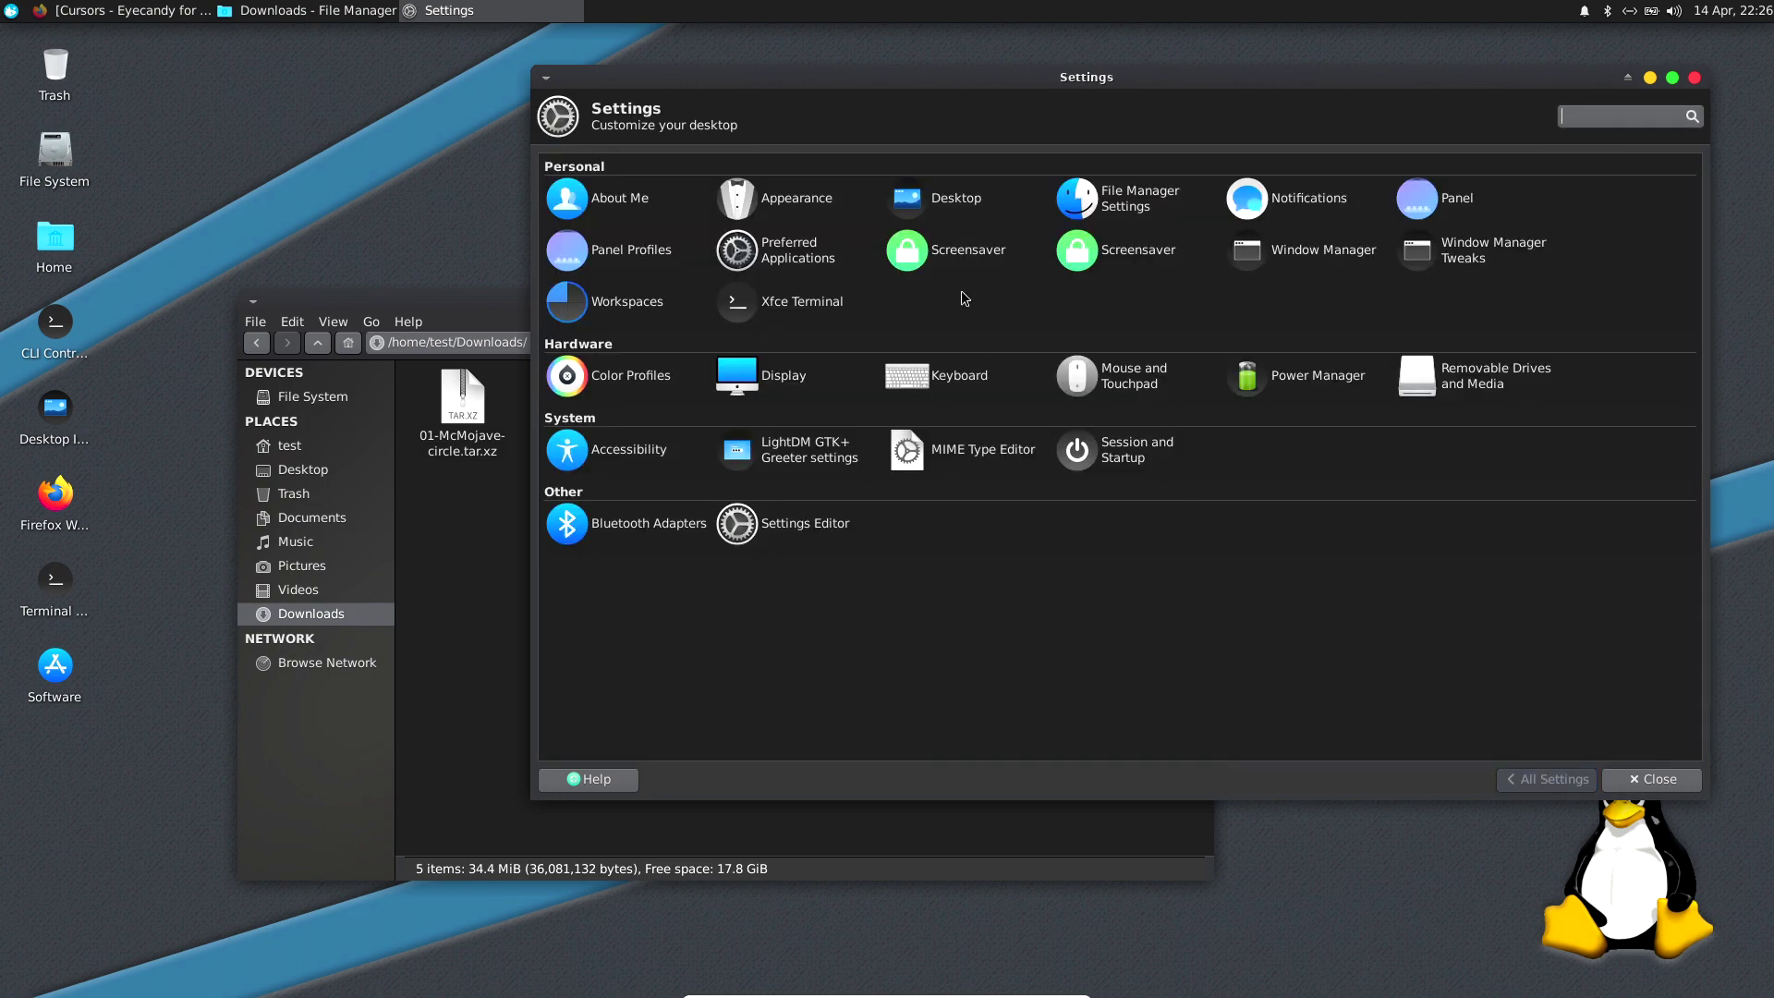
Step: Check Window Manager settings and the McMojave cursor theme under Mouse and Touchpad, then return to Firefox
{"action": "left_click", "coordinate": [1322, 251]}
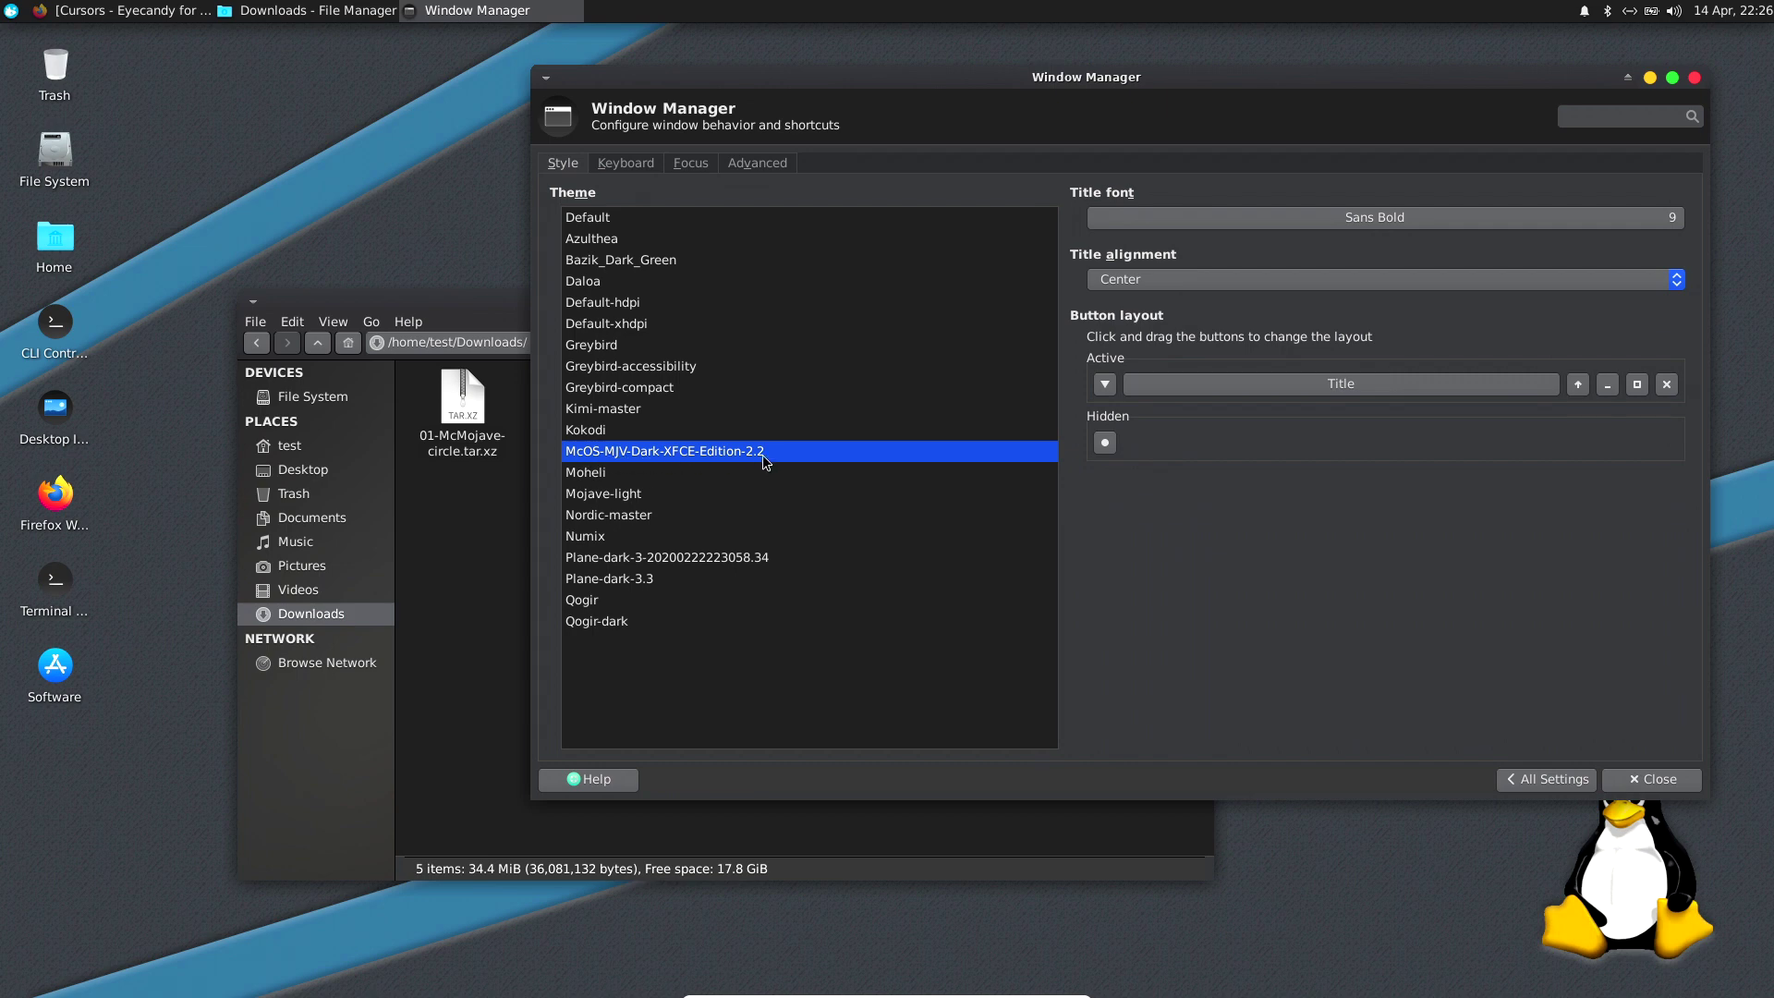
{"action": "left_click", "coordinate": [1523, 787]}
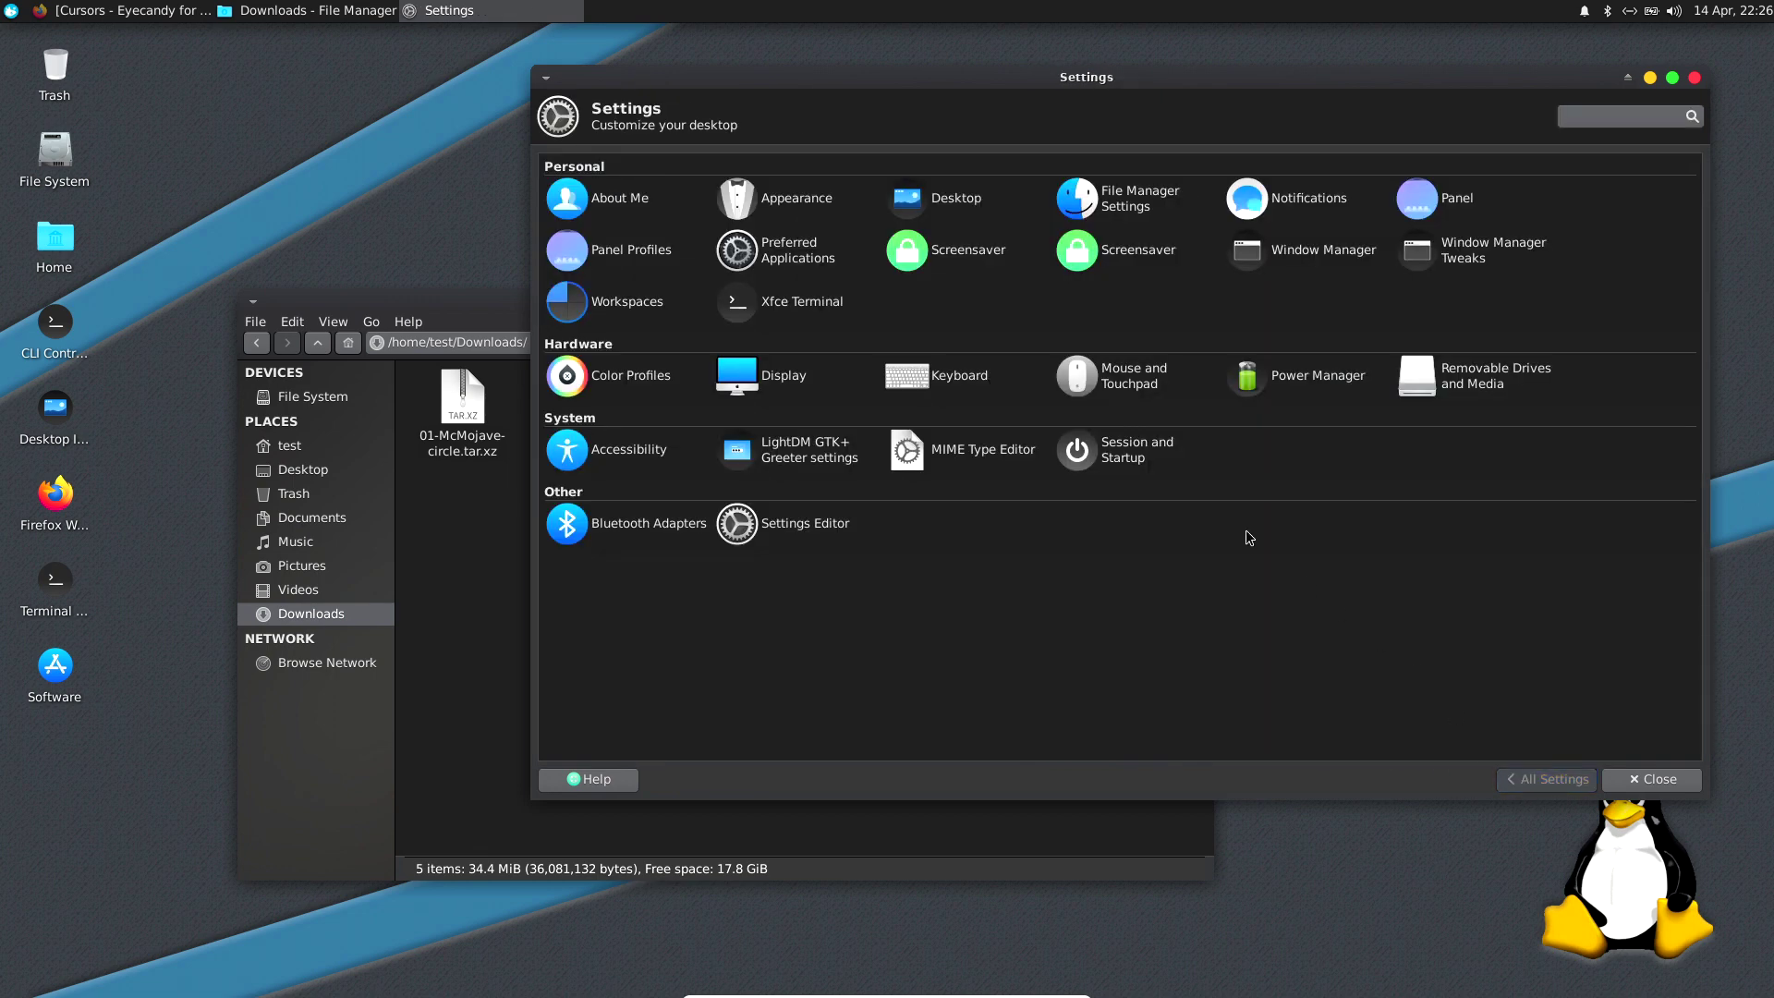
{"action": "left_click", "coordinate": [1146, 377]}
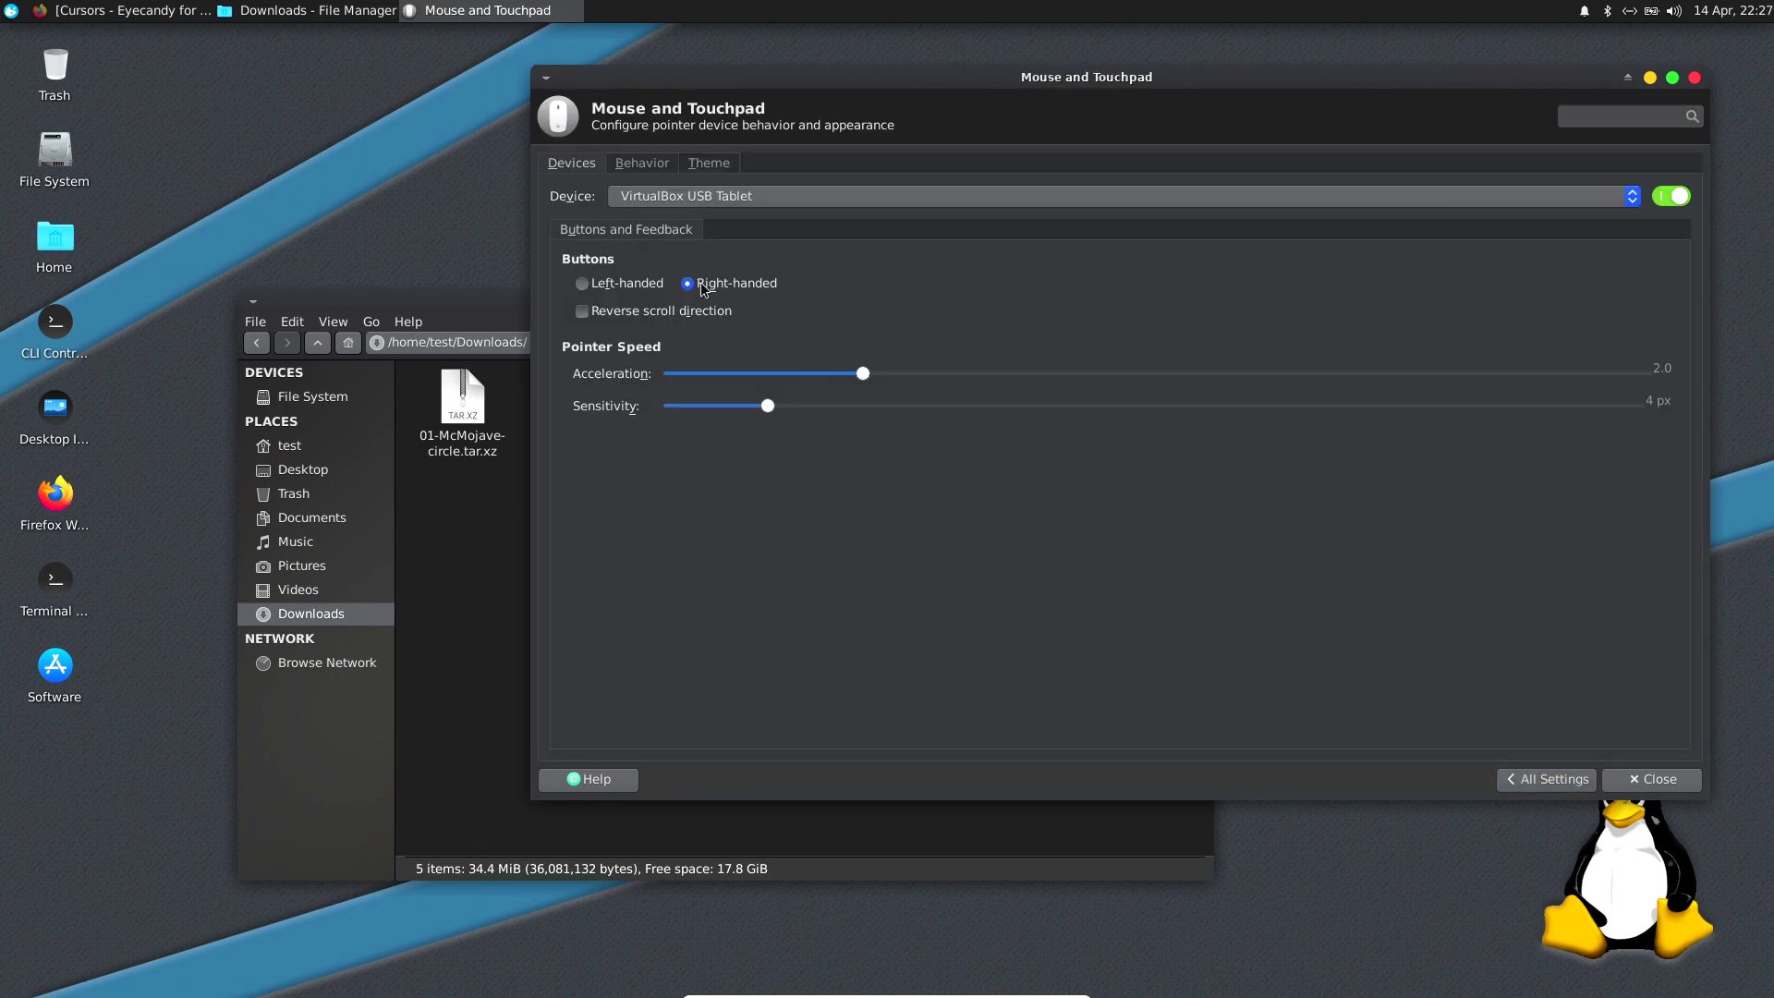
{"action": "left_click", "coordinate": [704, 164]}
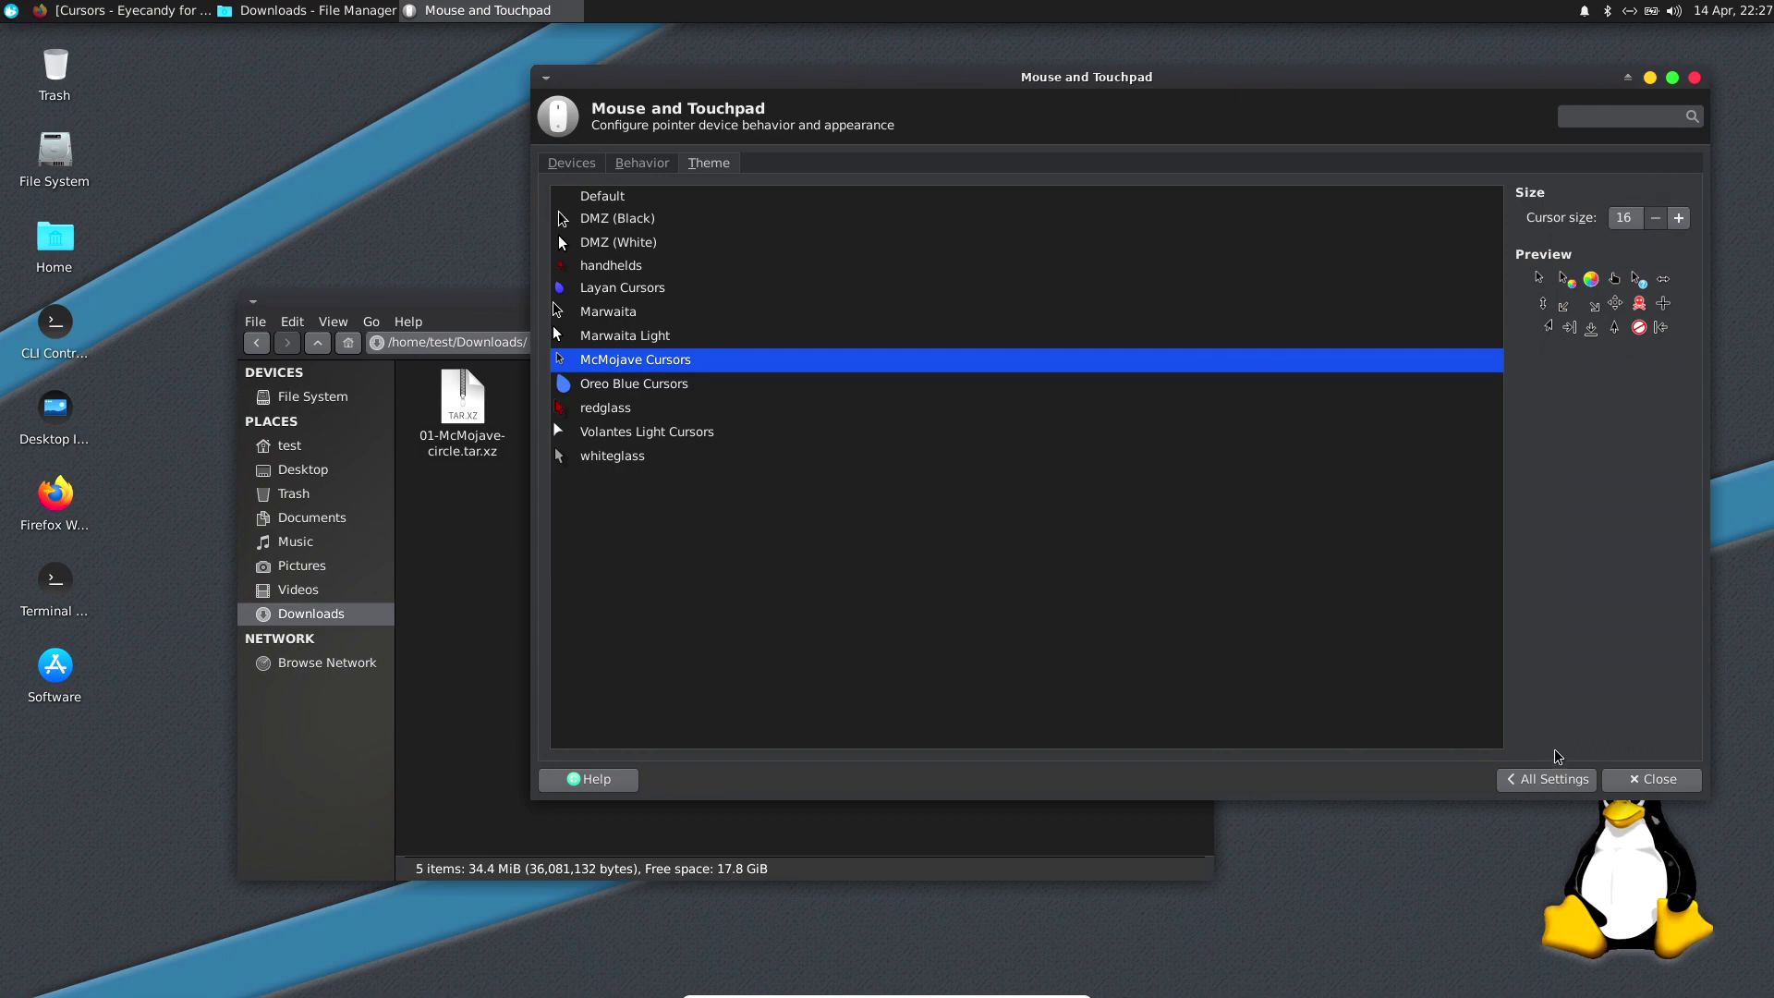
{"action": "left_click", "coordinate": [1546, 779]}
{"action": "left_click", "coordinate": [127, 12]}
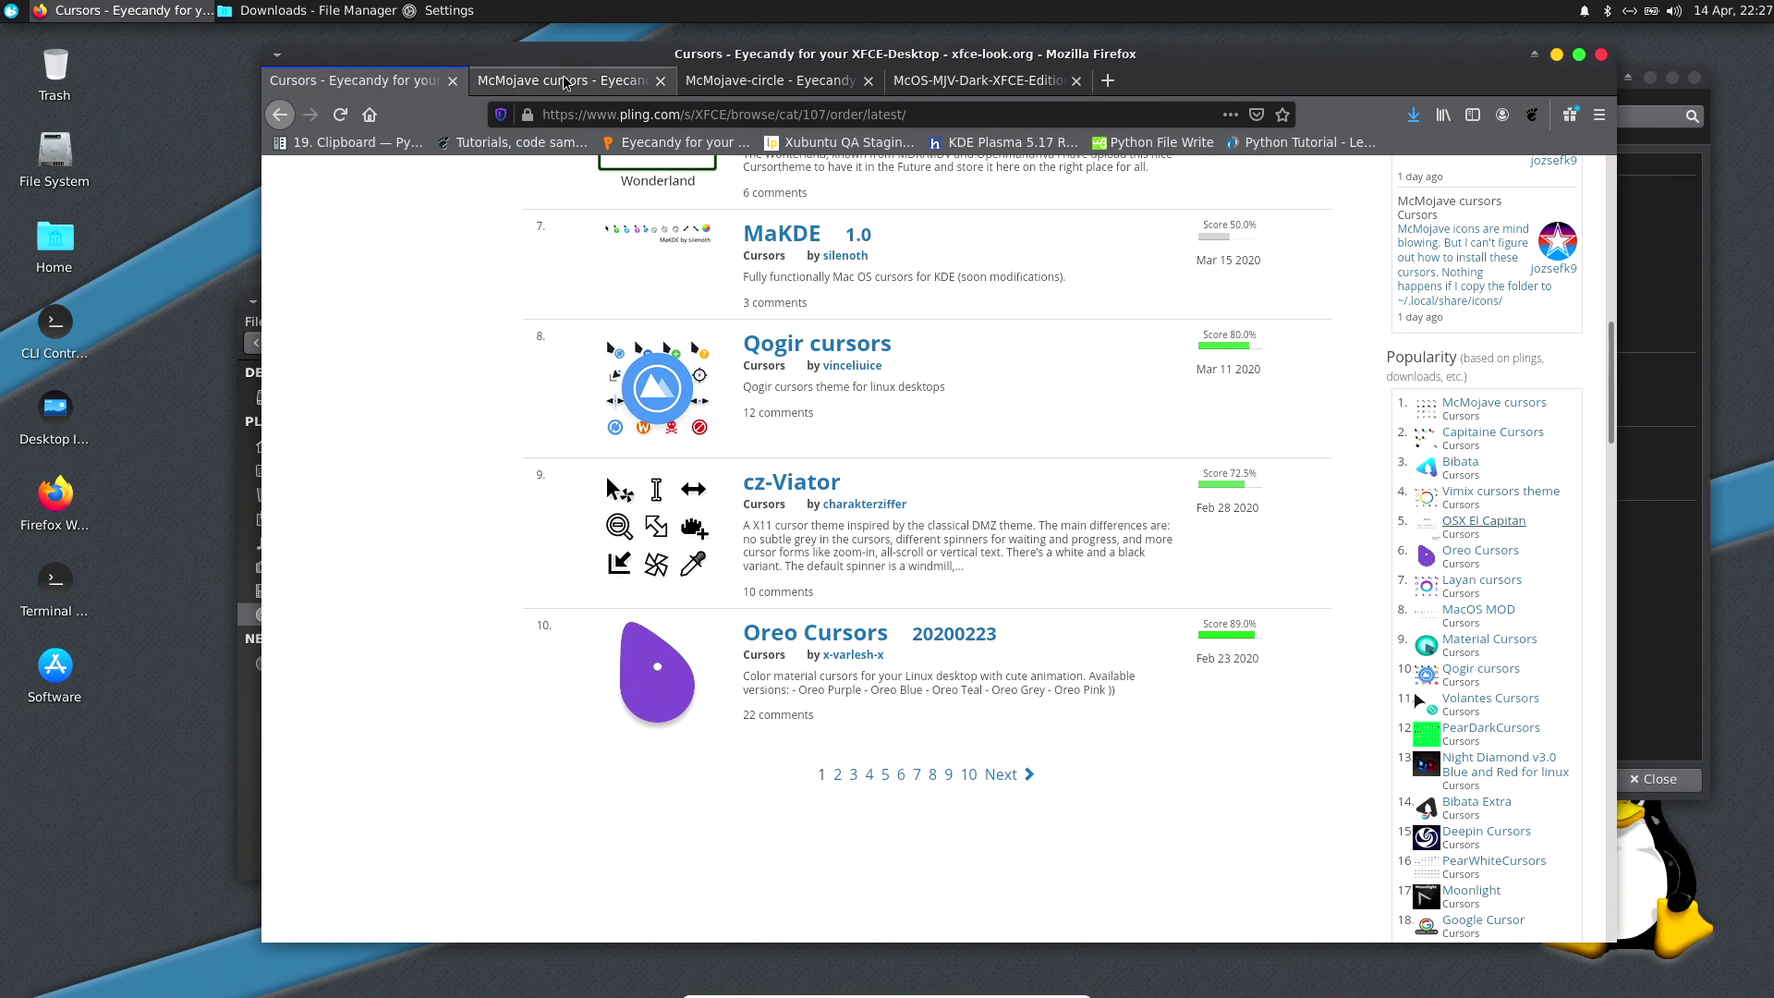
Step: View the McMojave cursors page, then the McMojave-circle page and its download file list
{"action": "left_click", "coordinate": [563, 83]}
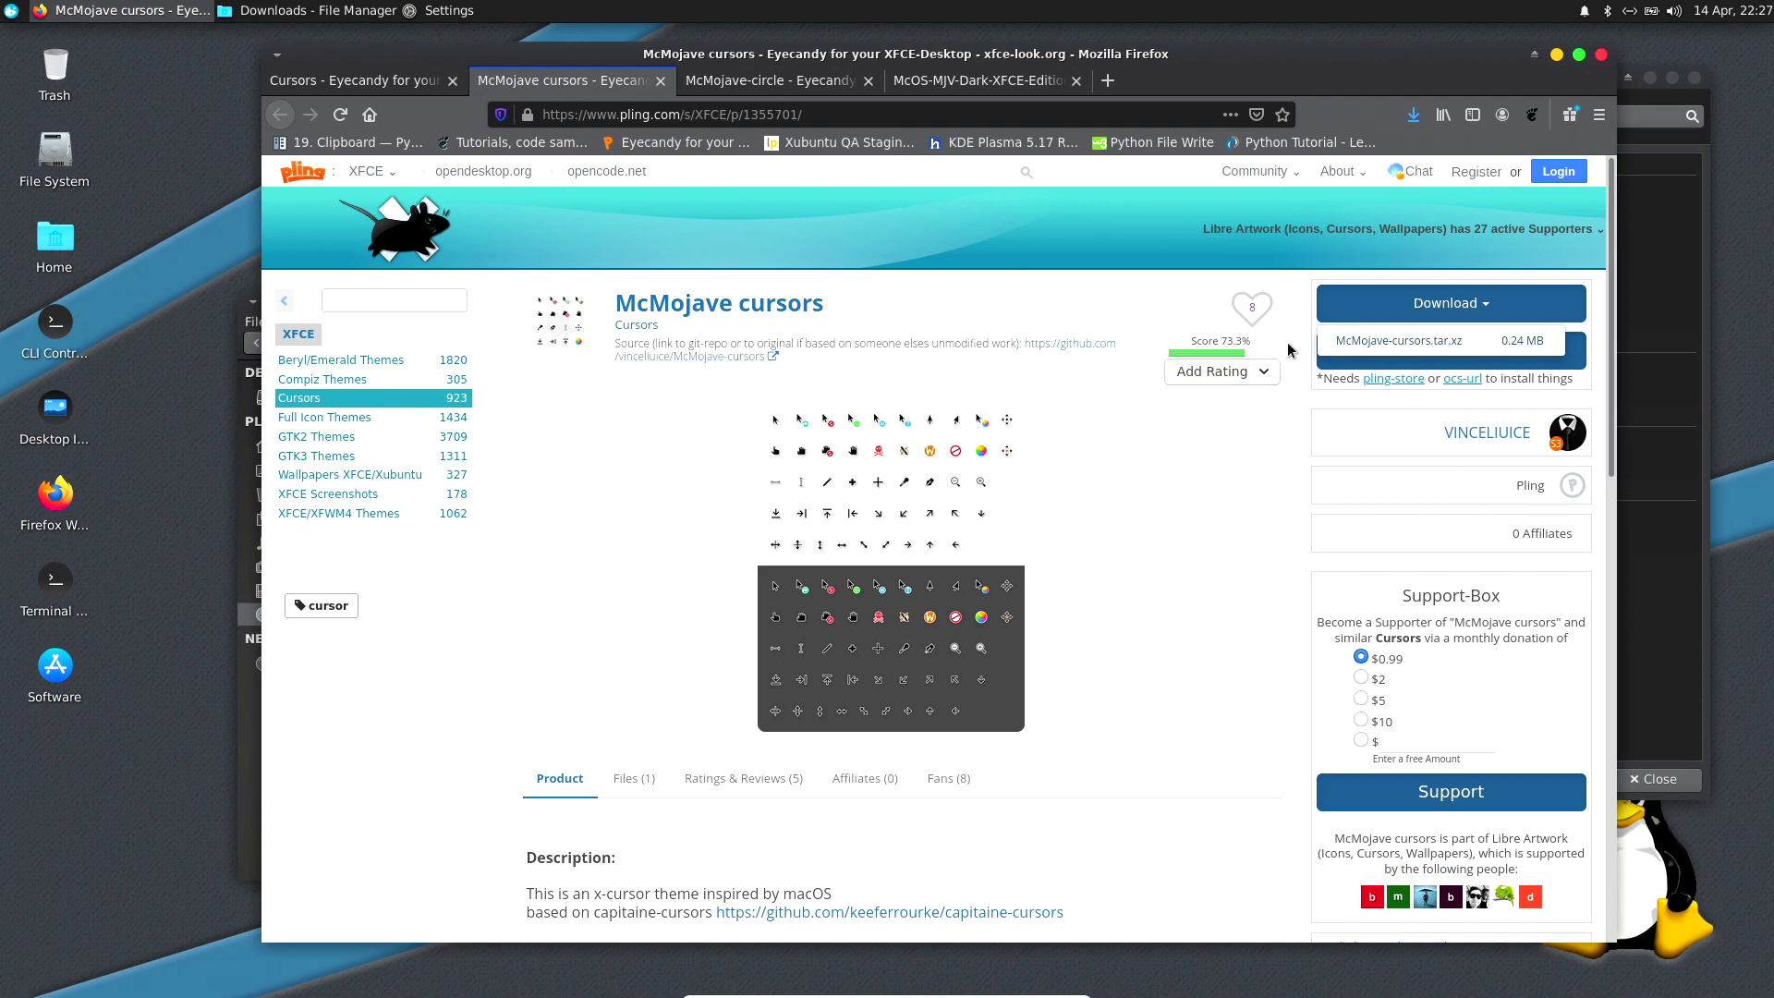
{"action": "left_click", "coordinate": [774, 91]}
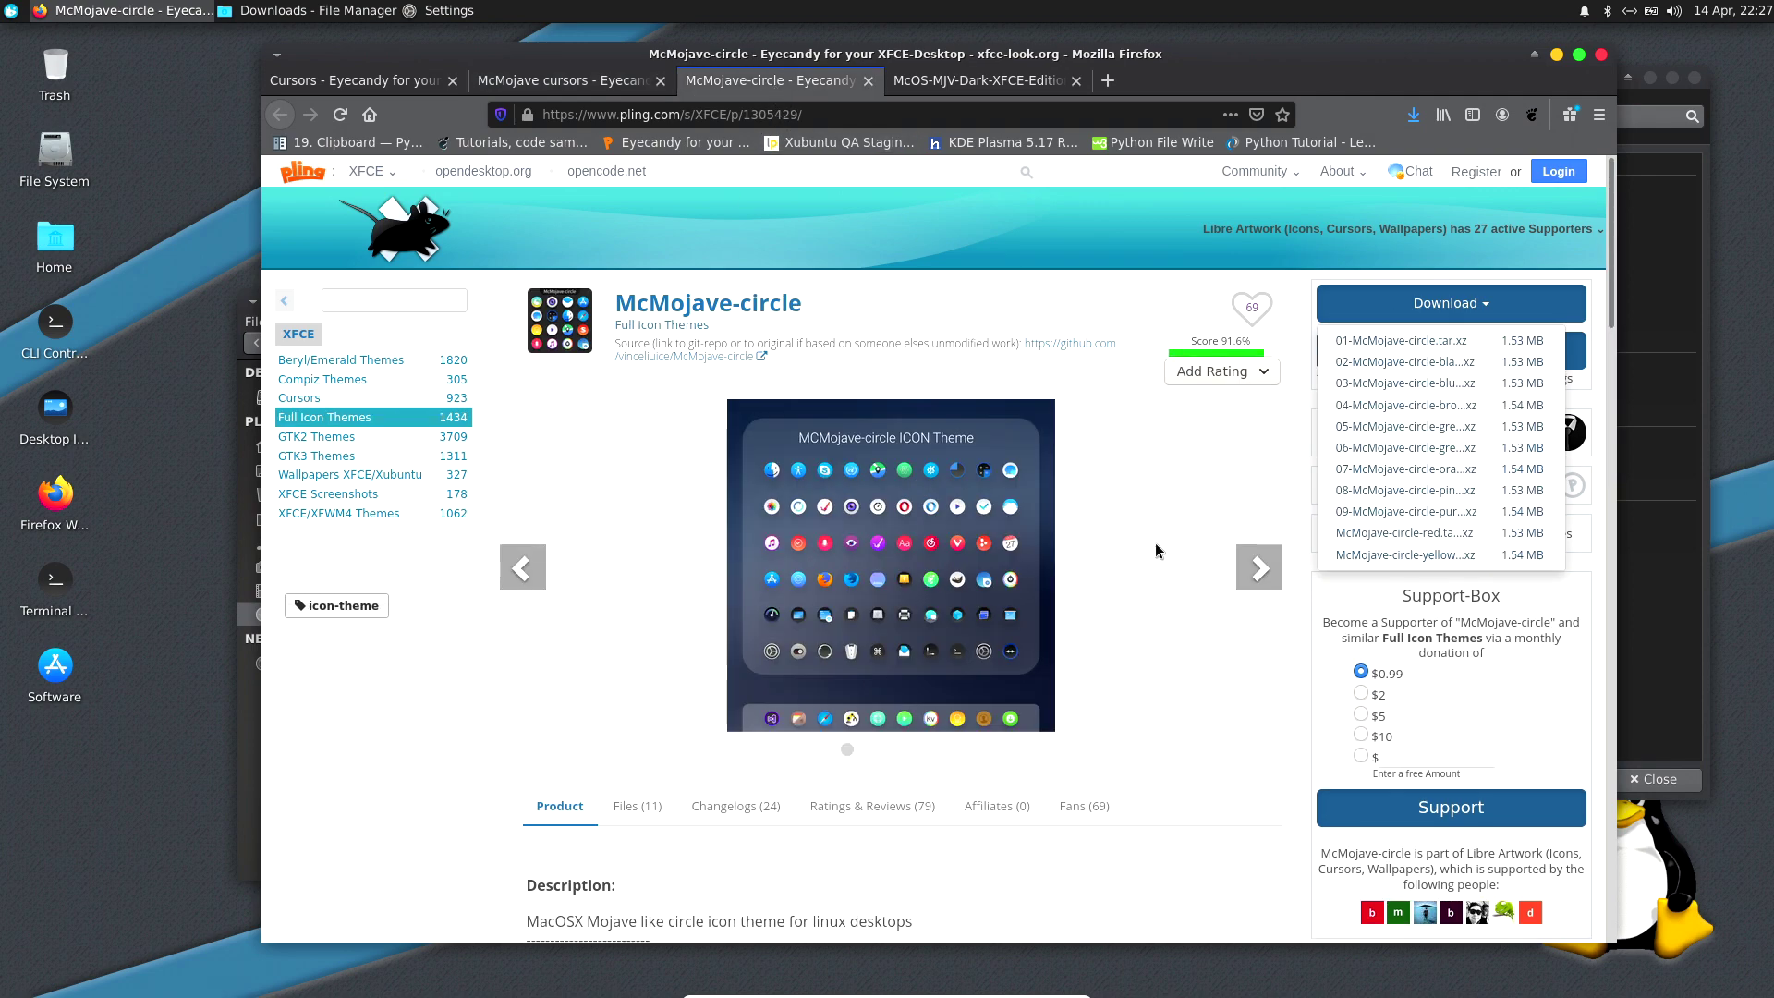
{"action": "scroll", "coordinate": [1155, 546], "scroll_direction": "down", "scroll_amount": 1}
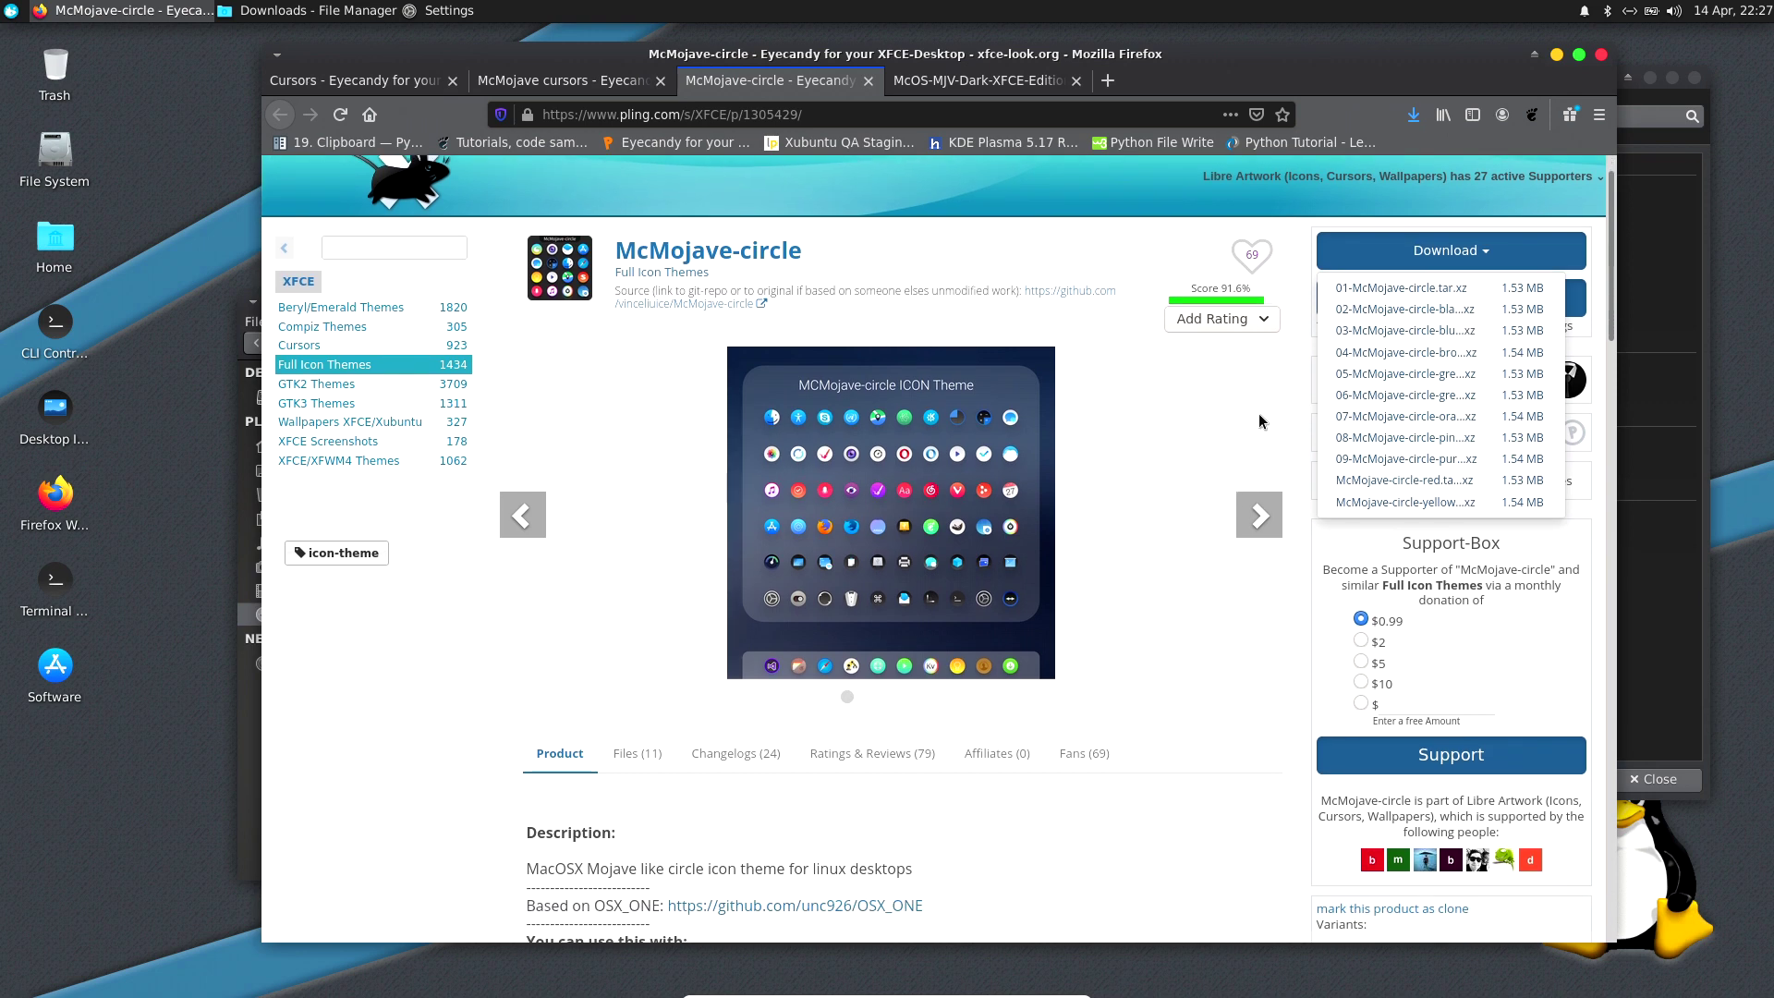
{"action": "left_click", "coordinate": [1159, 229]}
{"action": "left_click", "coordinate": [1400, 258]}
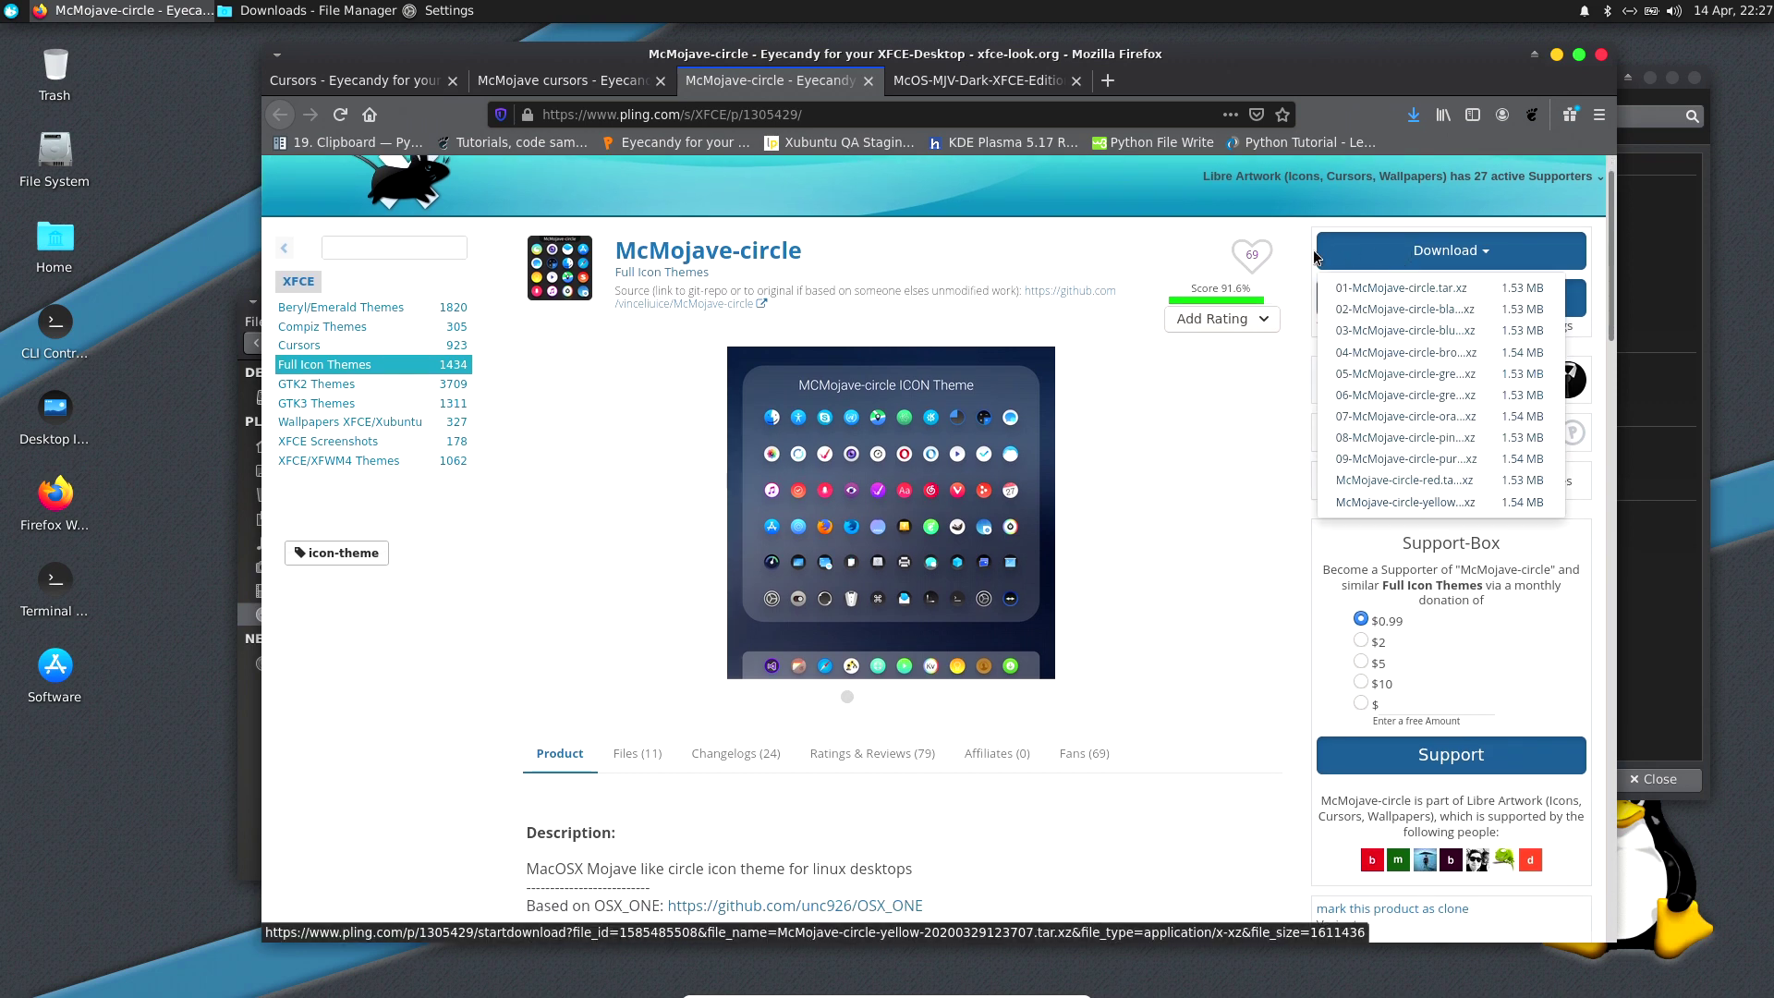
{"action": "left_click", "coordinate": [1159, 241]}
Step: Scroll the McMojave-circle page, then switch to the McOS-MJV-Dark-XFCE-Edition theme page
{"action": "scroll", "coordinate": [1201, 545], "scroll_direction": "down", "scroll_amount": 2}
{"action": "scroll", "coordinate": [1195, 575], "scroll_direction": "down", "scroll_amount": 3}
{"action": "scroll", "coordinate": [1195, 583], "scroll_direction": "up", "scroll_amount": 3}
{"action": "scroll", "coordinate": [1195, 573], "scroll_direction": "up", "scroll_amount": 3}
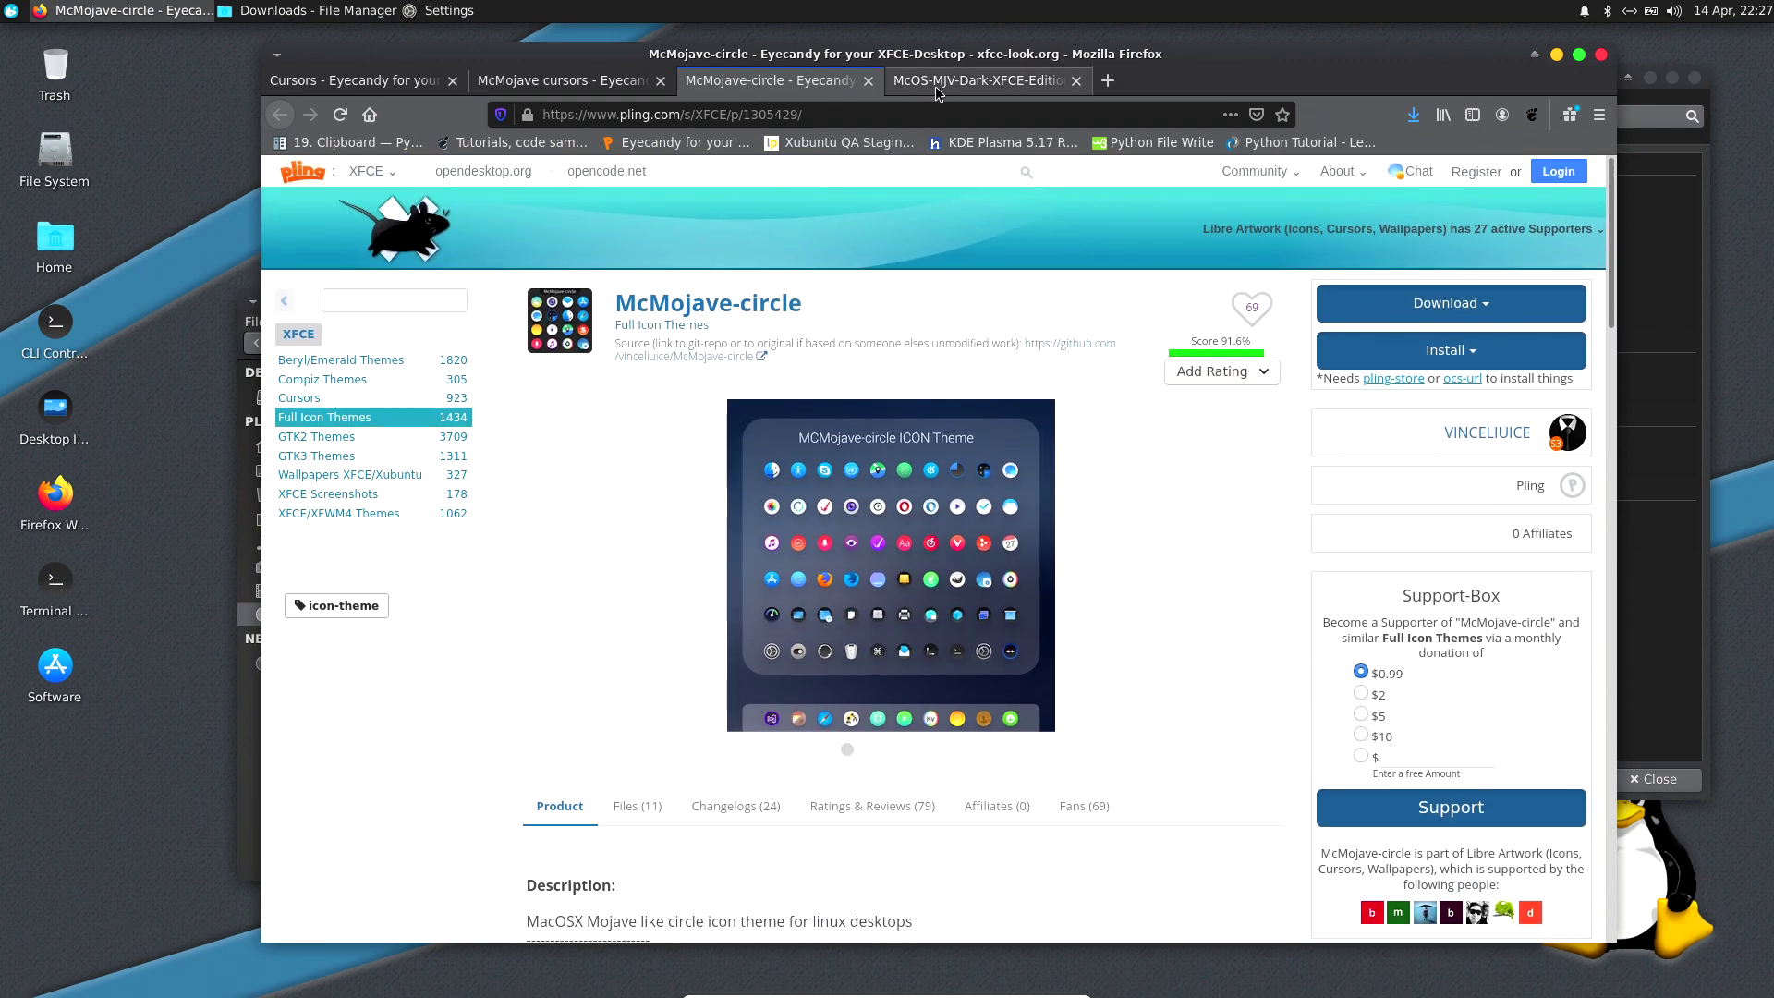
{"action": "left_click", "coordinate": [936, 90]}
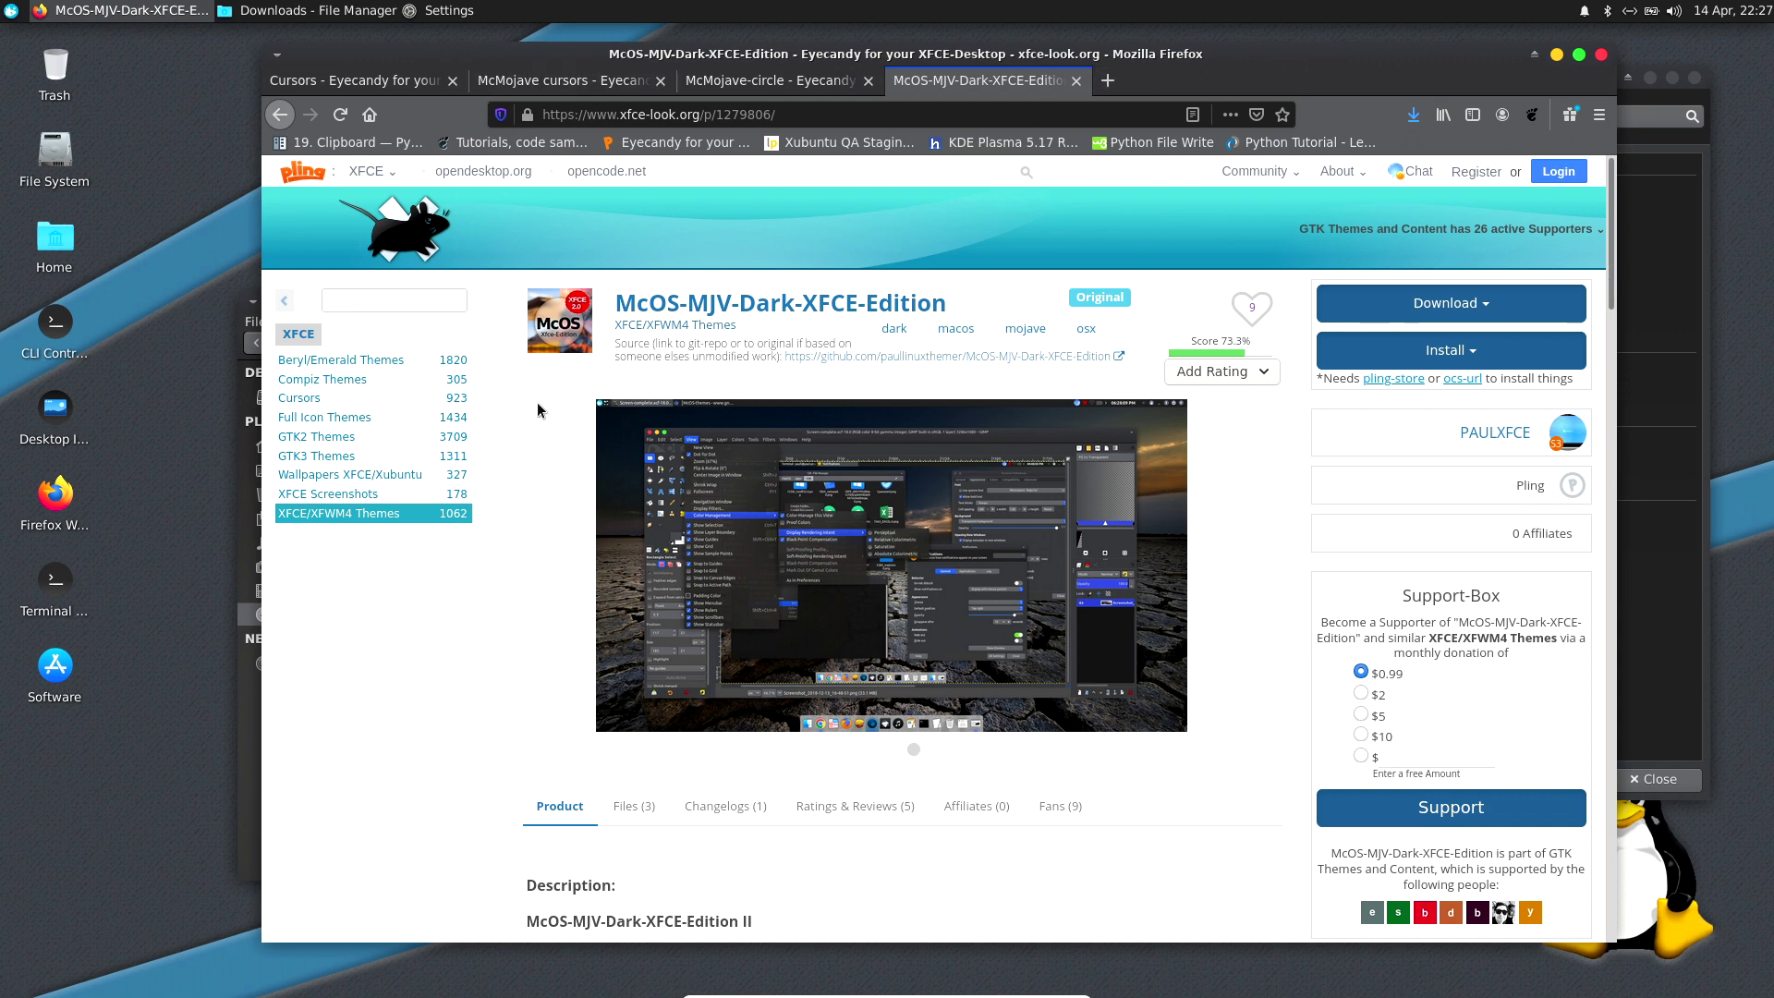
Step: Nudge Firefox left and review the McOS-MJV-Dark-XFCE-Edition download file list
{"action": "left_click_drag", "start_coordinate": [1344, 78], "coordinate": [1300, 90]}
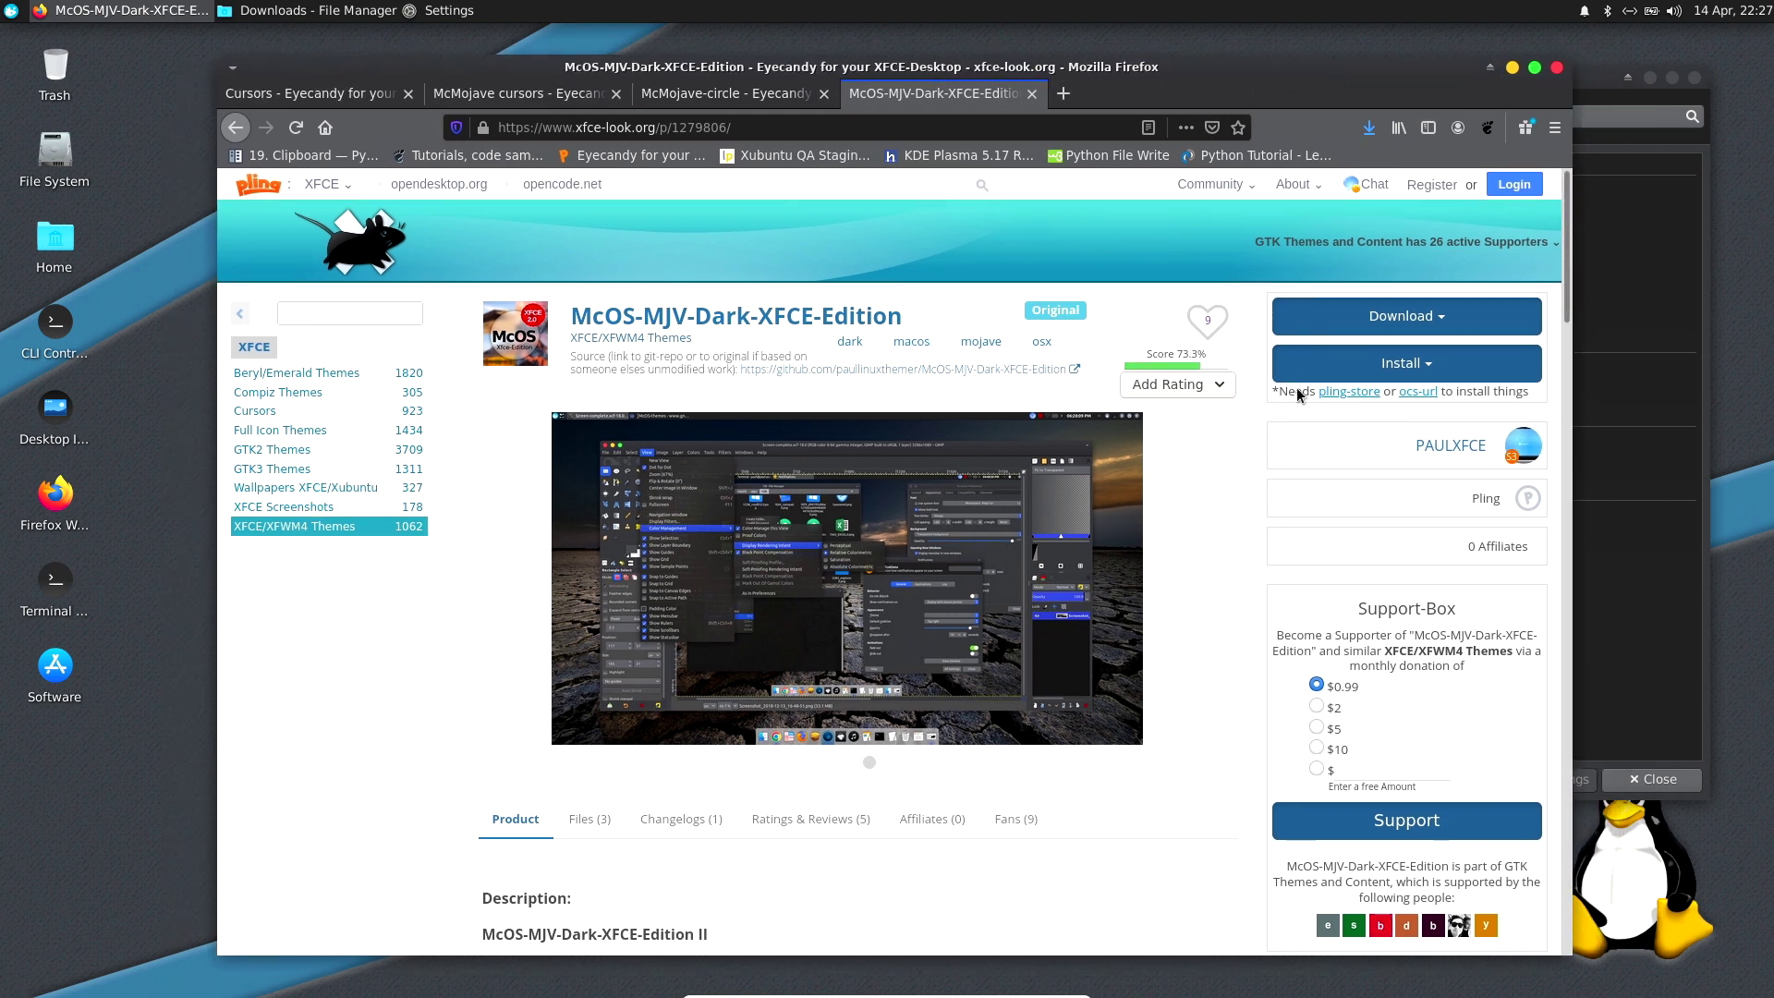
{"action": "left_click", "coordinate": [1366, 327]}
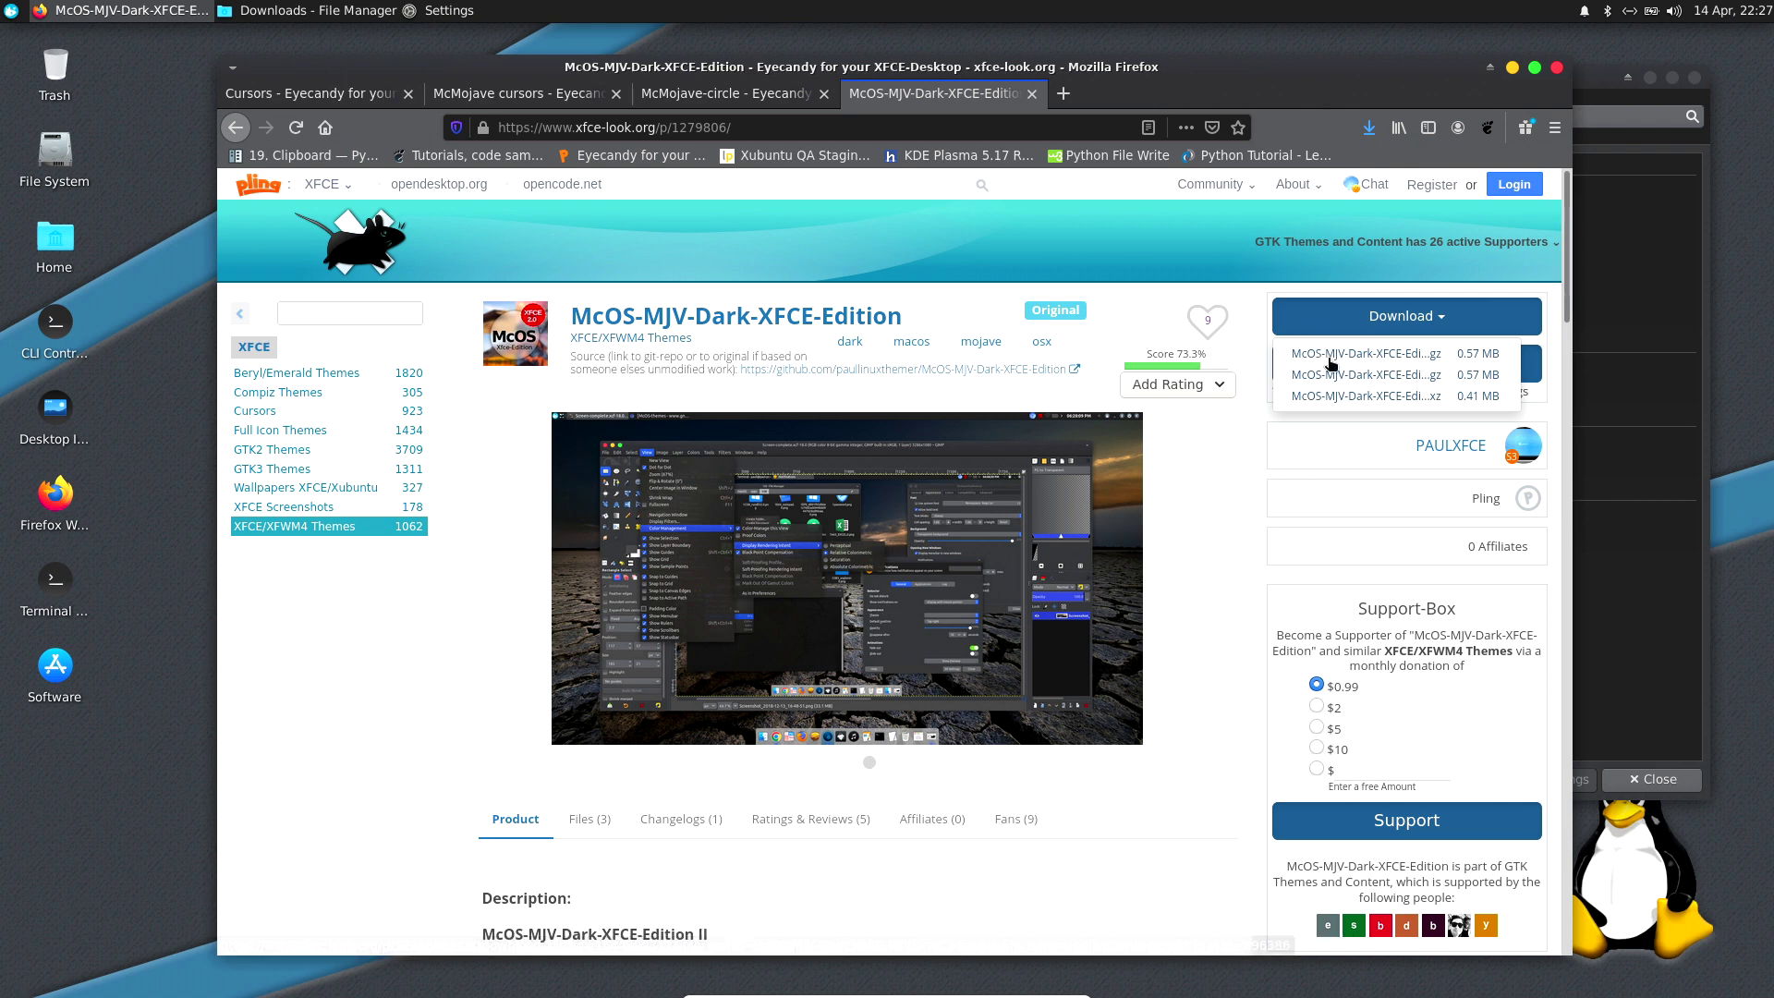
{"action": "left_click", "coordinate": [1127, 321]}
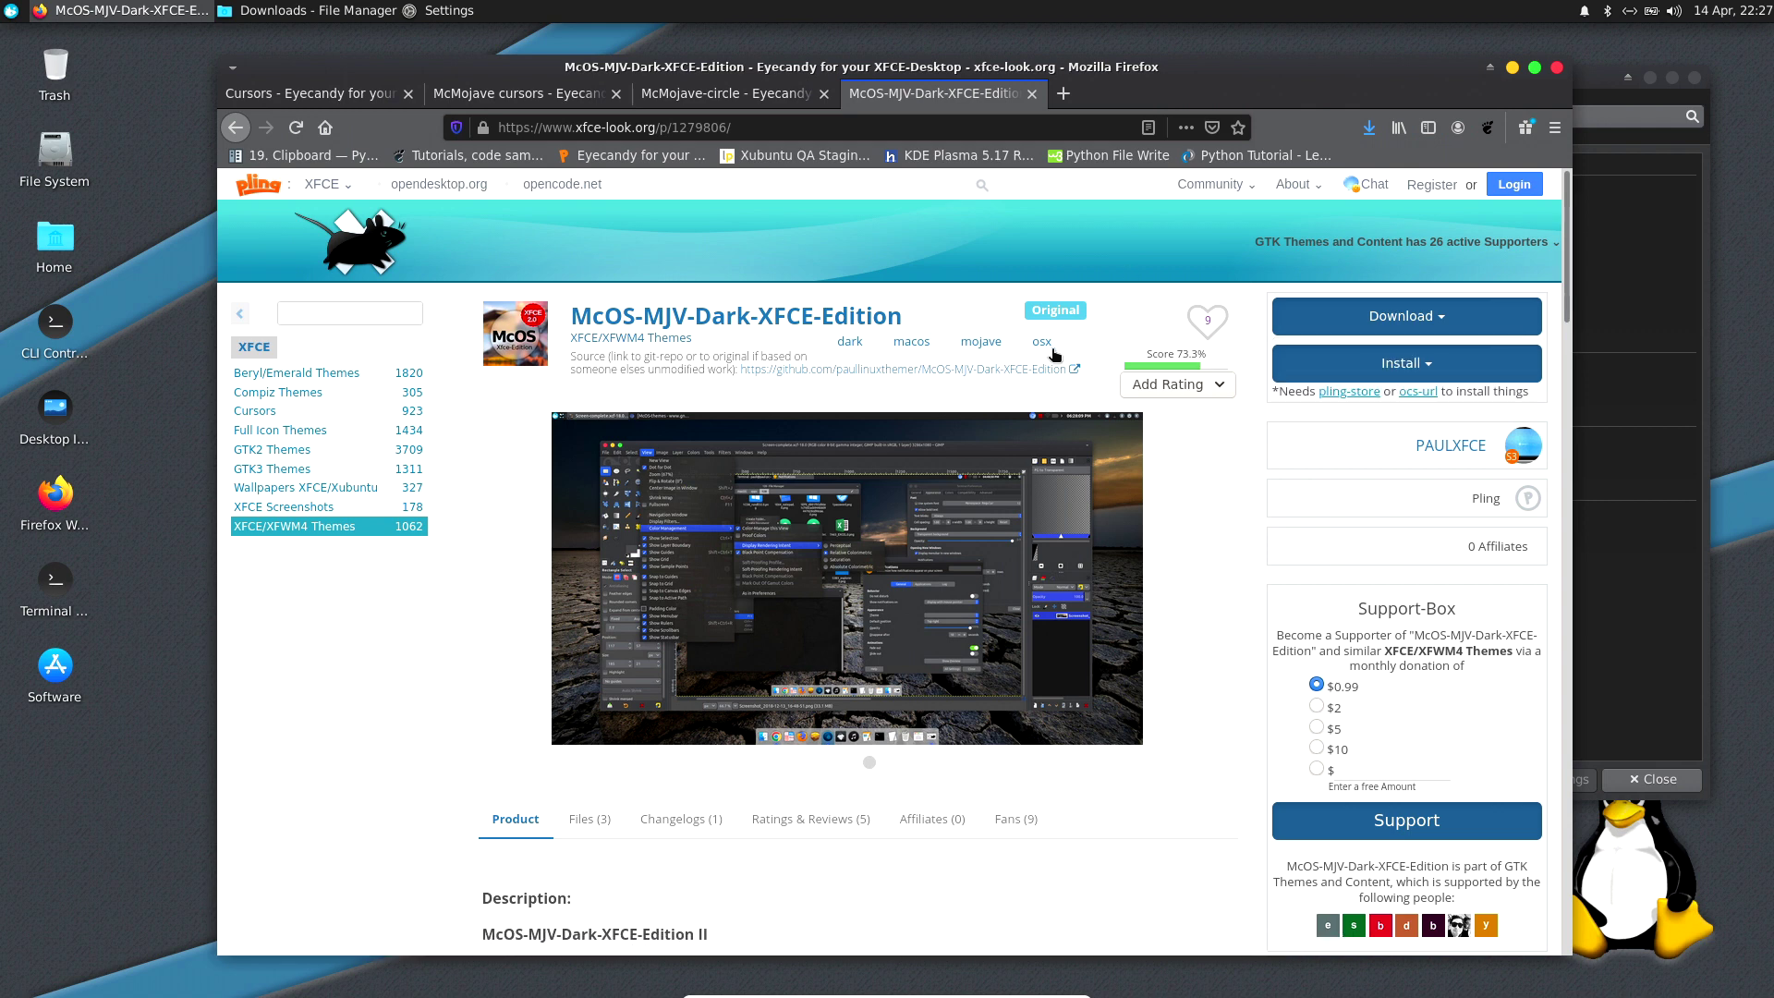
Step: Read through the theme's install notes and back to the top, then return to the cursors listing
{"action": "scroll", "coordinate": [1146, 613], "scroll_direction": "down", "scroll_amount": 3}
{"action": "scroll", "coordinate": [1146, 613], "scroll_direction": "down", "scroll_amount": 2}
{"action": "scroll", "coordinate": [1146, 617], "scroll_direction": "down", "scroll_amount": 5}
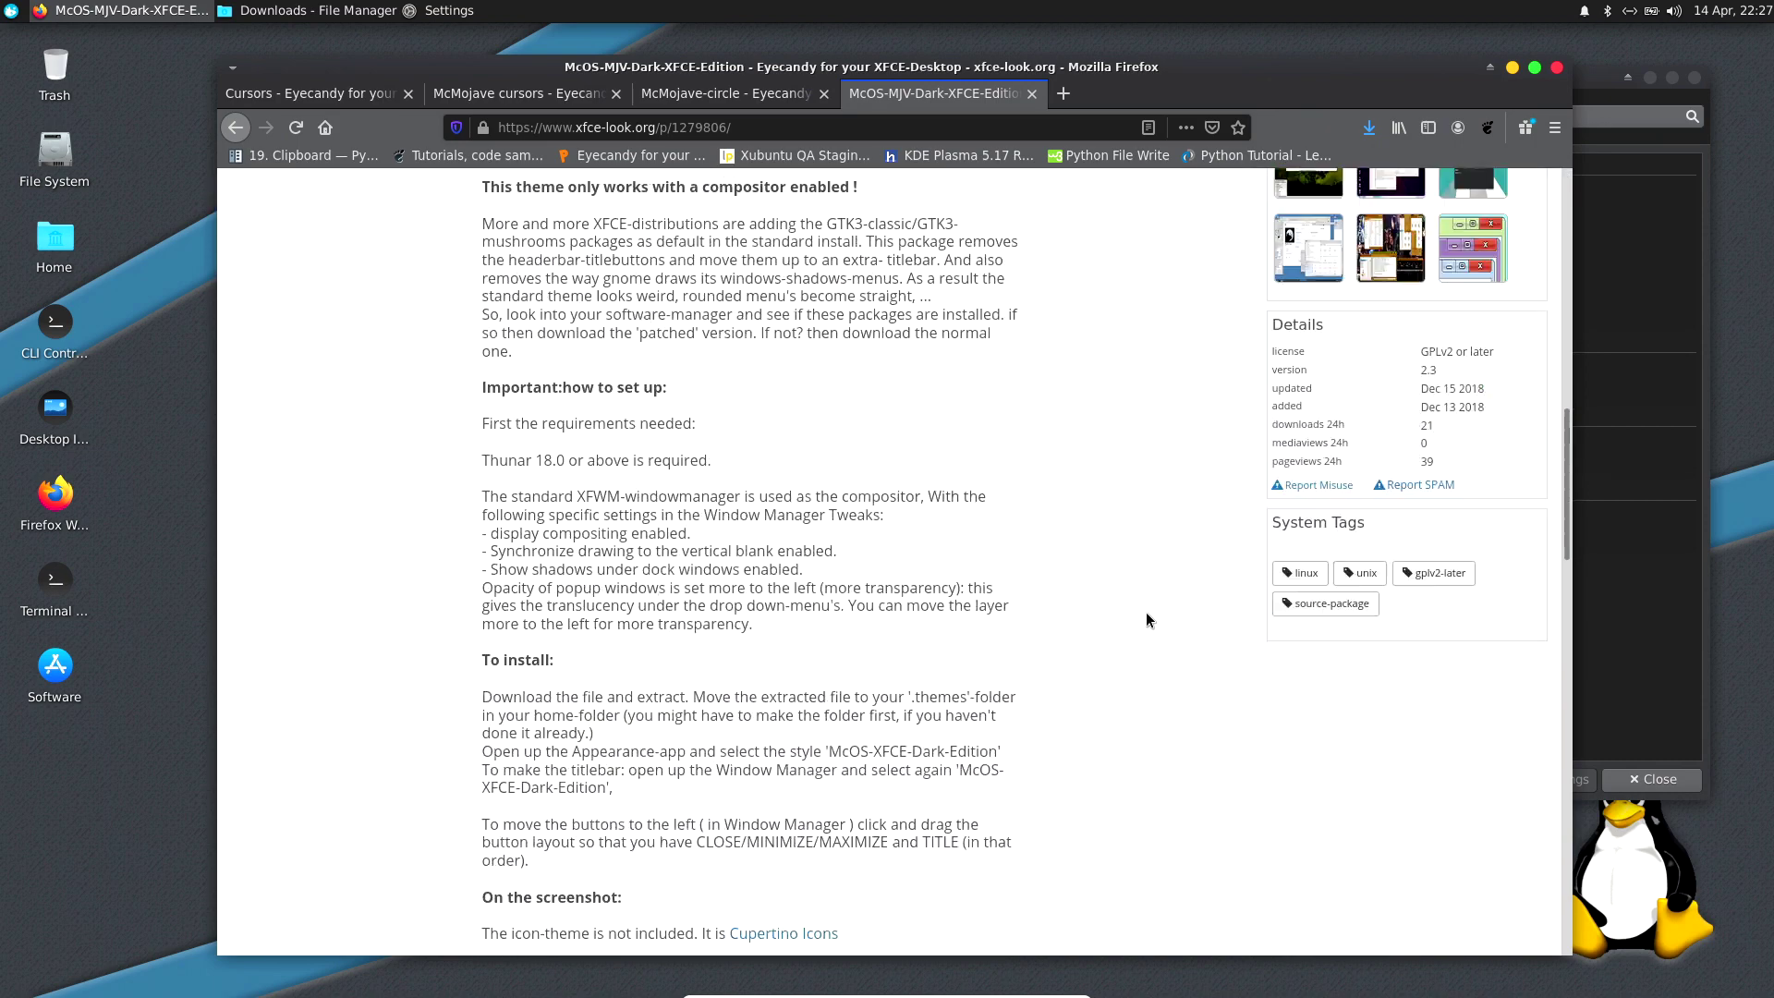
{"action": "scroll", "coordinate": [1153, 603], "scroll_direction": "up", "scroll_amount": 3}
{"action": "scroll", "coordinate": [1153, 602], "scroll_direction": "up", "scroll_amount": 5}
{"action": "scroll", "coordinate": [1153, 603], "scroll_direction": "up", "scroll_amount": 2}
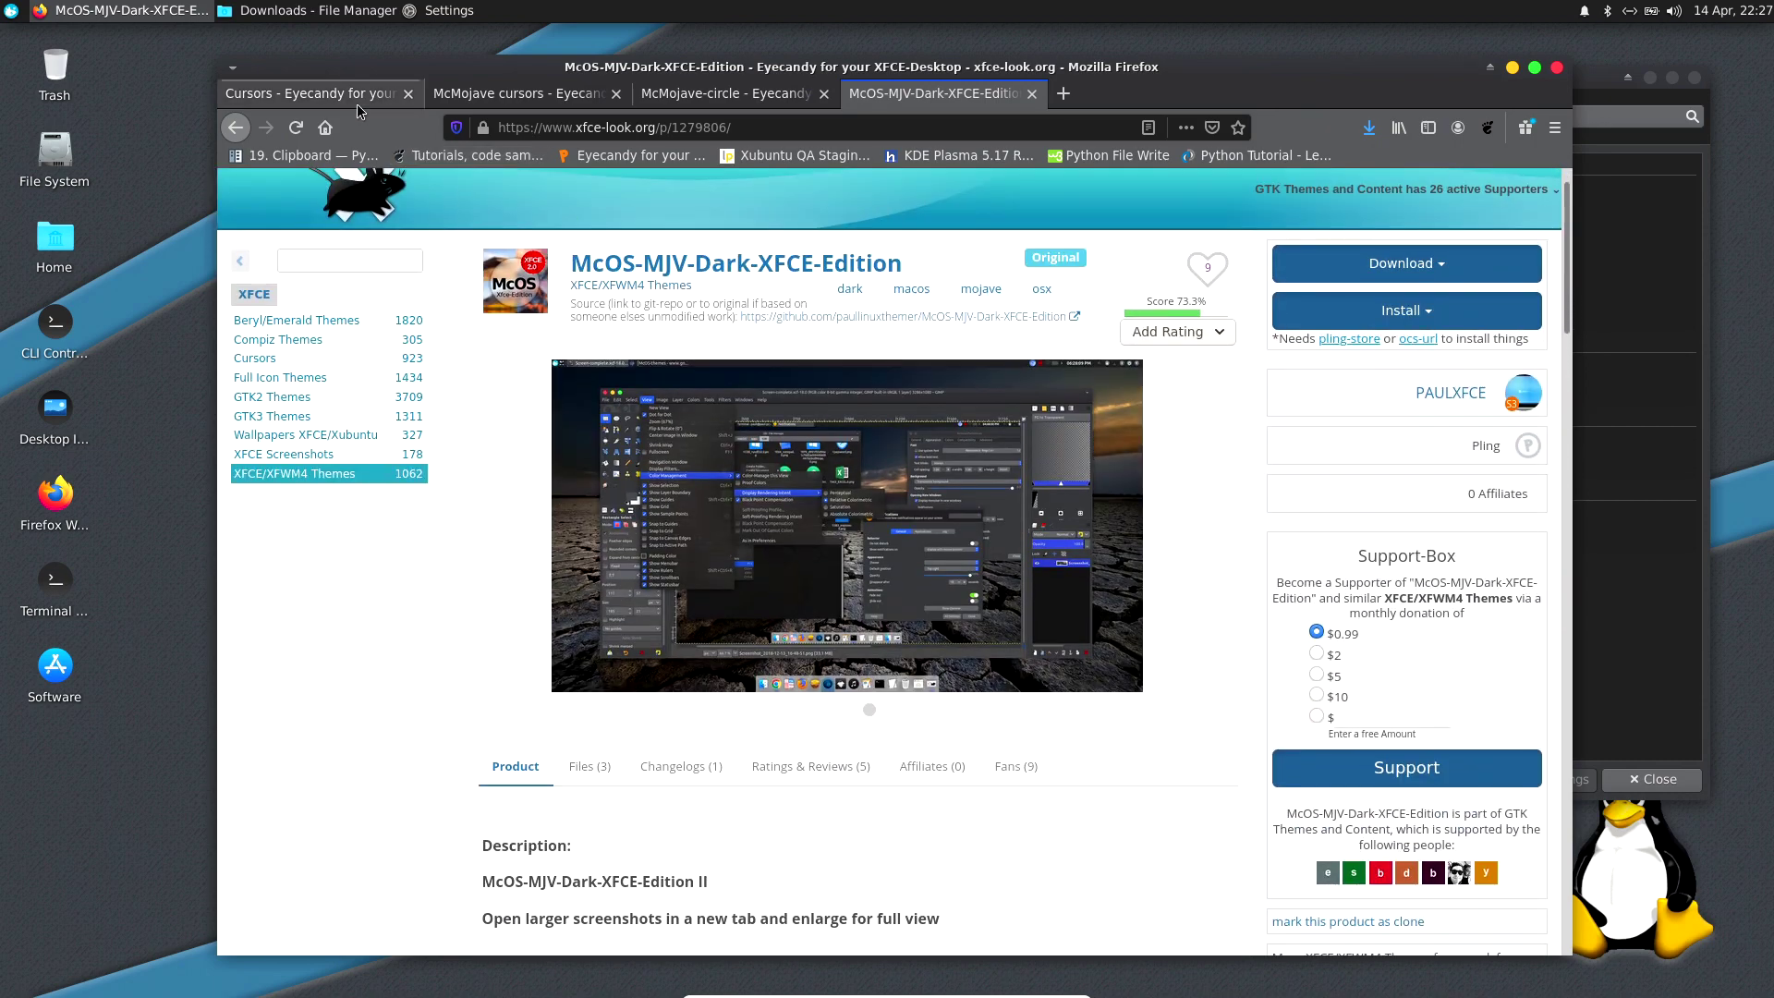
{"action": "left_click", "coordinate": [359, 111]}
Step: Scroll to the top of the cursors listing and open the XFCE category browse page
{"action": "scroll", "coordinate": [329, 396], "scroll_direction": "up", "scroll_amount": 1}
{"action": "scroll", "coordinate": [325, 392], "scroll_direction": "up", "scroll_amount": 2}
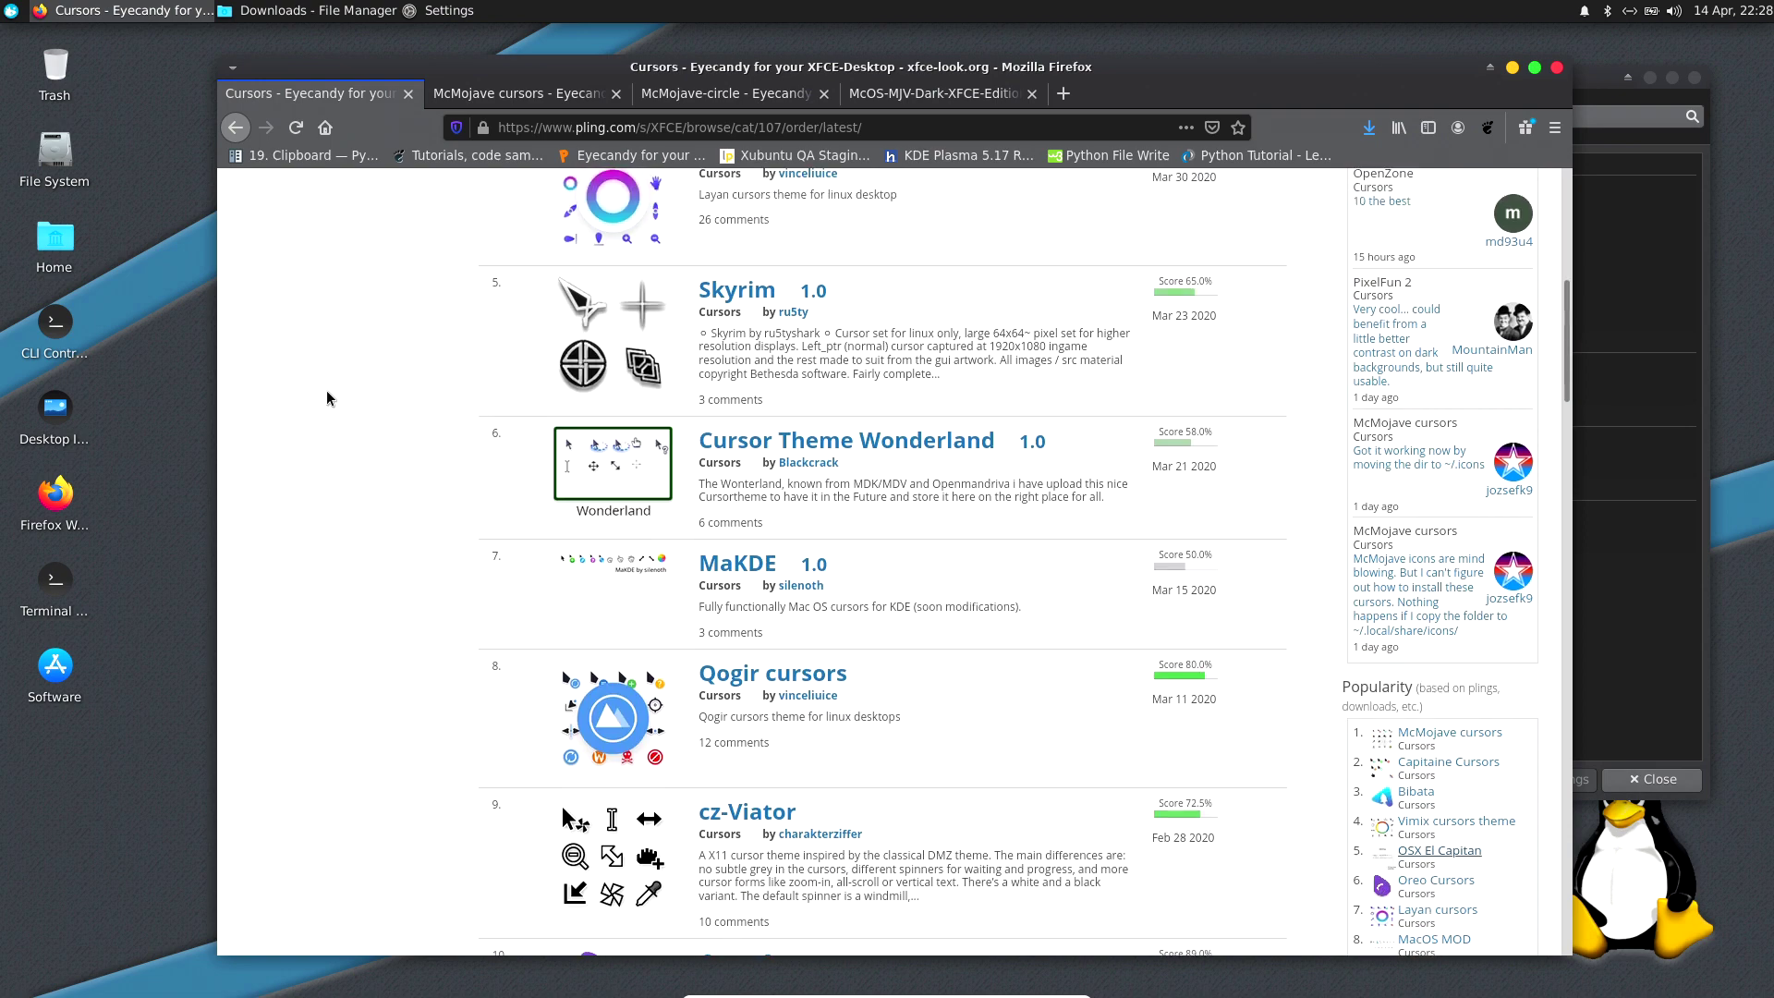
{"action": "scroll", "coordinate": [326, 390], "scroll_direction": "up", "scroll_amount": 3}
{"action": "scroll", "coordinate": [314, 325], "scroll_direction": "up", "scroll_amount": 2}
{"action": "scroll", "coordinate": [314, 326], "scroll_direction": "up", "scroll_amount": 2}
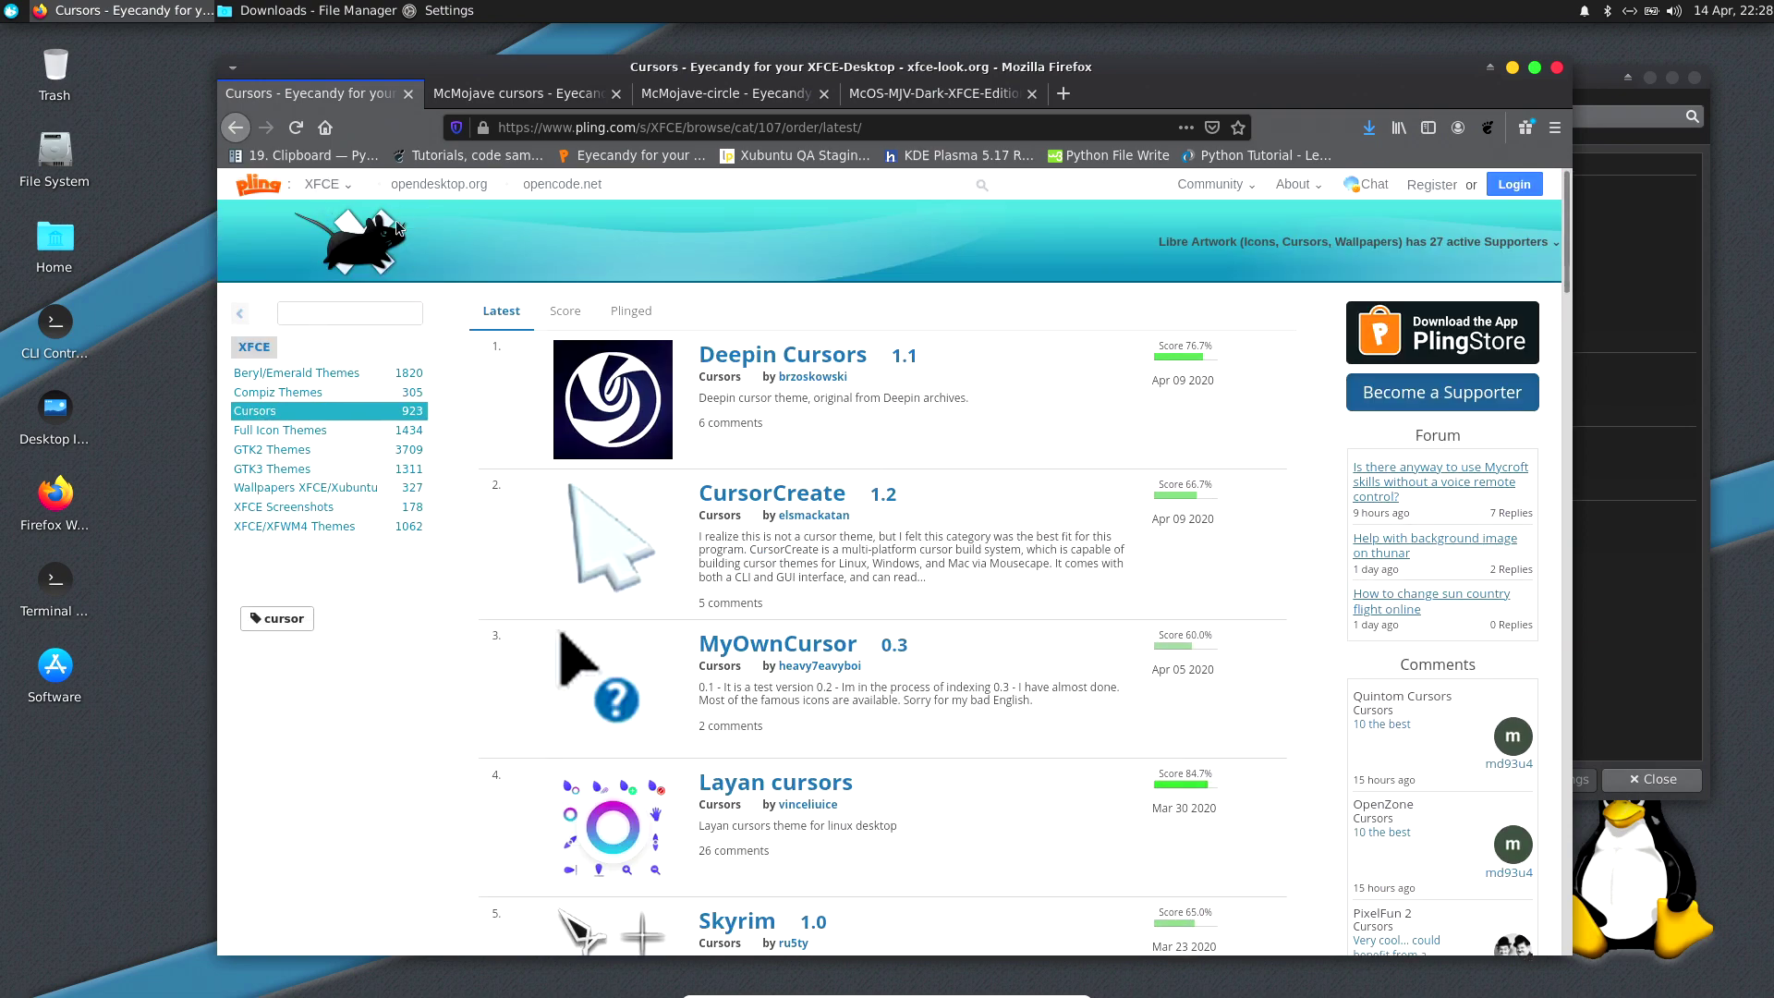
{"action": "left_click", "coordinate": [259, 346]}
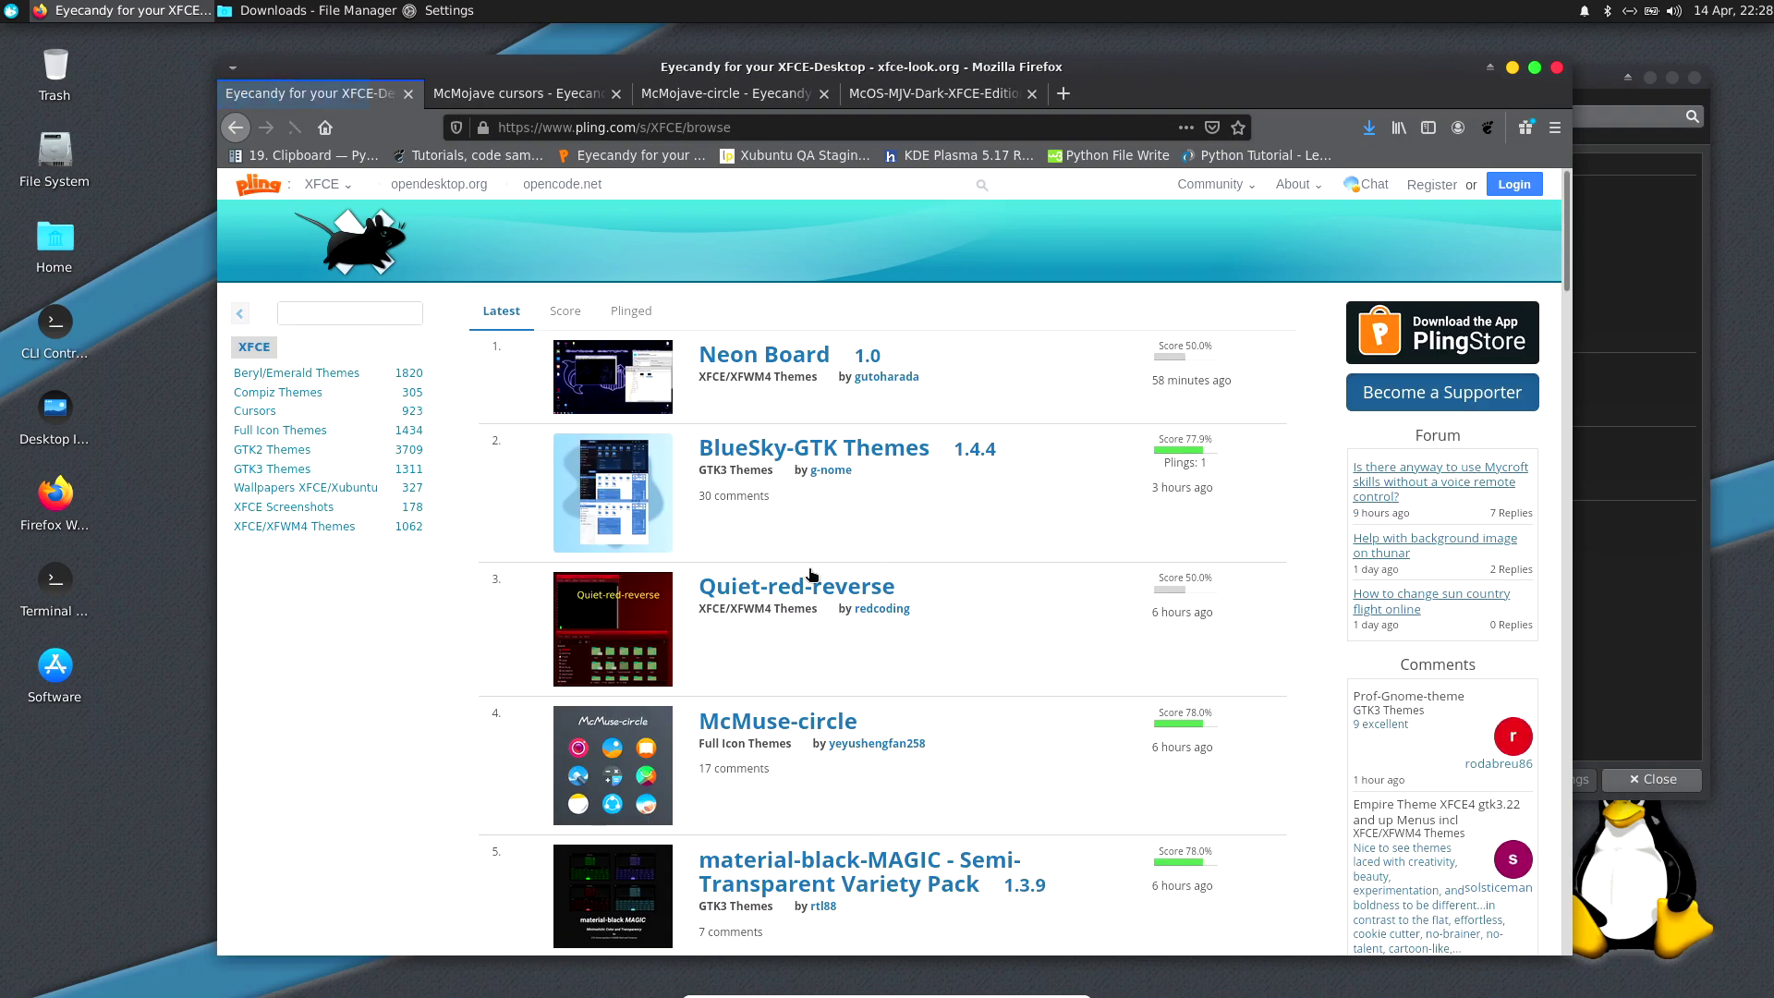
Step: Browse the XFCE category page and open the GTK3 Themes listing
{"action": "scroll", "coordinate": [859, 610], "scroll_direction": "down", "scroll_amount": 5}
{"action": "scroll", "coordinate": [903, 635], "scroll_direction": "down", "scroll_amount": 5}
{"action": "scroll", "coordinate": [1016, 601], "scroll_direction": "down", "scroll_amount": 5}
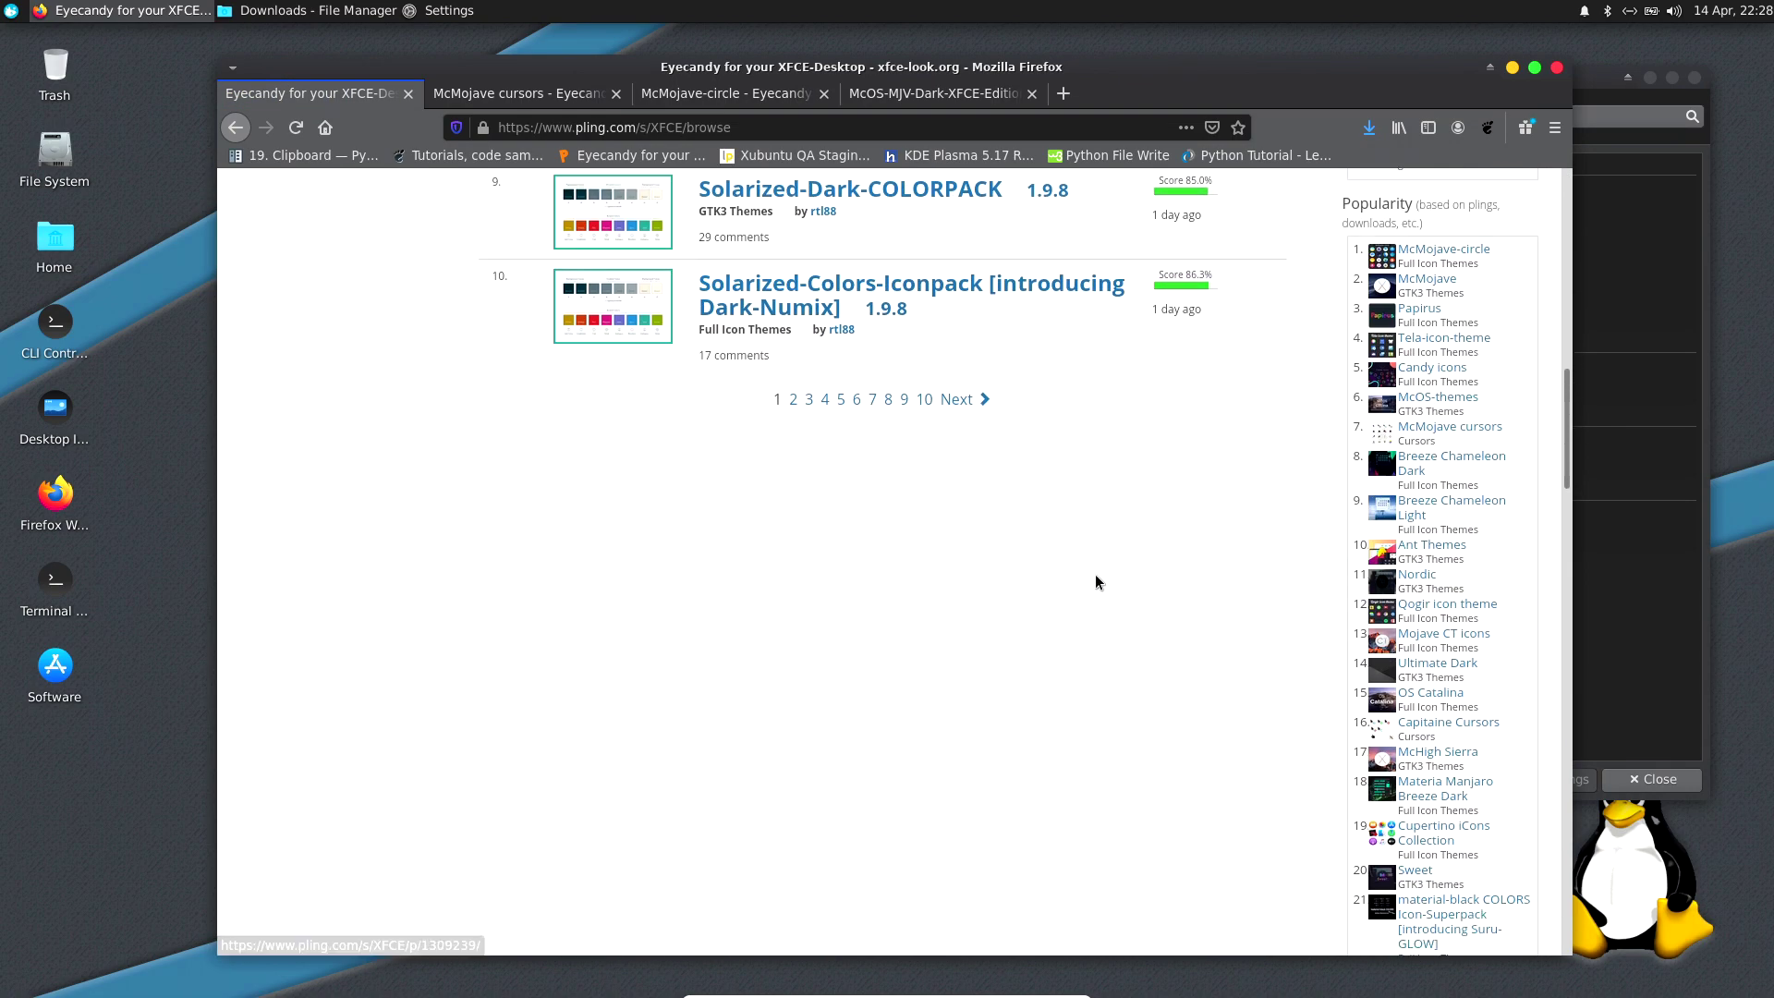
{"action": "scroll", "coordinate": [903, 443], "scroll_direction": "up", "scroll_amount": 5}
{"action": "scroll", "coordinate": [857, 553], "scroll_direction": "up", "scroll_amount": 10}
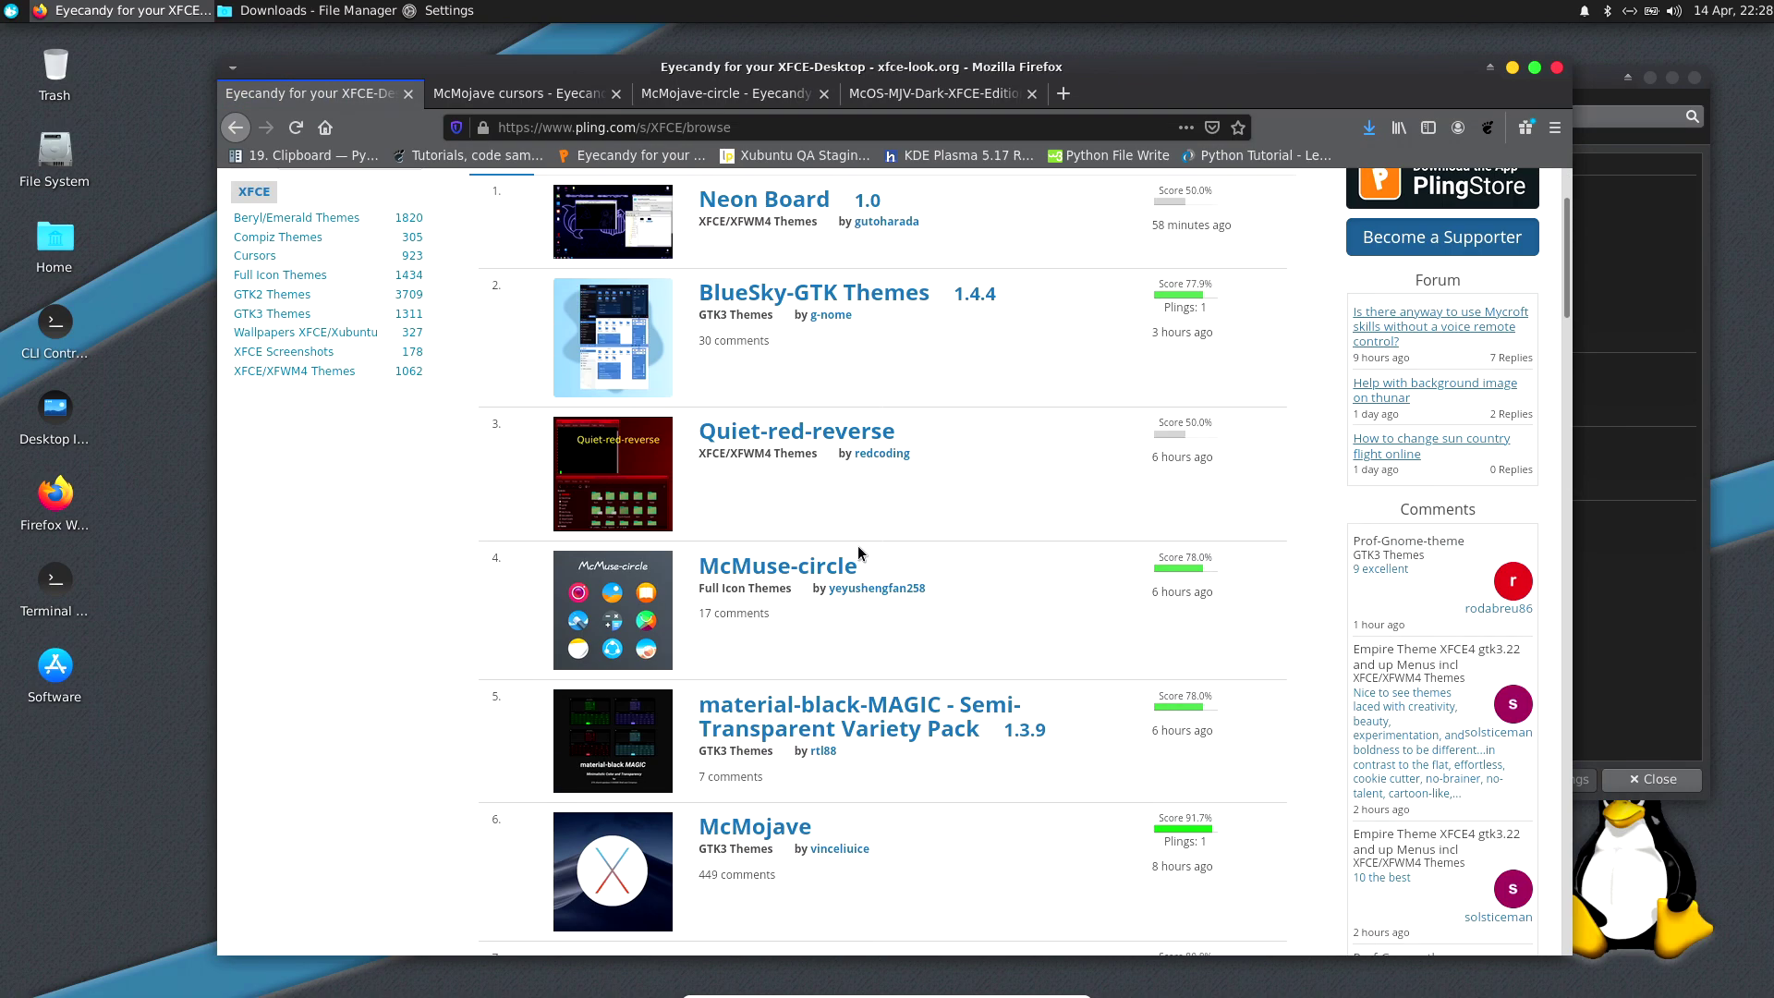
{"action": "scroll", "coordinate": [857, 552], "scroll_direction": "up", "scroll_amount": 2}
{"action": "left_click", "coordinate": [351, 468]}
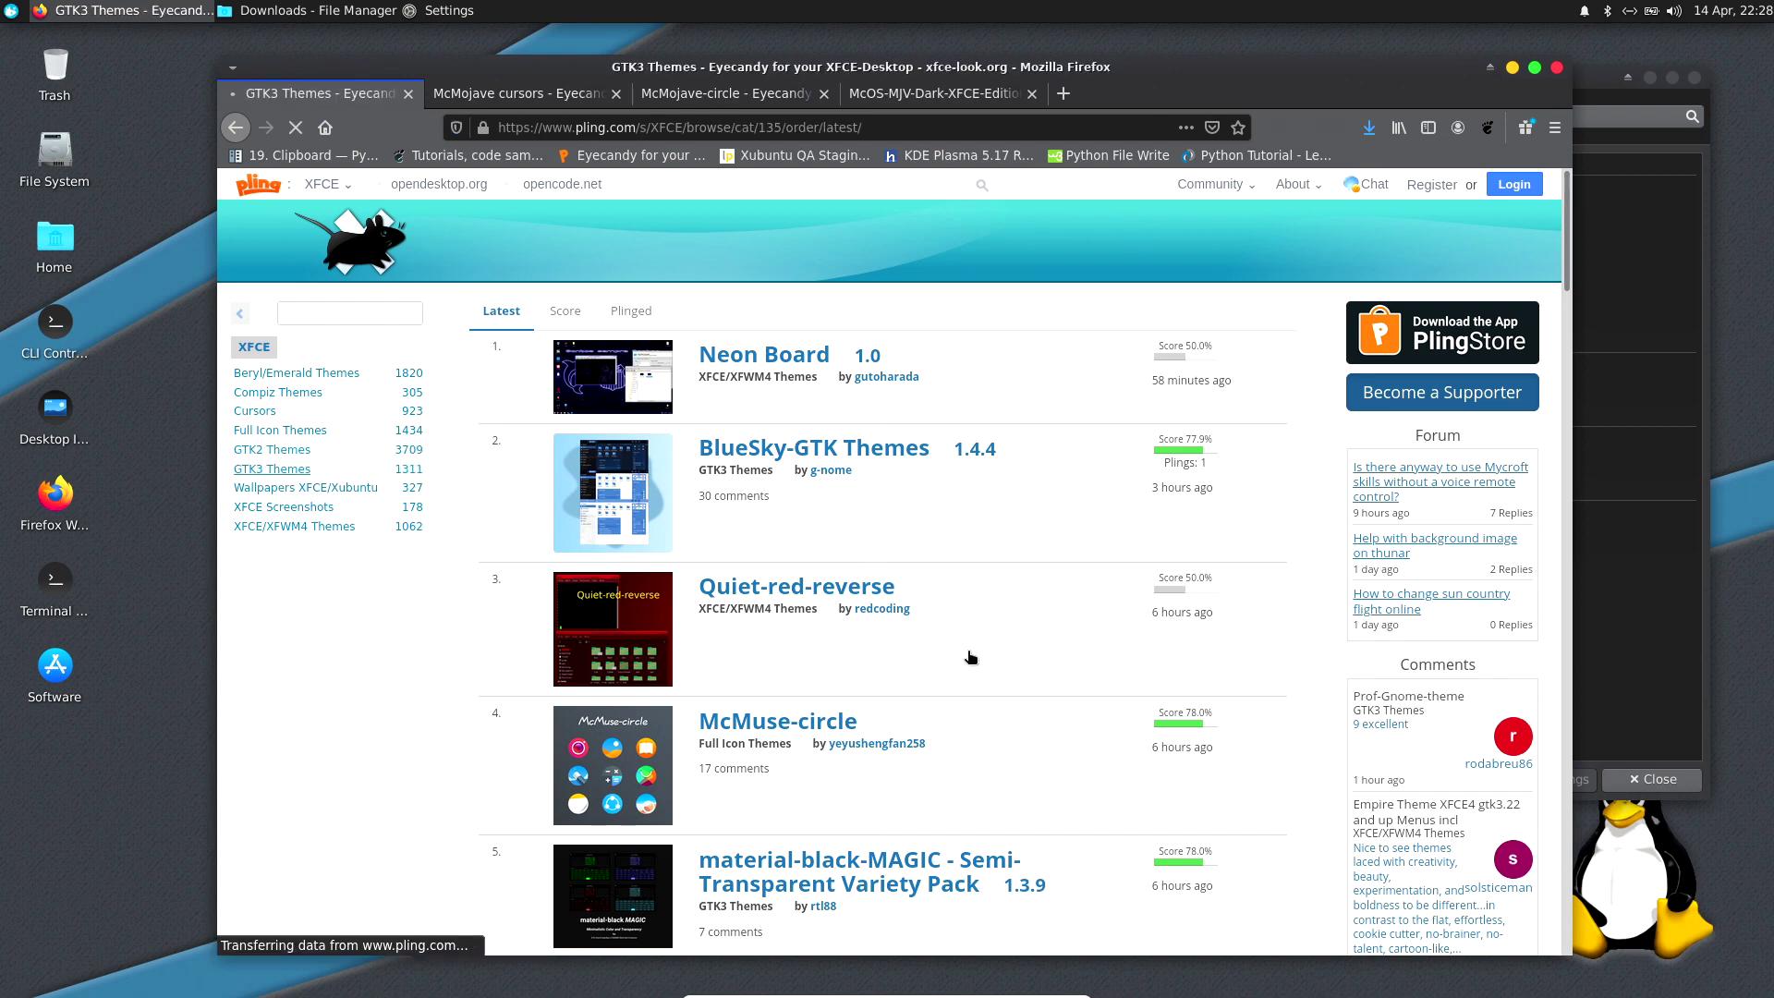
Step: Scroll the GTK3 Themes popularity ranking and open the McOS-themes product page
{"action": "scroll", "coordinate": [876, 559], "scroll_direction": "down", "scroll_amount": 3}
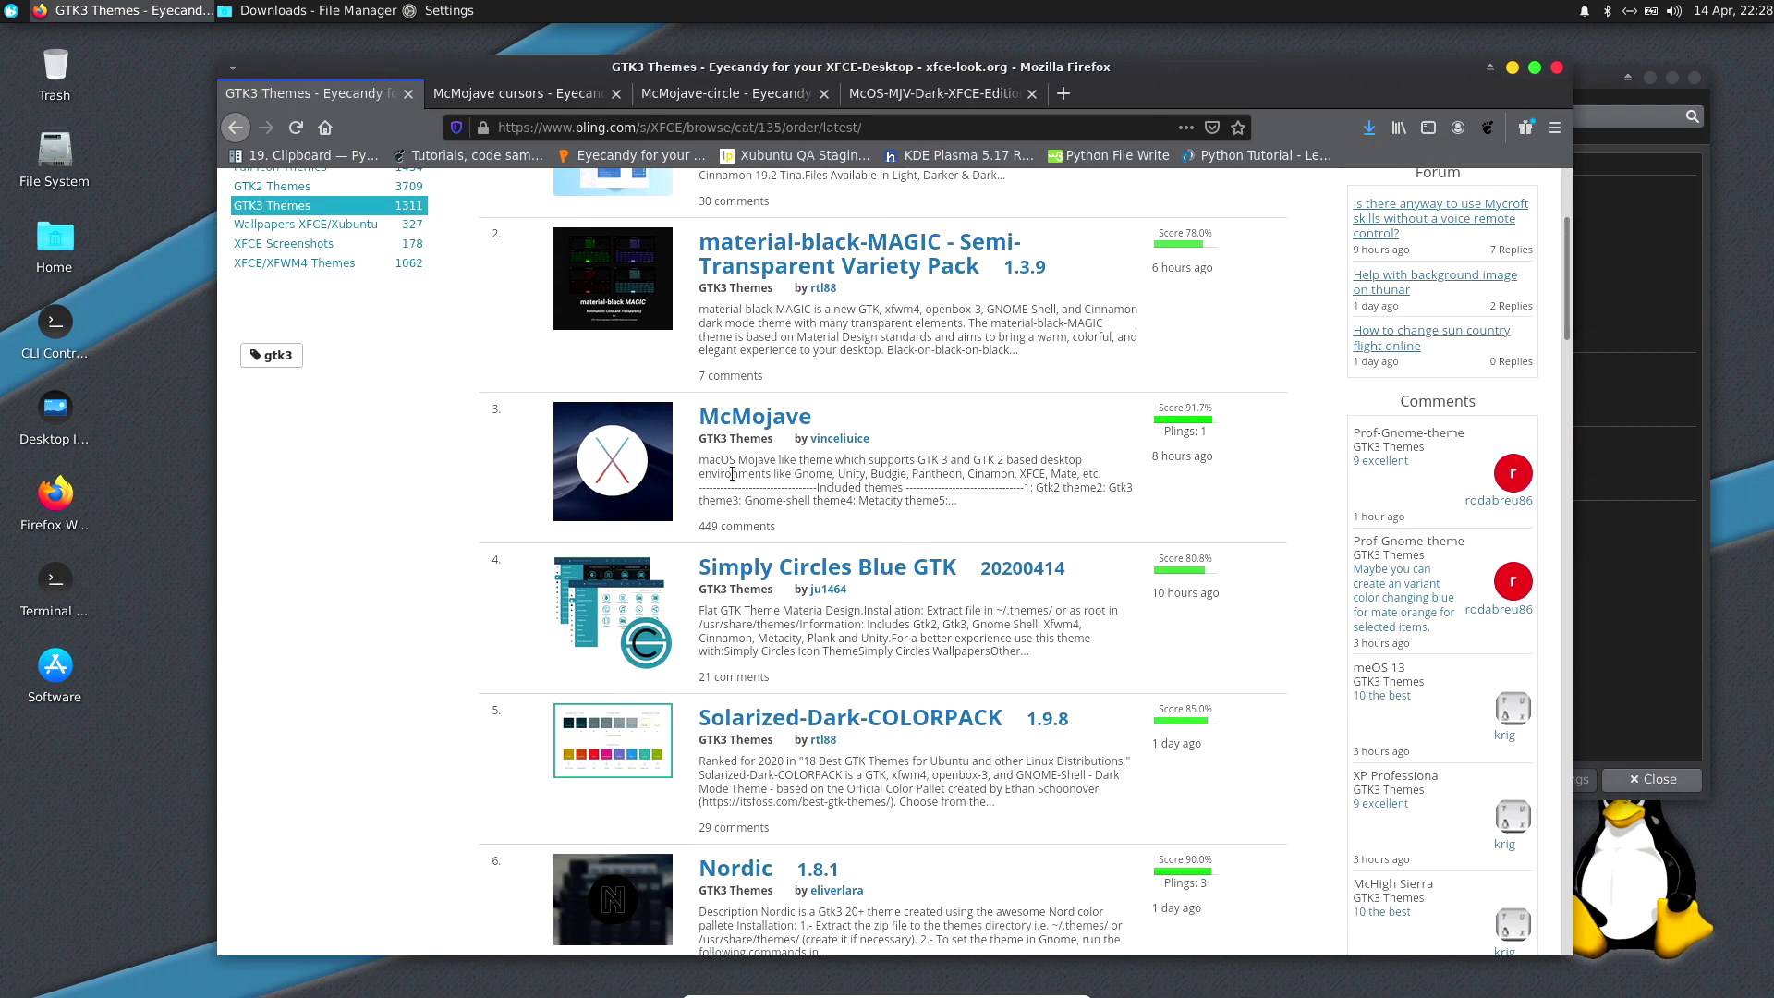
{"action": "scroll", "coordinate": [731, 473], "scroll_direction": "down", "scroll_amount": 3}
{"action": "scroll", "coordinate": [785, 517], "scroll_direction": "down", "scroll_amount": 4}
{"action": "scroll", "coordinate": [850, 563], "scroll_direction": "down", "scroll_amount": 3}
{"action": "scroll", "coordinate": [918, 610], "scroll_direction": "down", "scroll_amount": 3}
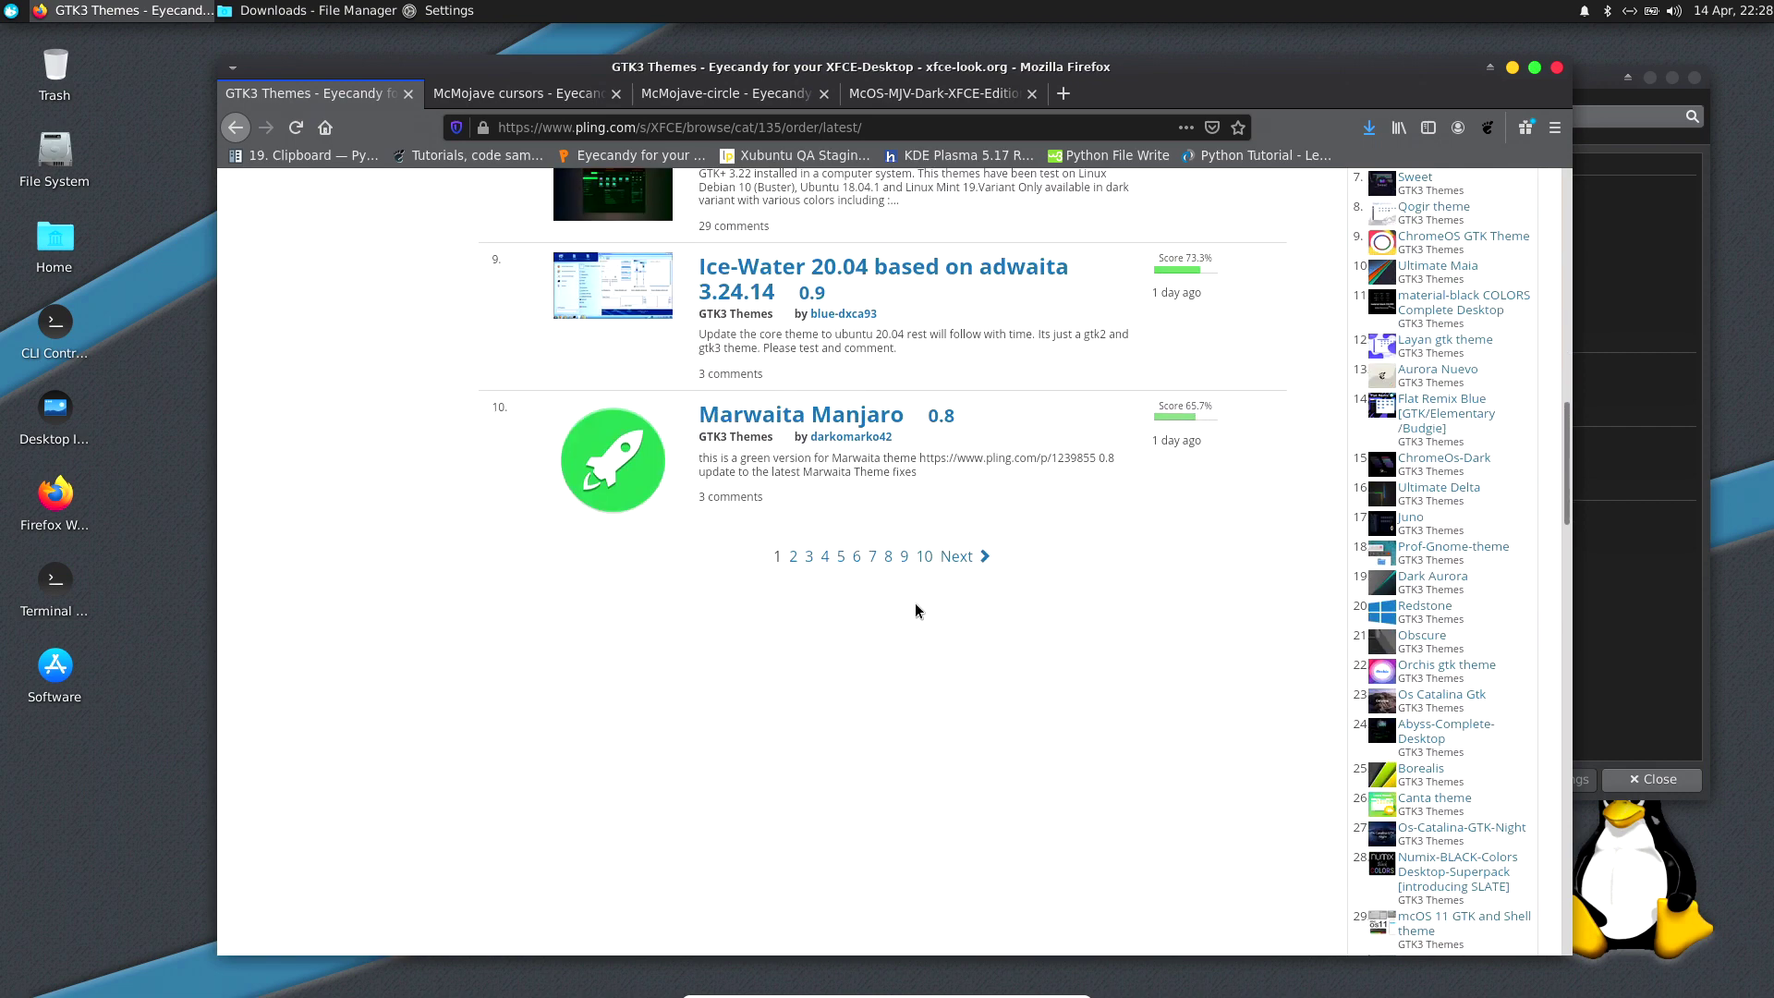
{"action": "scroll", "coordinate": [1344, 656], "scroll_direction": "up", "scroll_amount": 5}
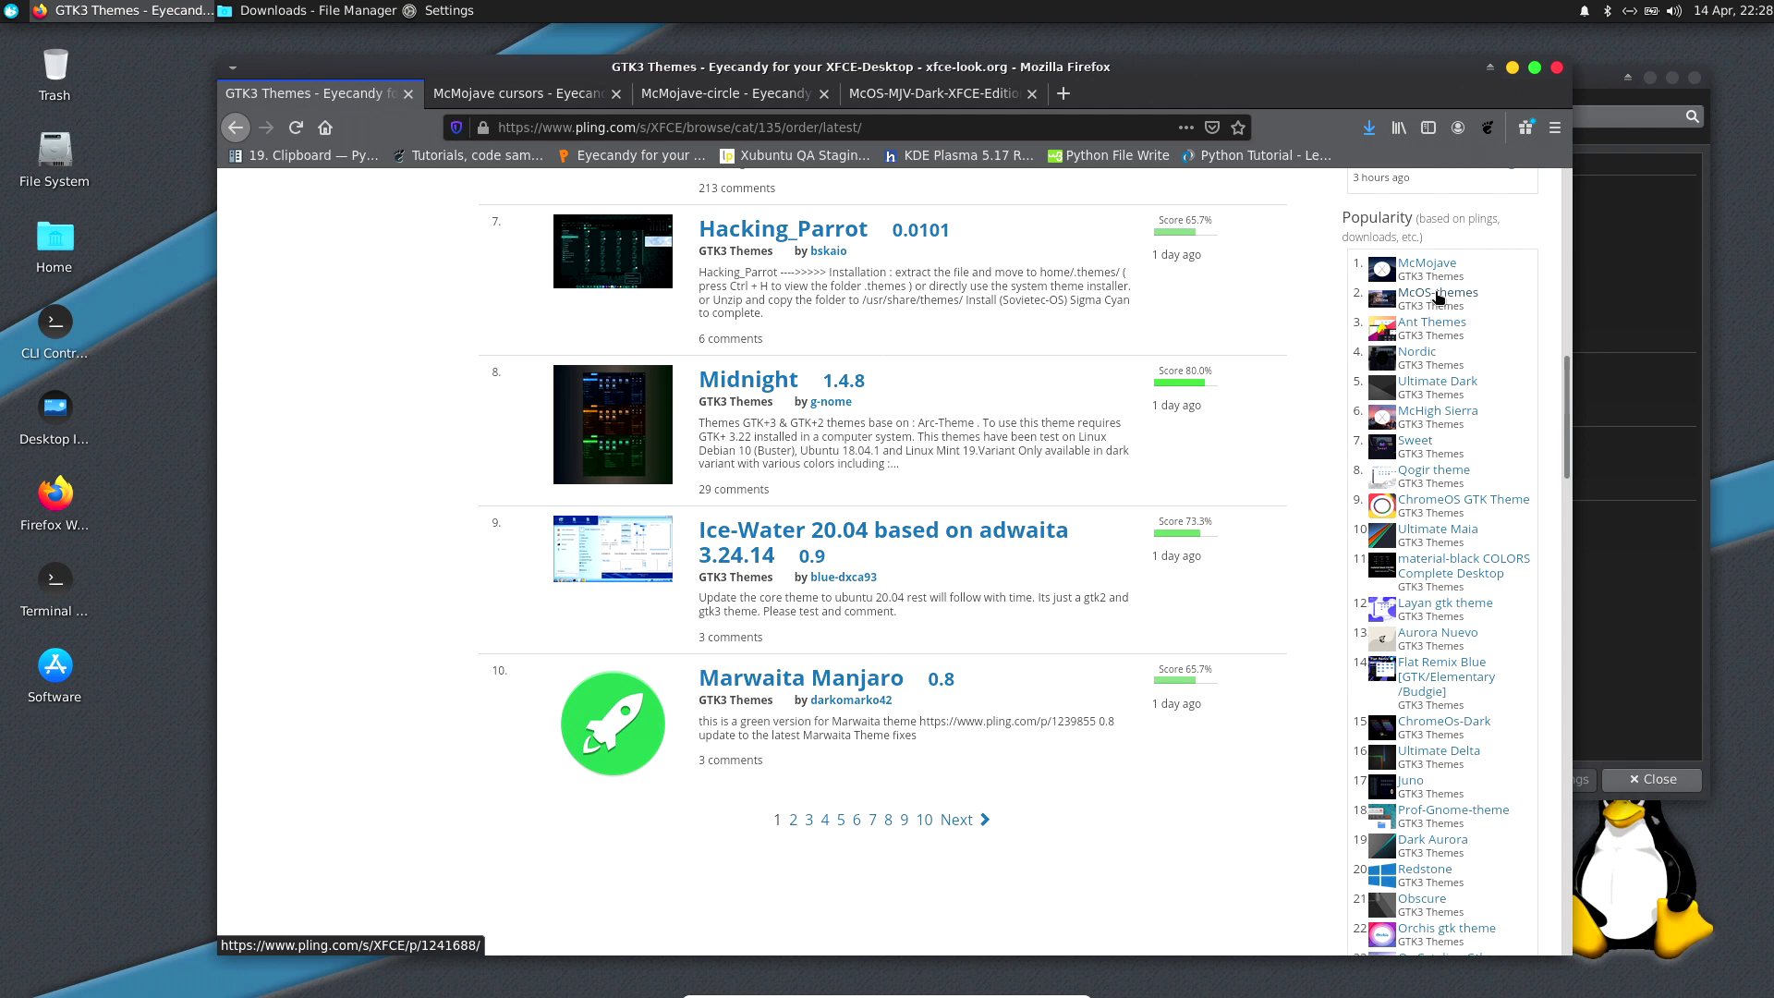
{"action": "left_click", "coordinate": [1438, 294]}
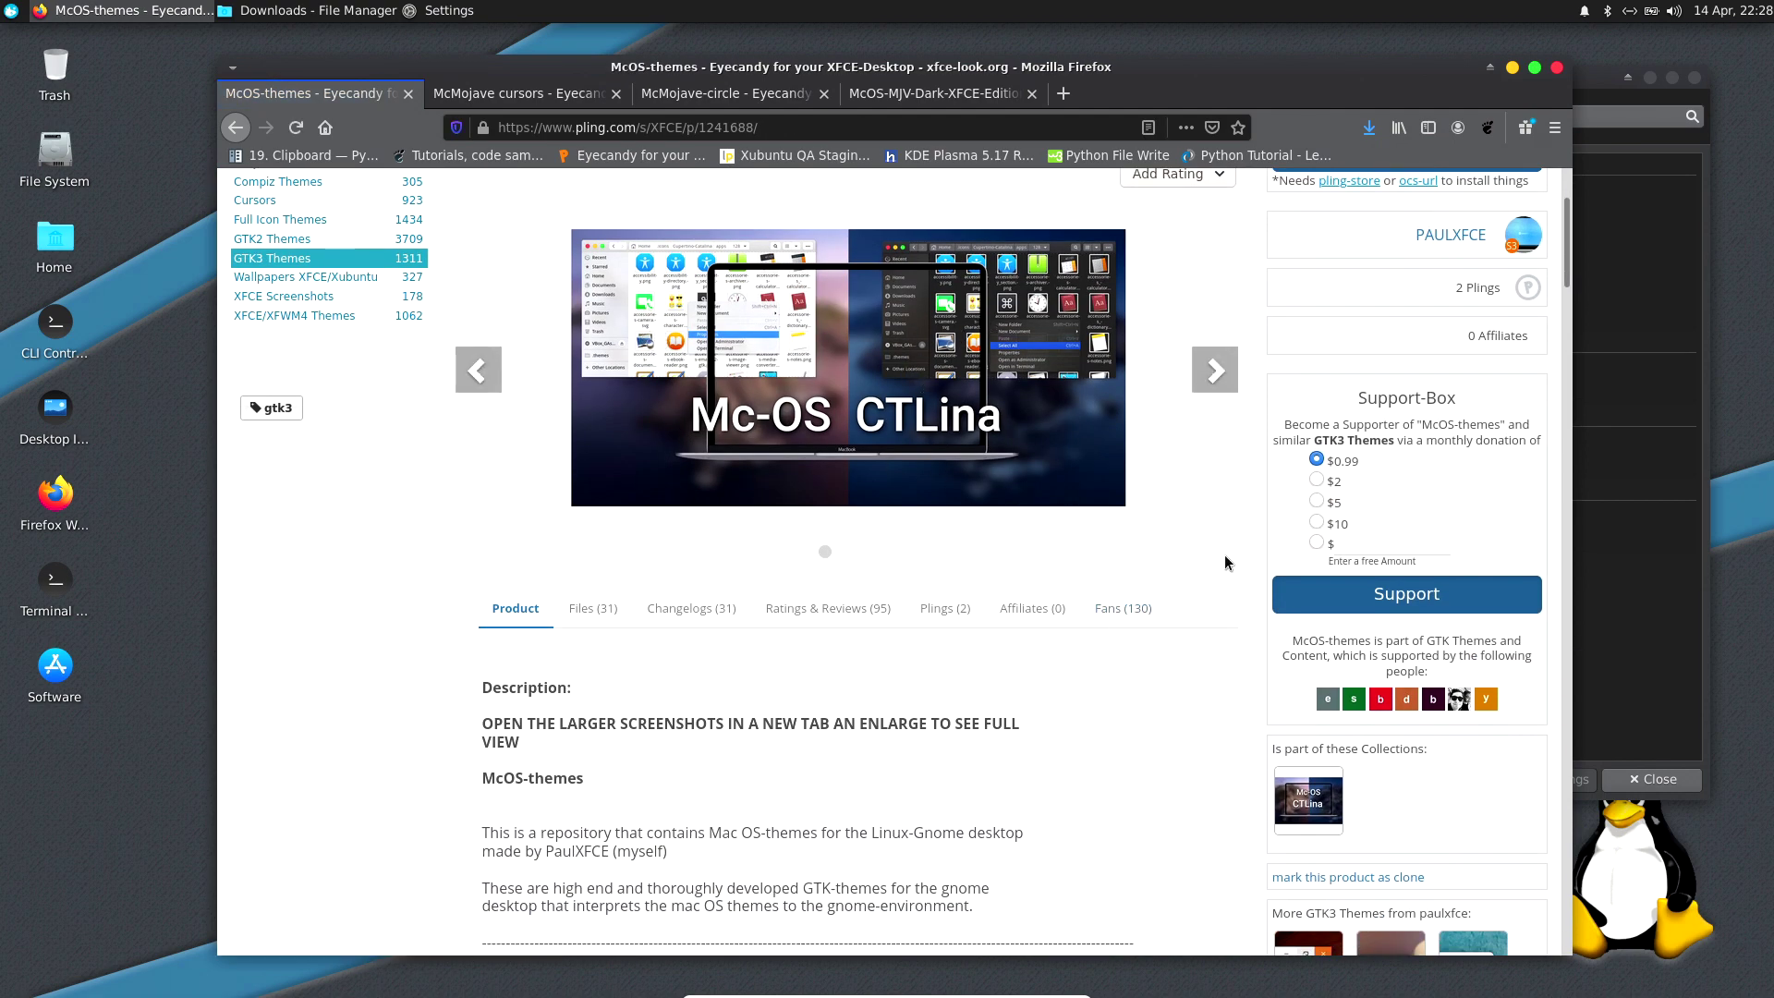
Step: Close the McOS-themes tab, cycle through McMojave-circle and McOS-MJV-Dark, ending on McMojave cursors
{"action": "scroll", "coordinate": [1094, 680], "scroll_direction": "up", "scroll_amount": 5}
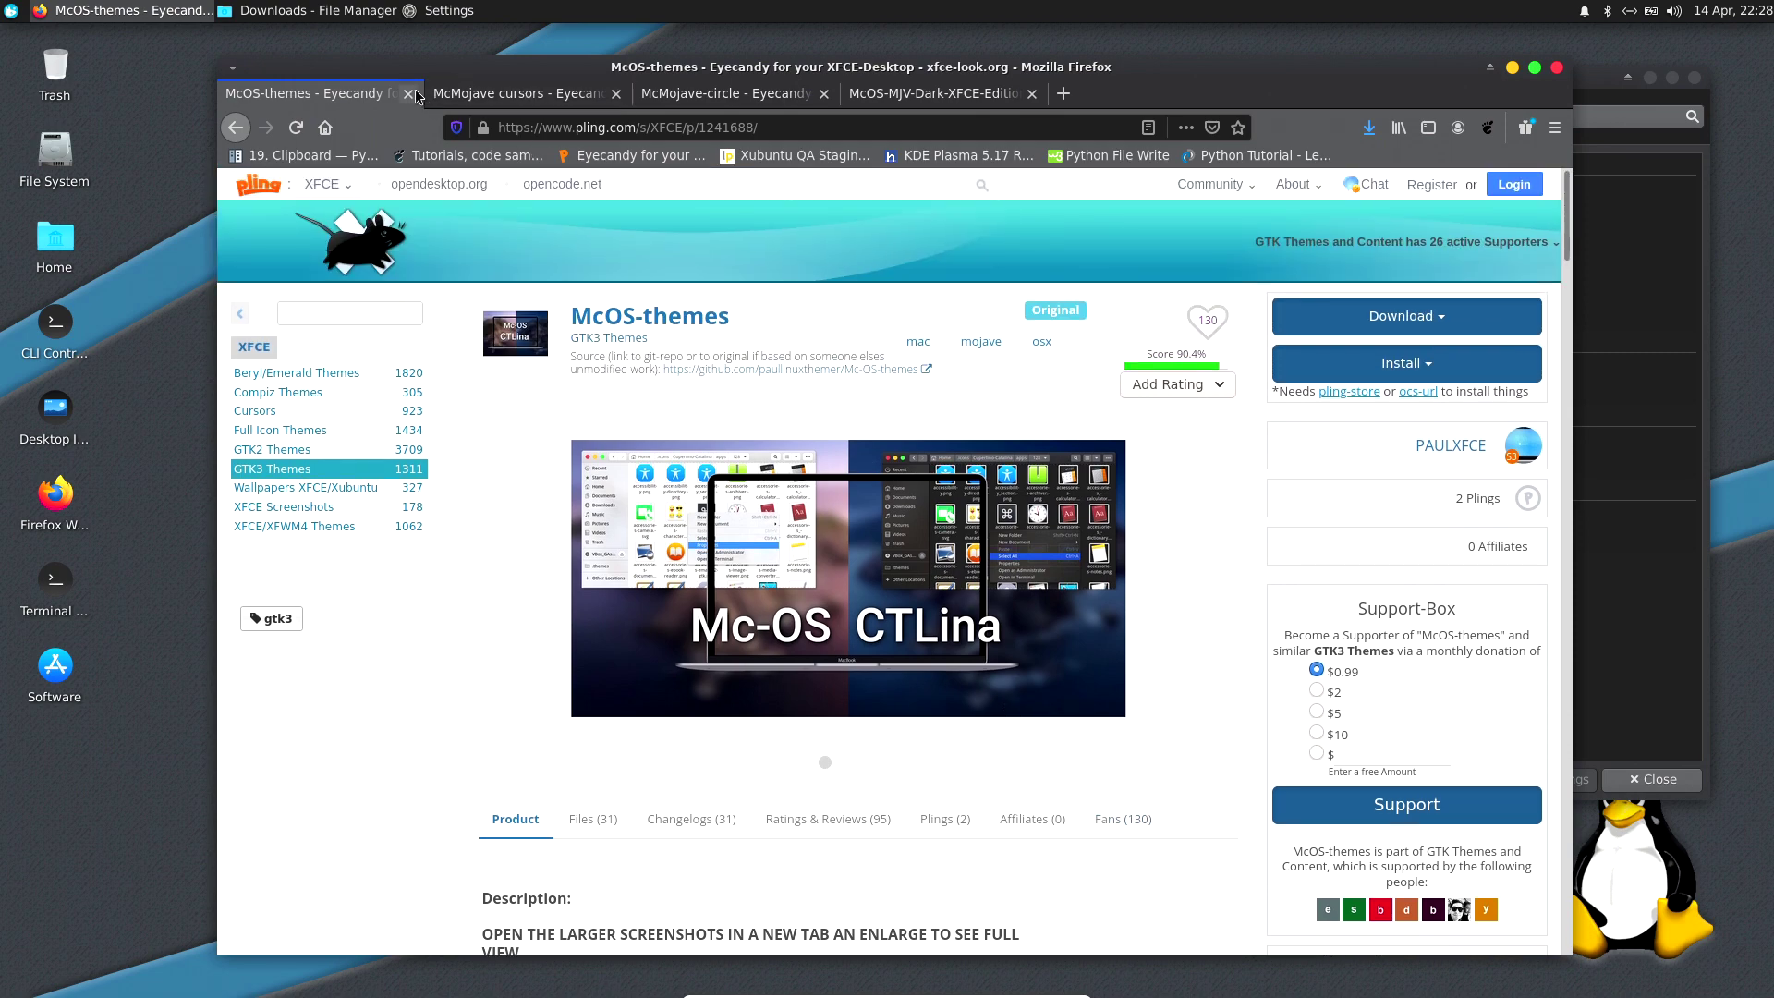
{"action": "left_click", "coordinate": [407, 93]}
{"action": "left_click", "coordinate": [480, 92]}
{"action": "left_click", "coordinate": [689, 93]}
{"action": "left_click", "coordinate": [517, 92]}
{"action": "left_click", "coordinate": [690, 92]}
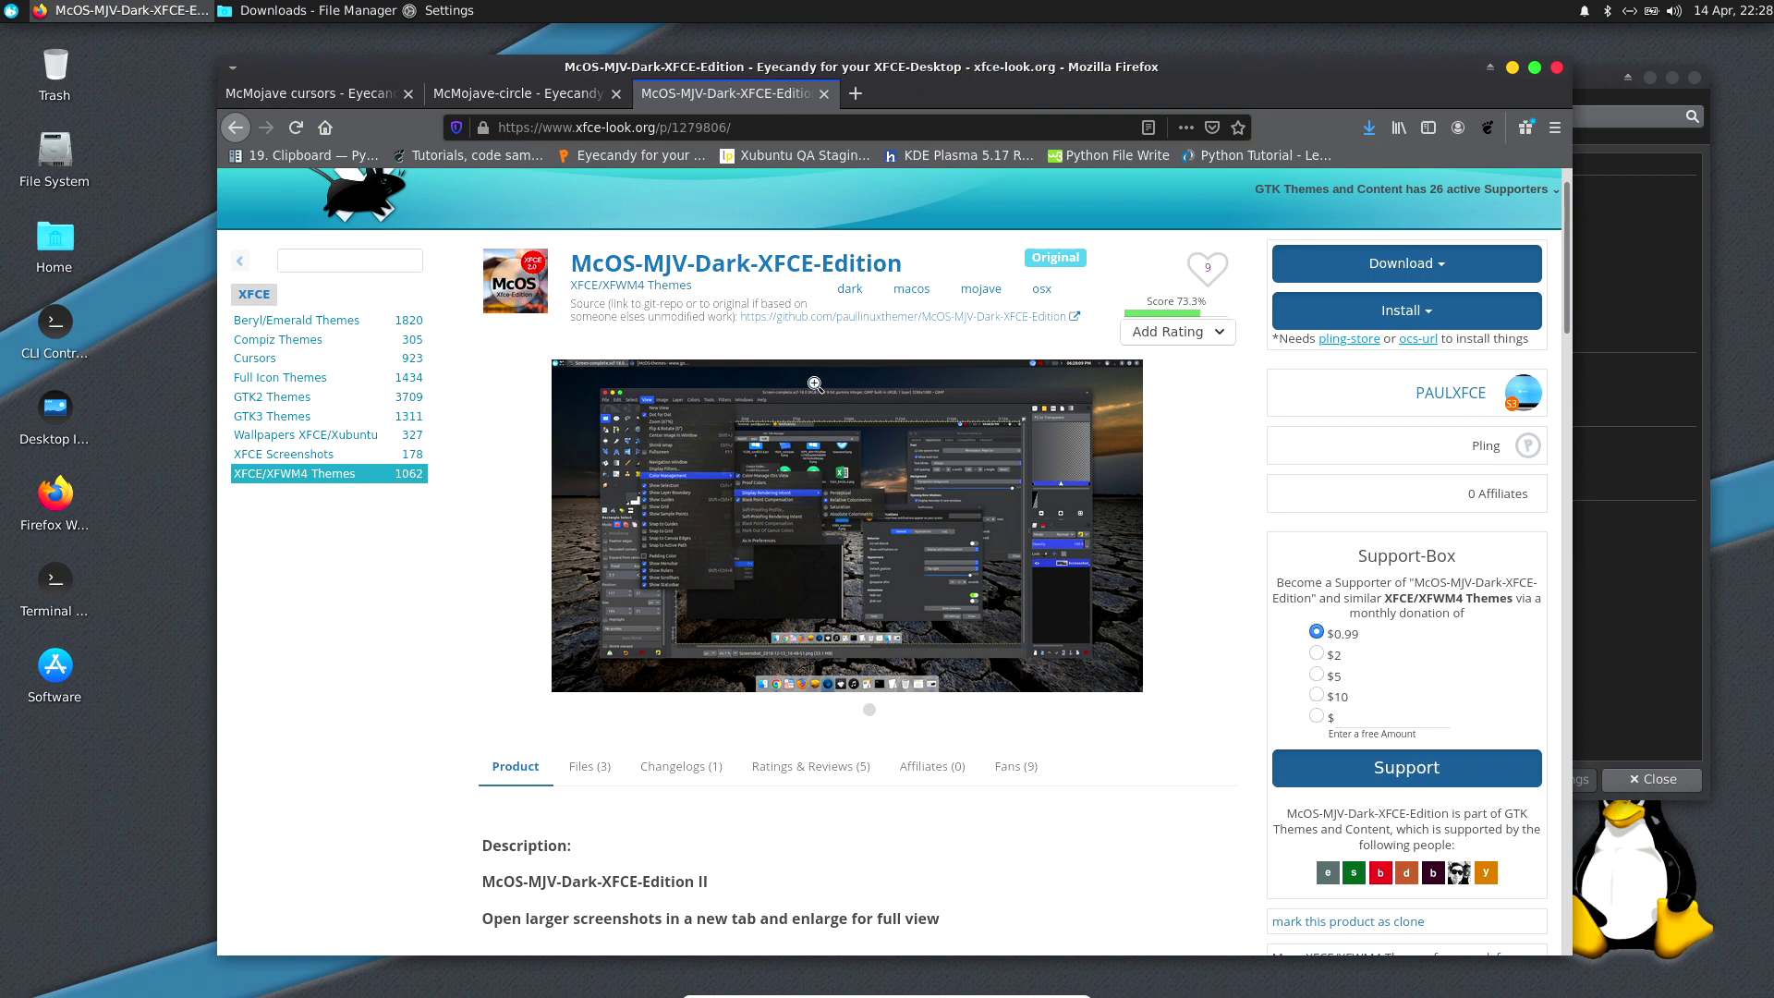
{"action": "left_click", "coordinate": [518, 92]}
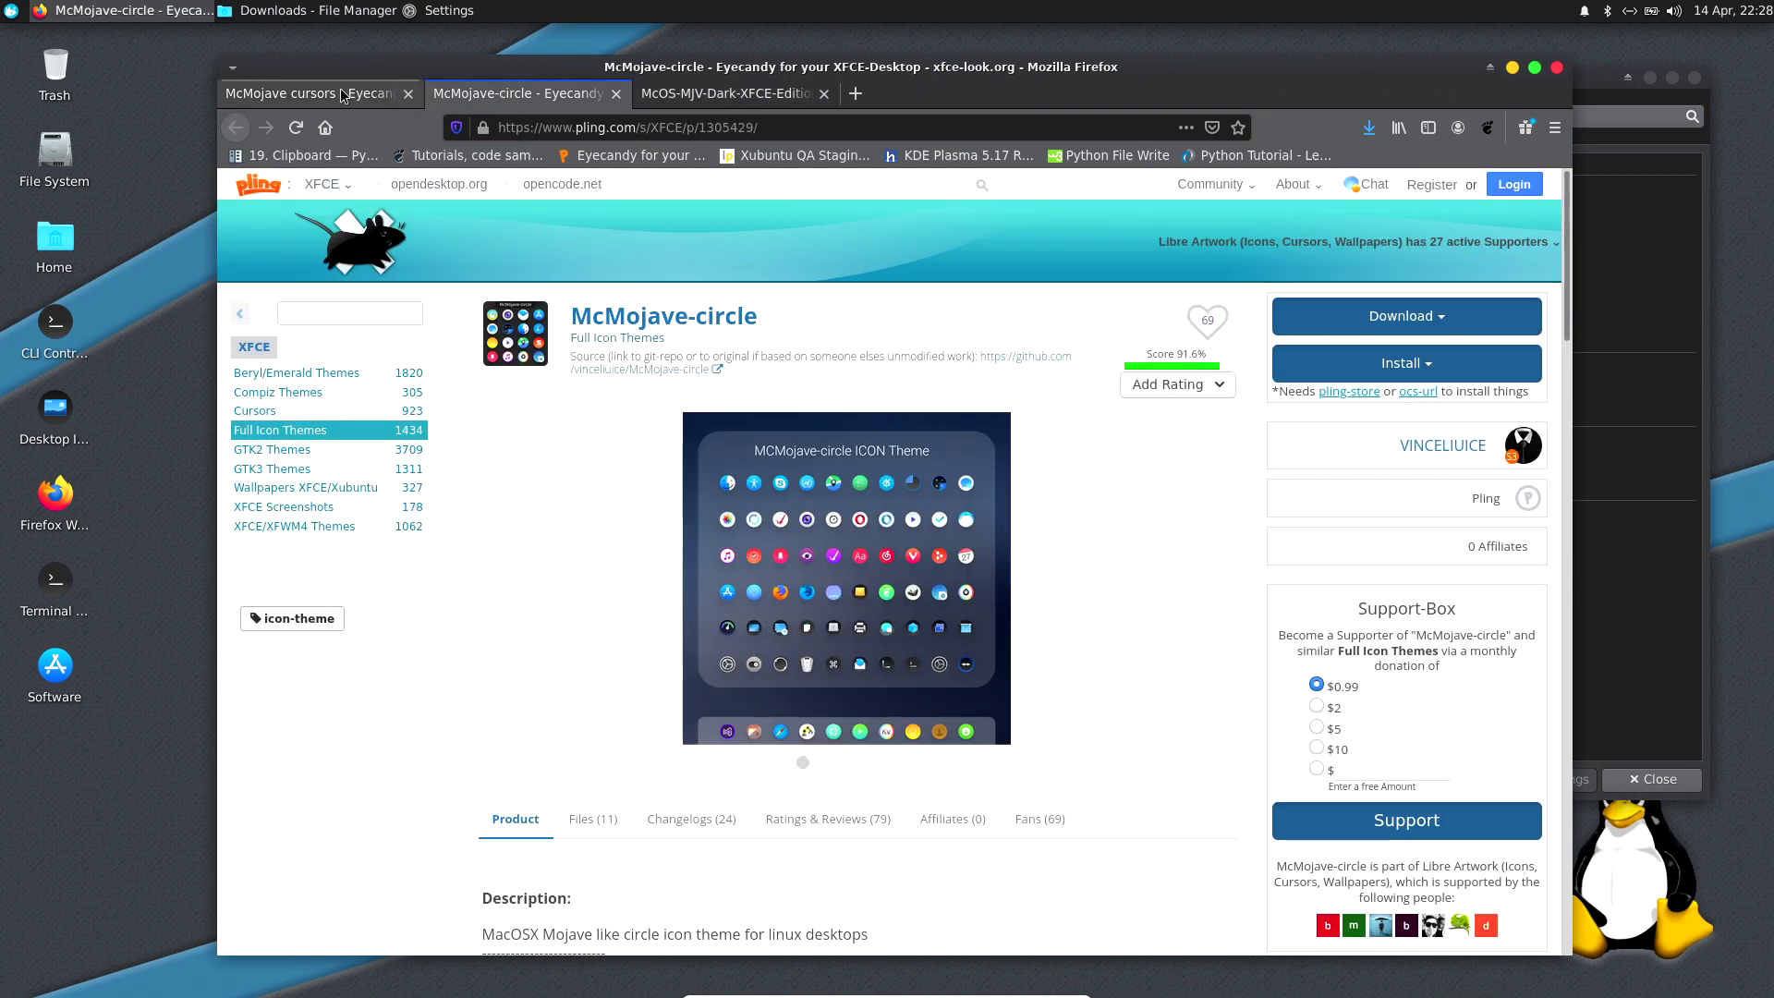
{"action": "left_click", "coordinate": [355, 96]}
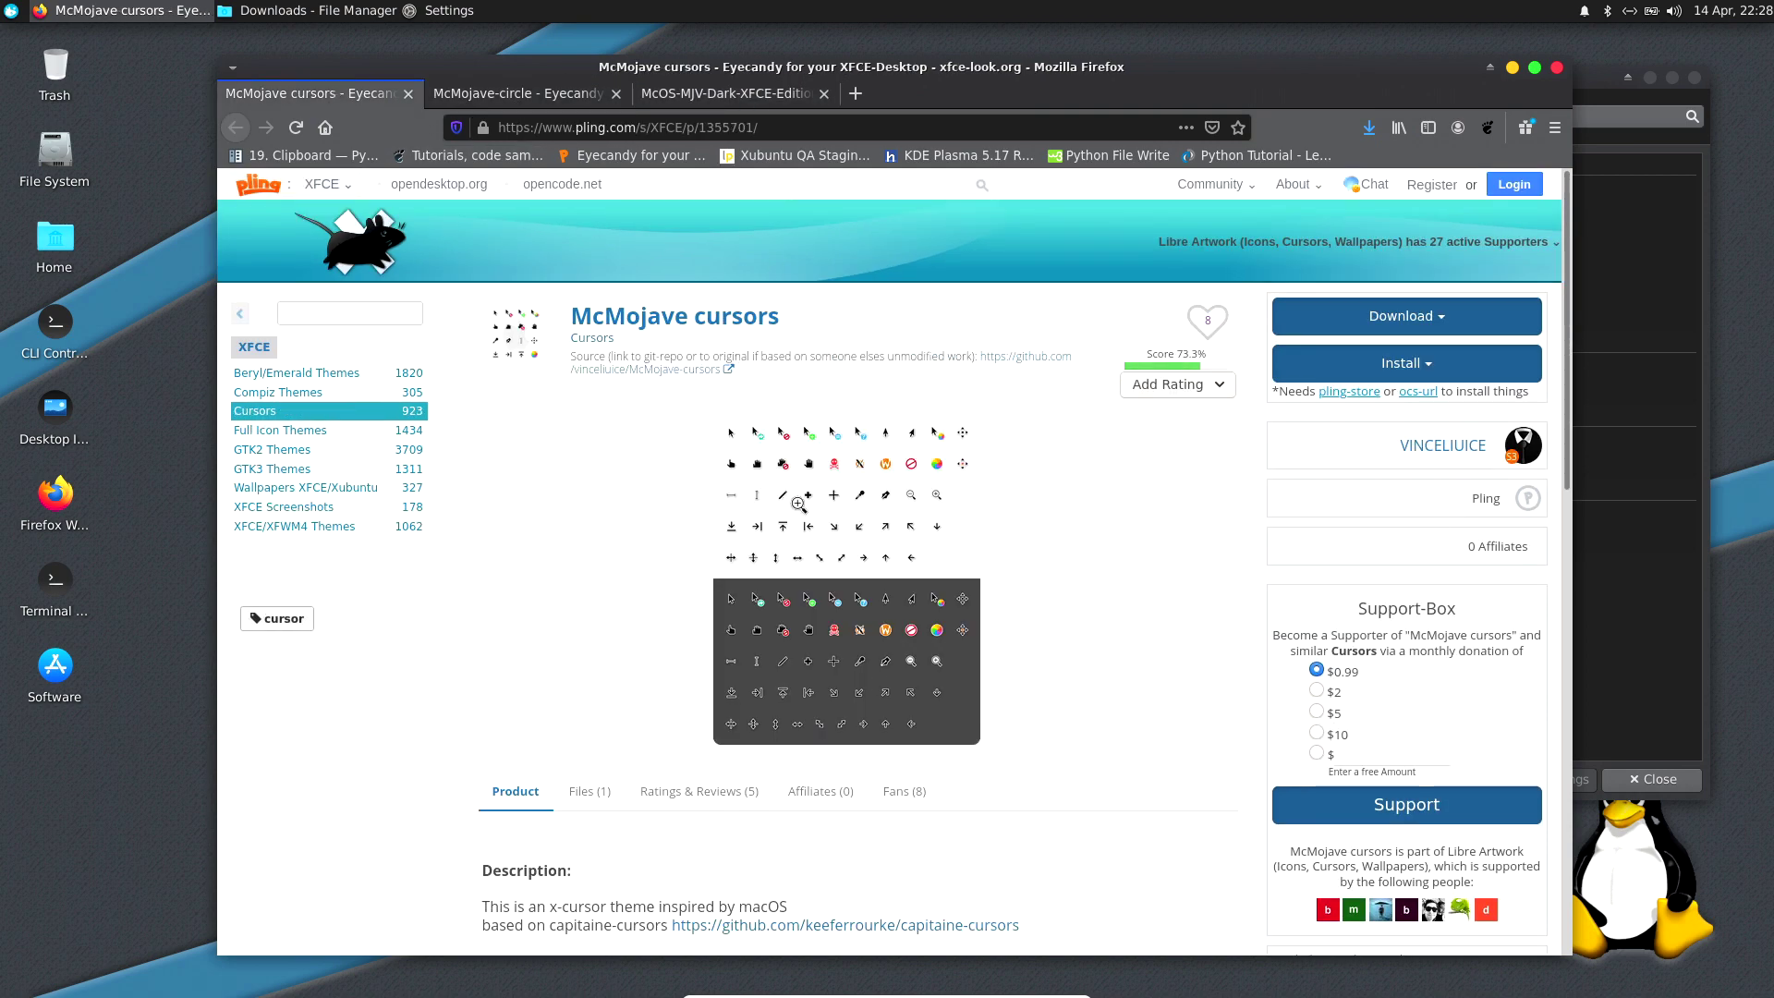
Step: Shift Firefox slightly right and move the Settings window down-right
{"action": "mouse_move", "coordinate": [1143, 79]}
{"action": "left_mouse_down"}
{"action": "mouse_move", "coordinate": [1176, 89]}
{"action": "mouse_move", "coordinate": [1073, 85]}
{"action": "left_mouse_up"}
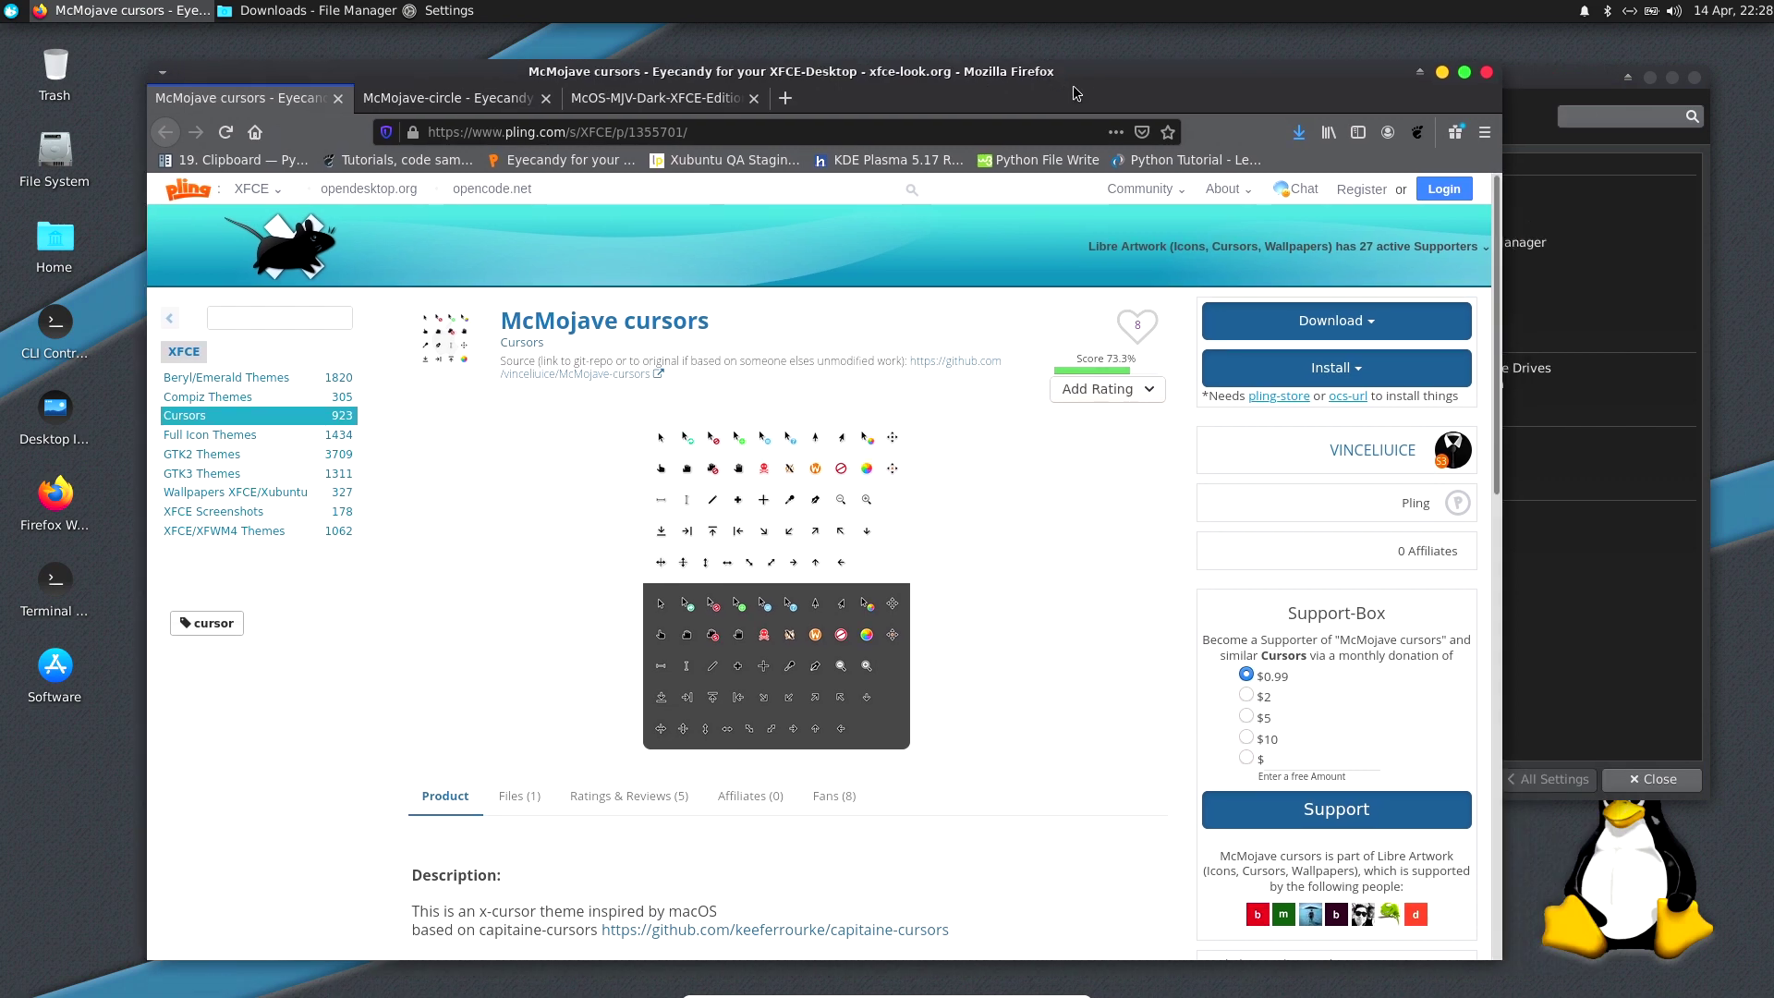
{"action": "left_click_drag", "start_coordinate": [1073, 85], "coordinate": [1086, 68]}
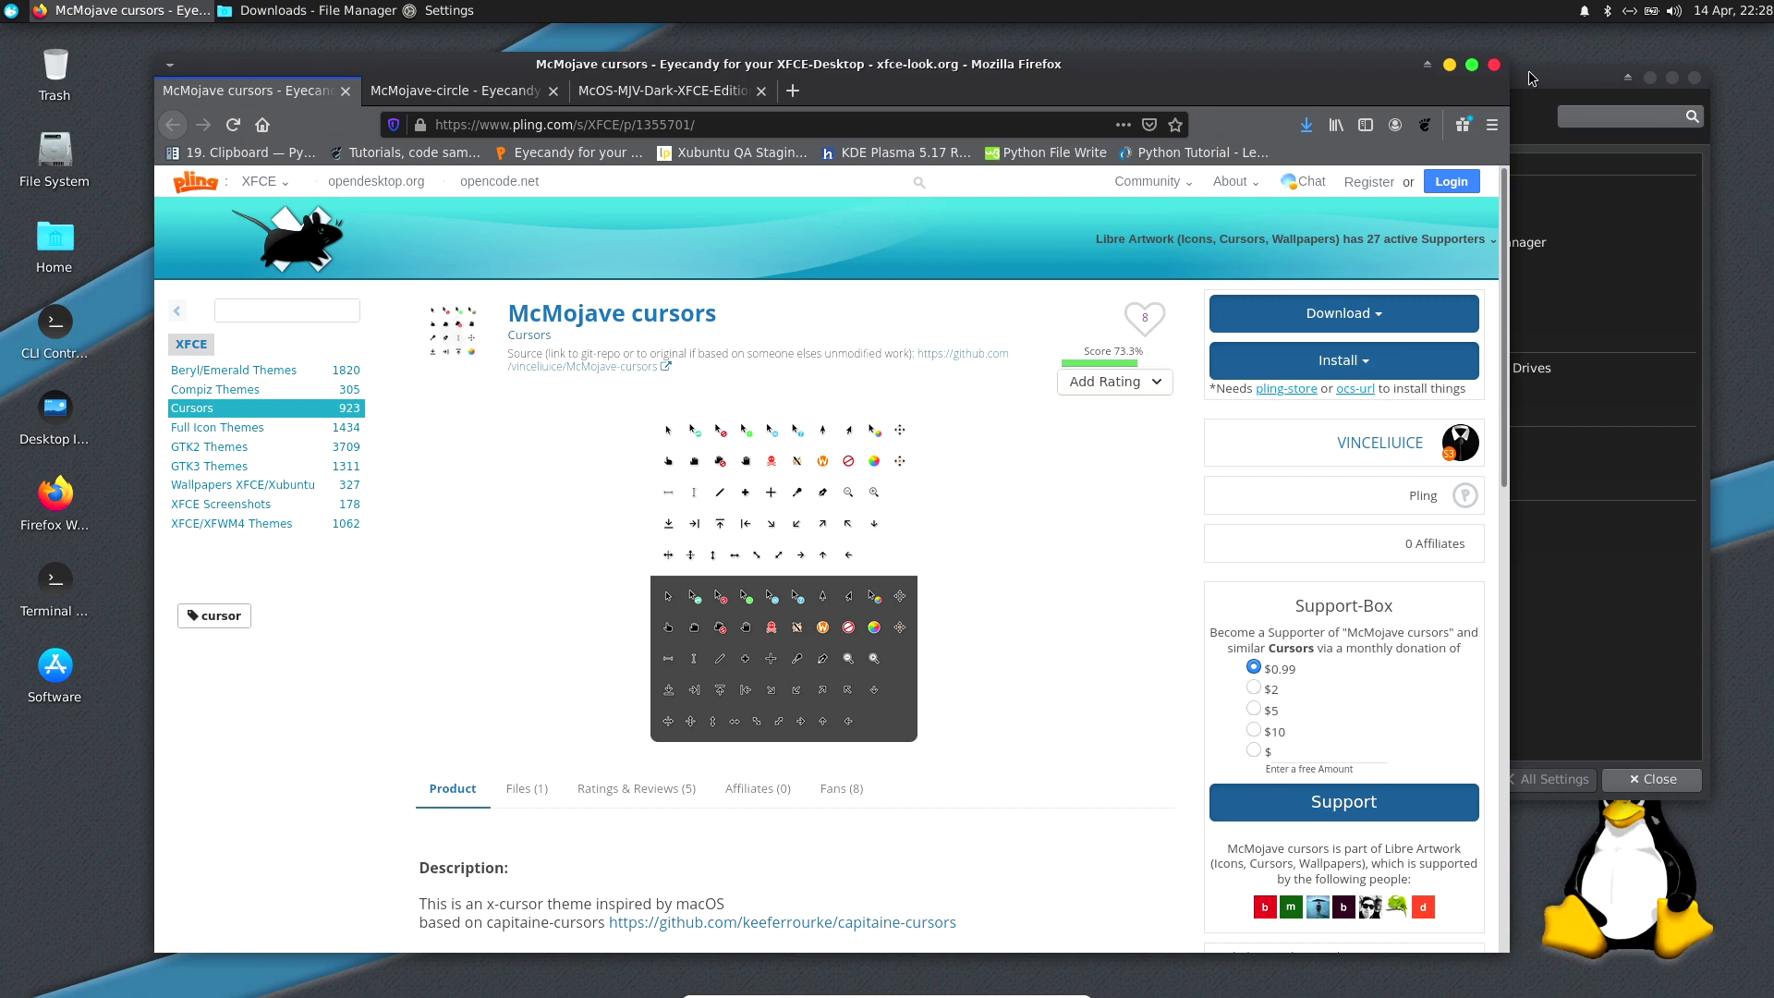
{"action": "left_click_drag", "start_coordinate": [1531, 79], "coordinate": [1555, 129]}
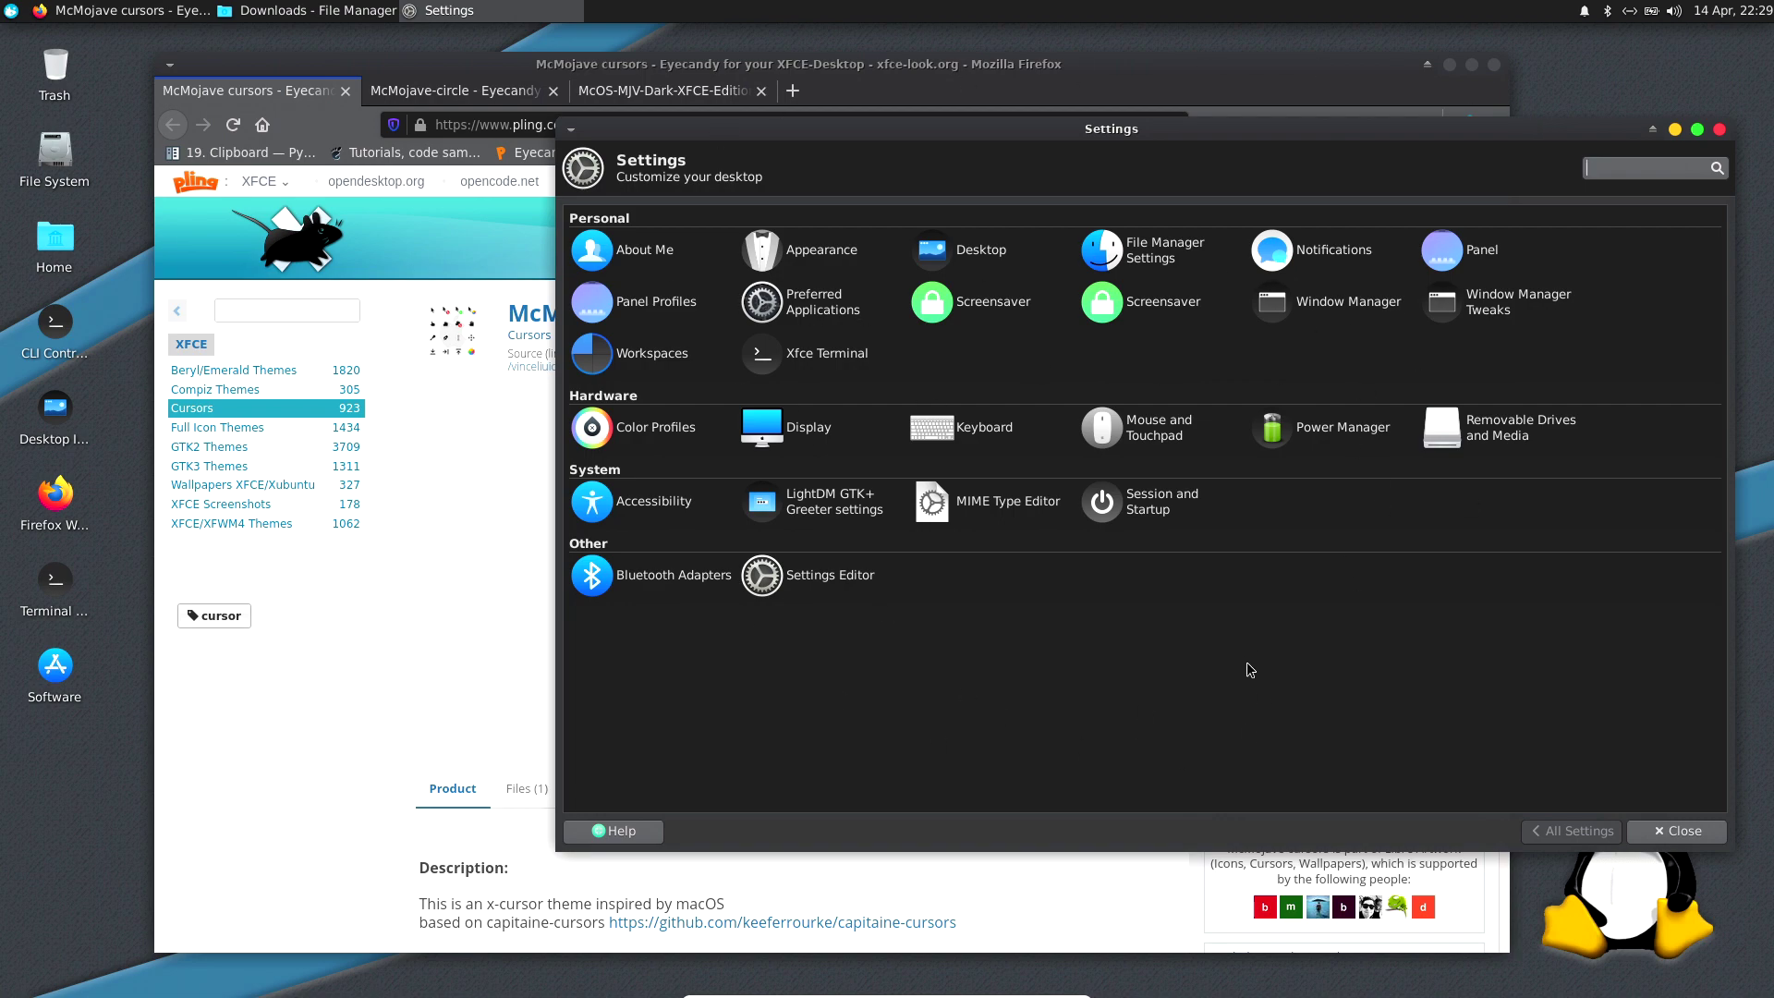
Step: Bring Firefox's McMojave-circle page to the front and open the Home desktop folder
{"action": "left_click", "coordinate": [675, 98]}
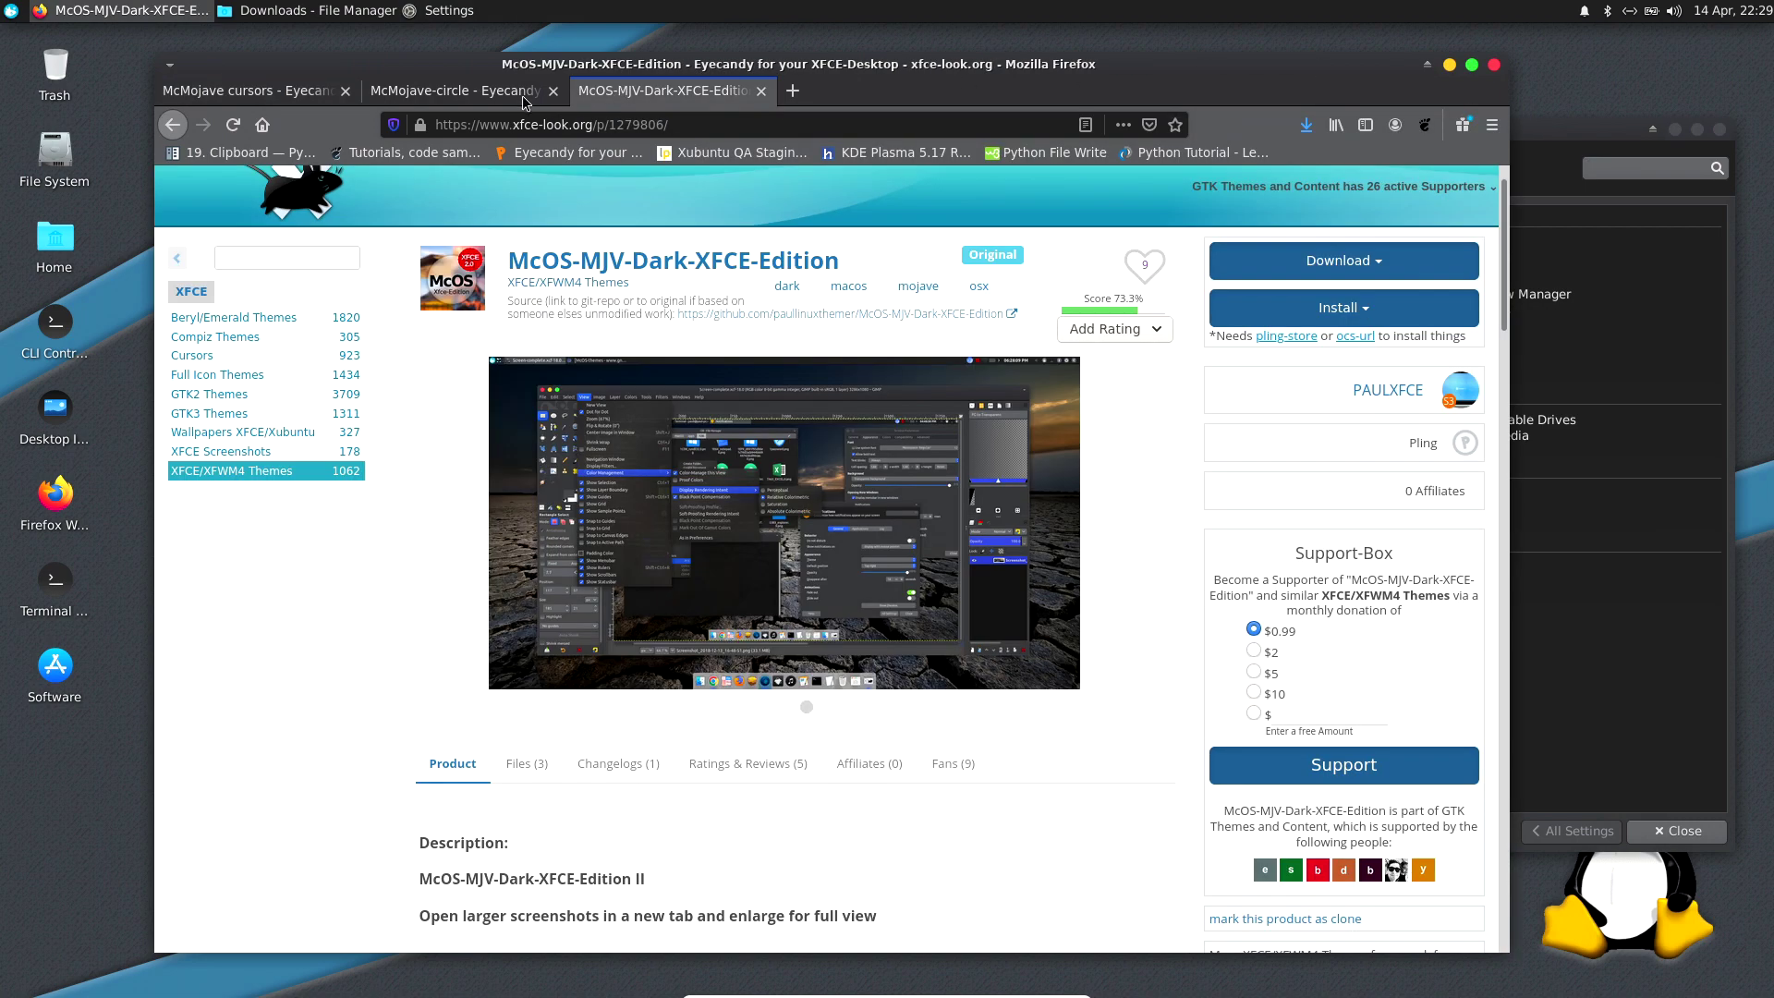
{"action": "left_click", "coordinate": [511, 97]}
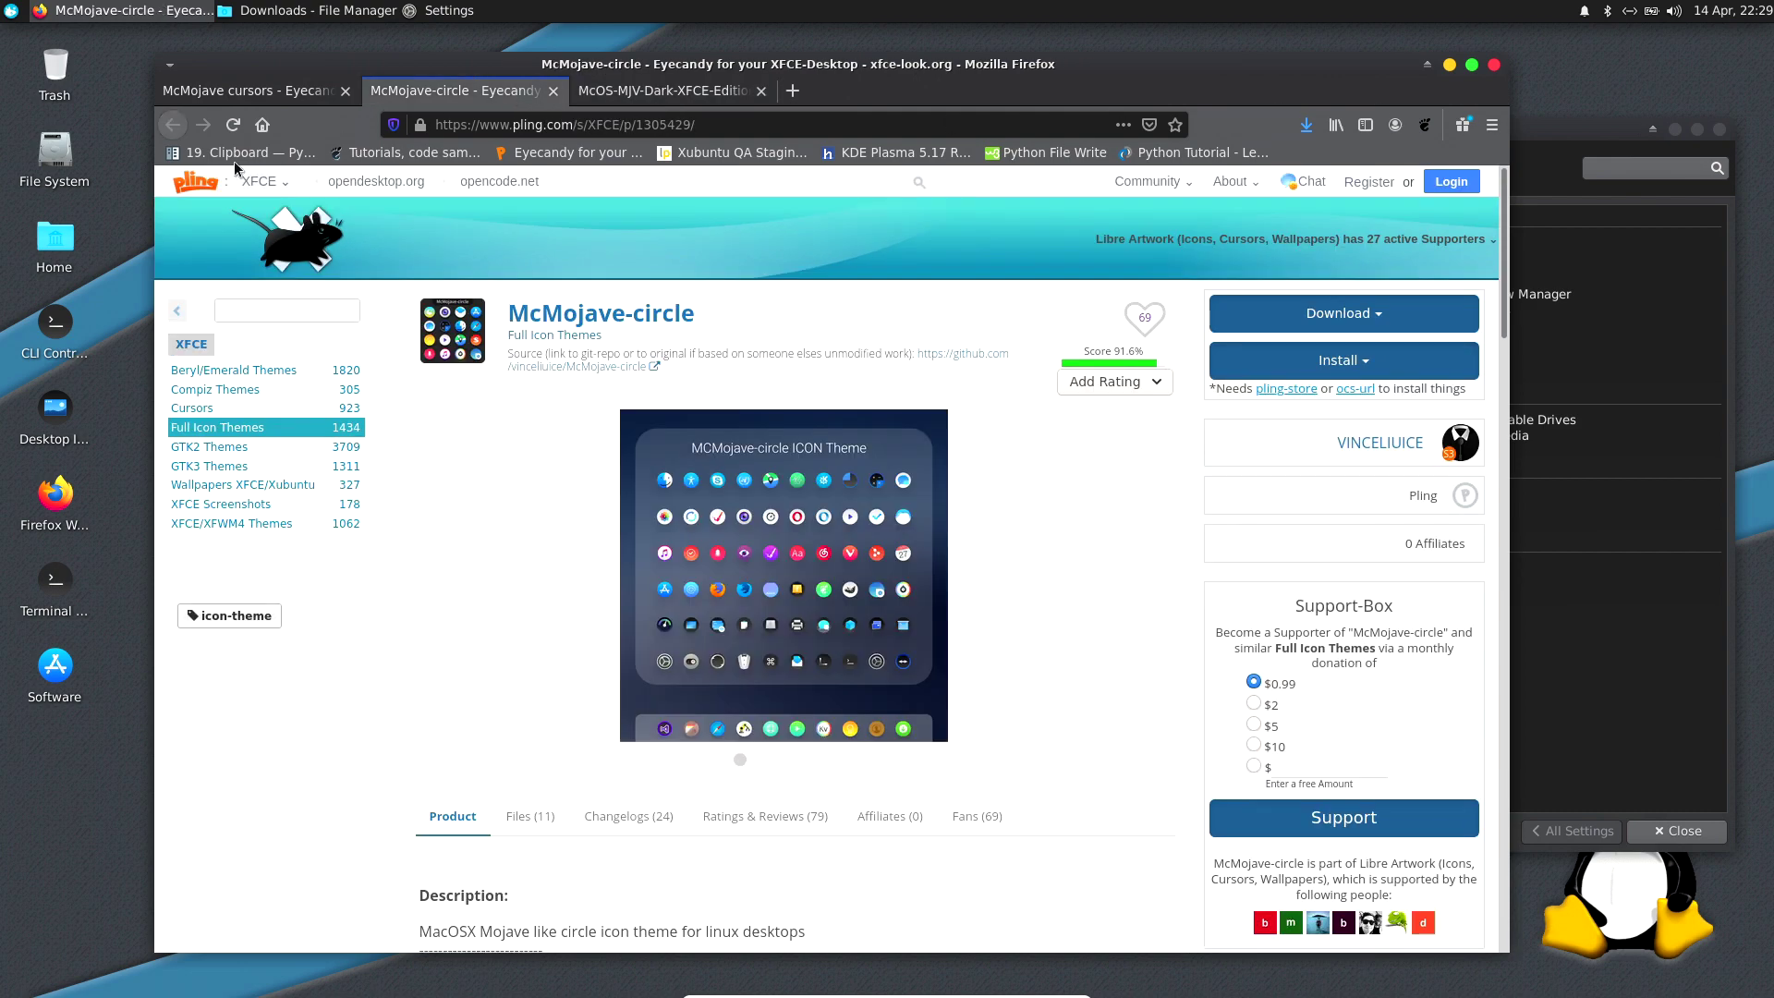
{"action": "double_click", "coordinate": [56, 248]}
Step: Dismiss the Templates folder's context menu and move Thunar to the screen centre
{"action": "right_click", "coordinate": [520, 245]}
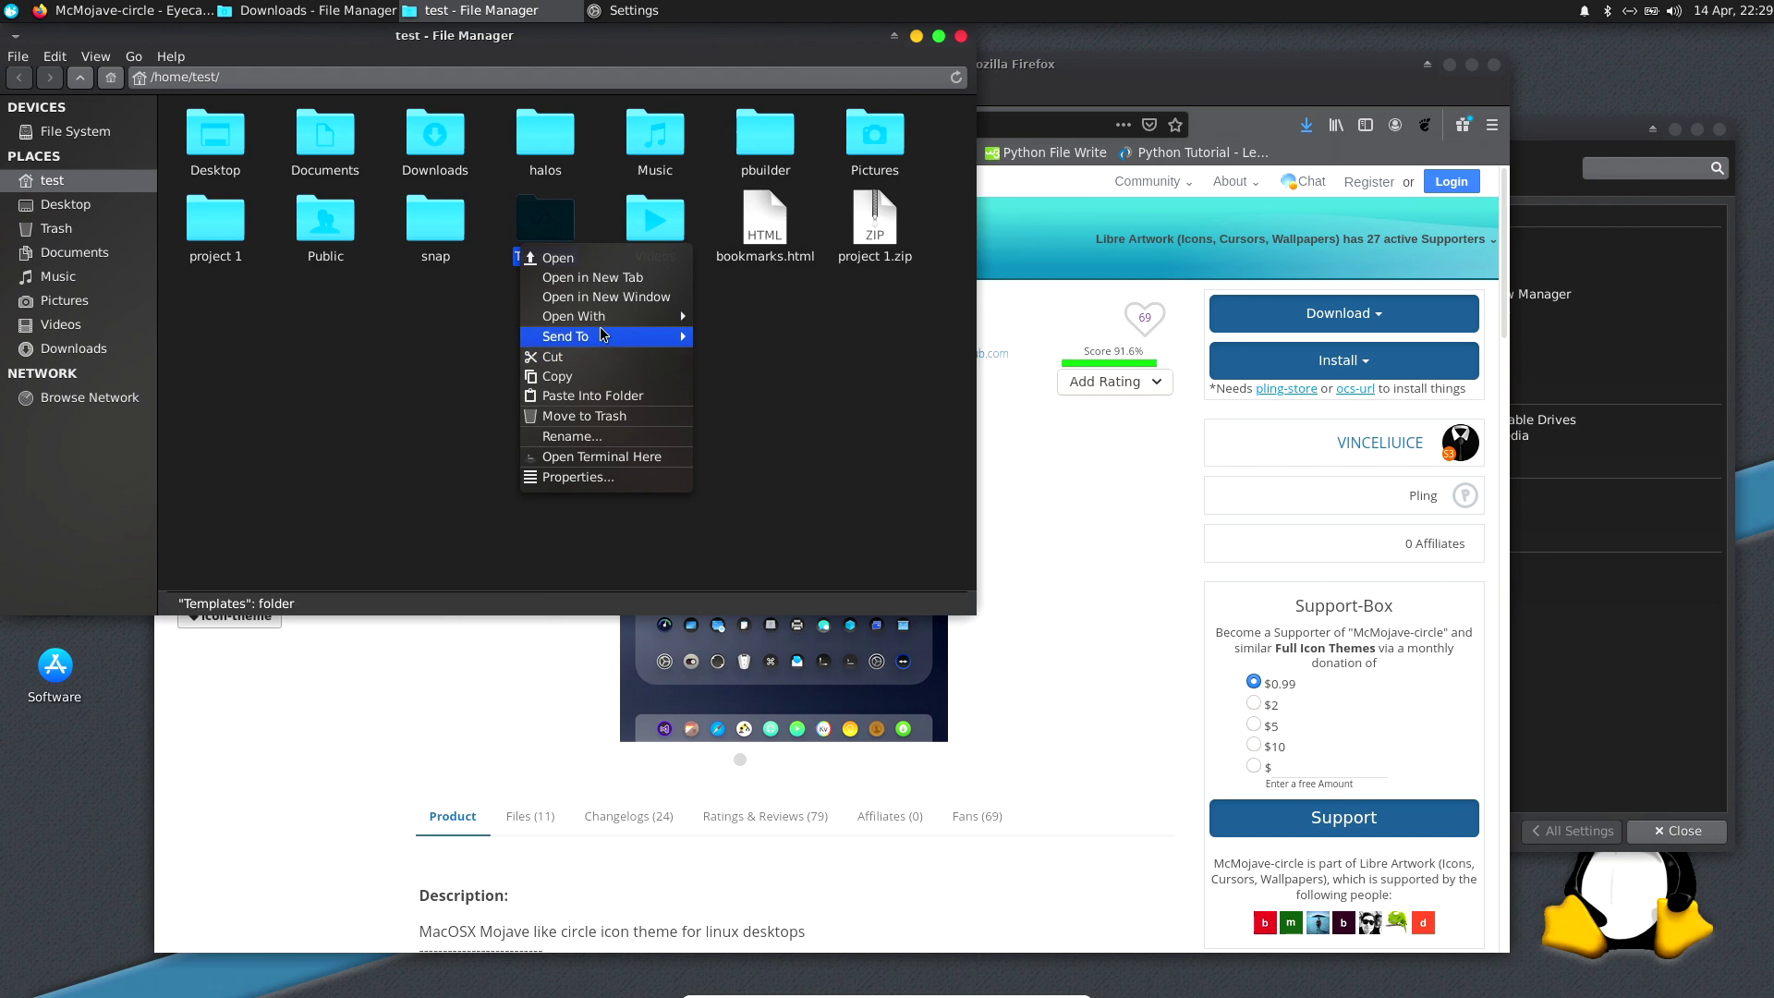
{"action": "mouse_move", "coordinate": [574, 316]}
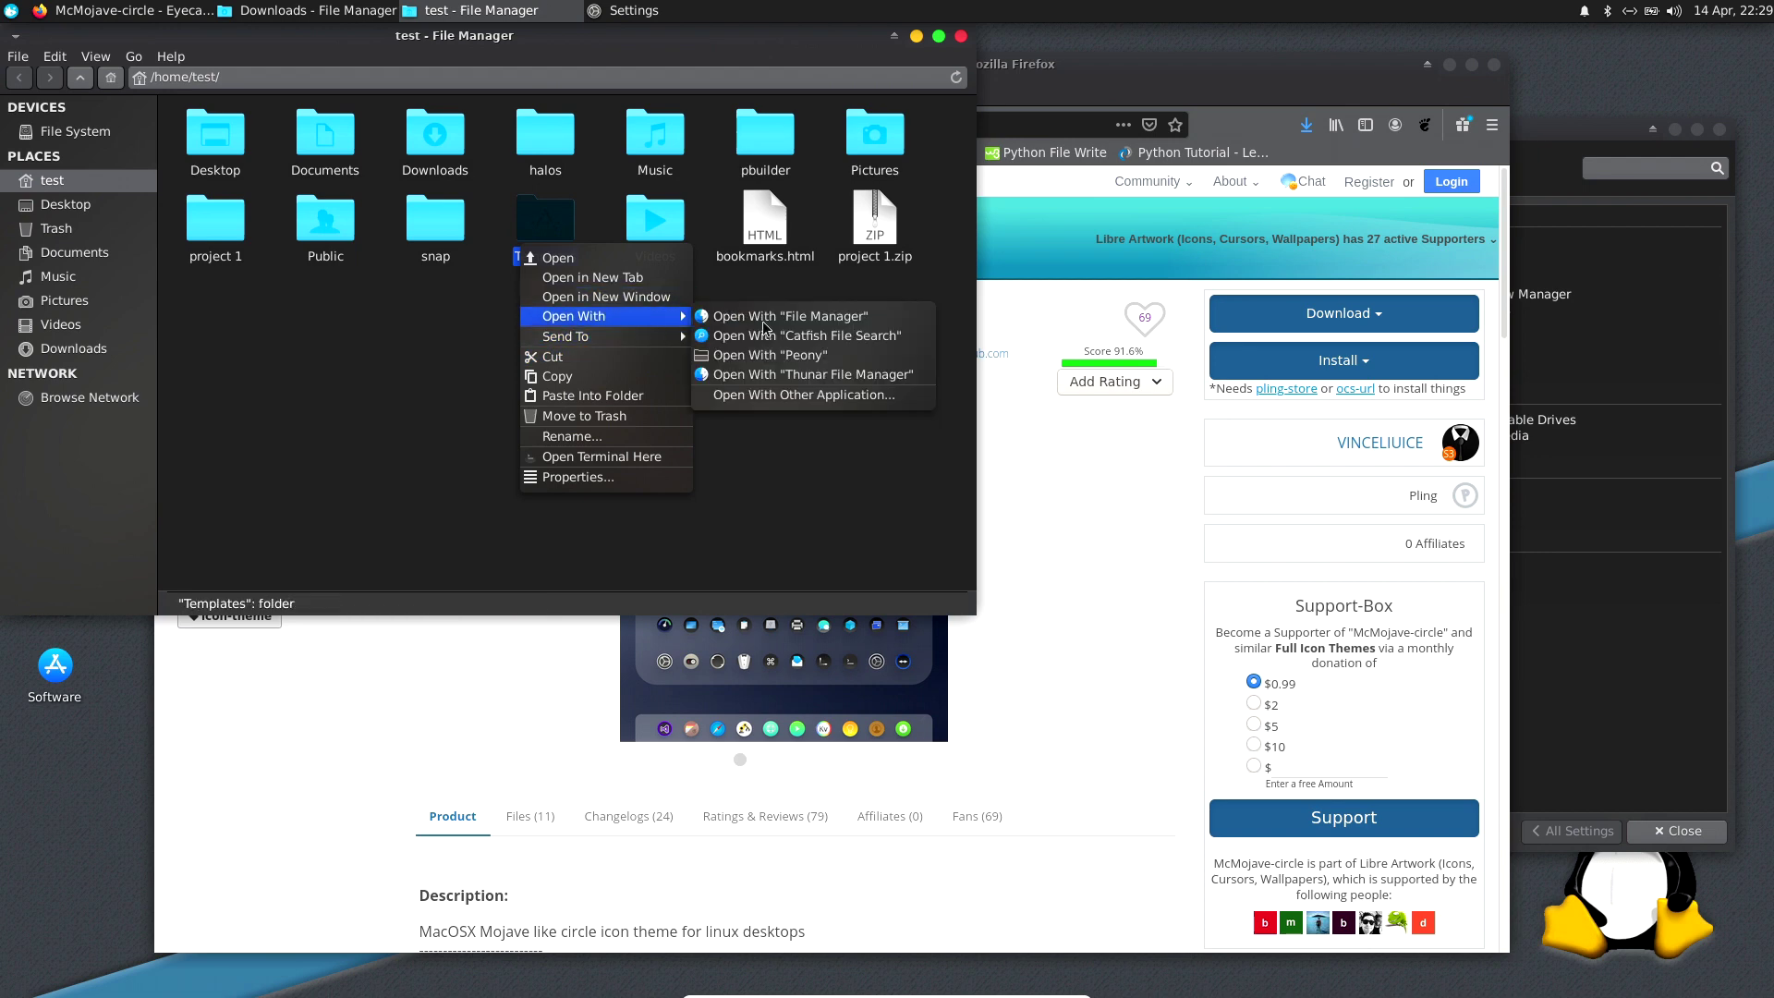
{"action": "key", "text": "Escape"}
{"action": "left_click_drag", "start_coordinate": [828, 47], "coordinate": [1189, 203]}
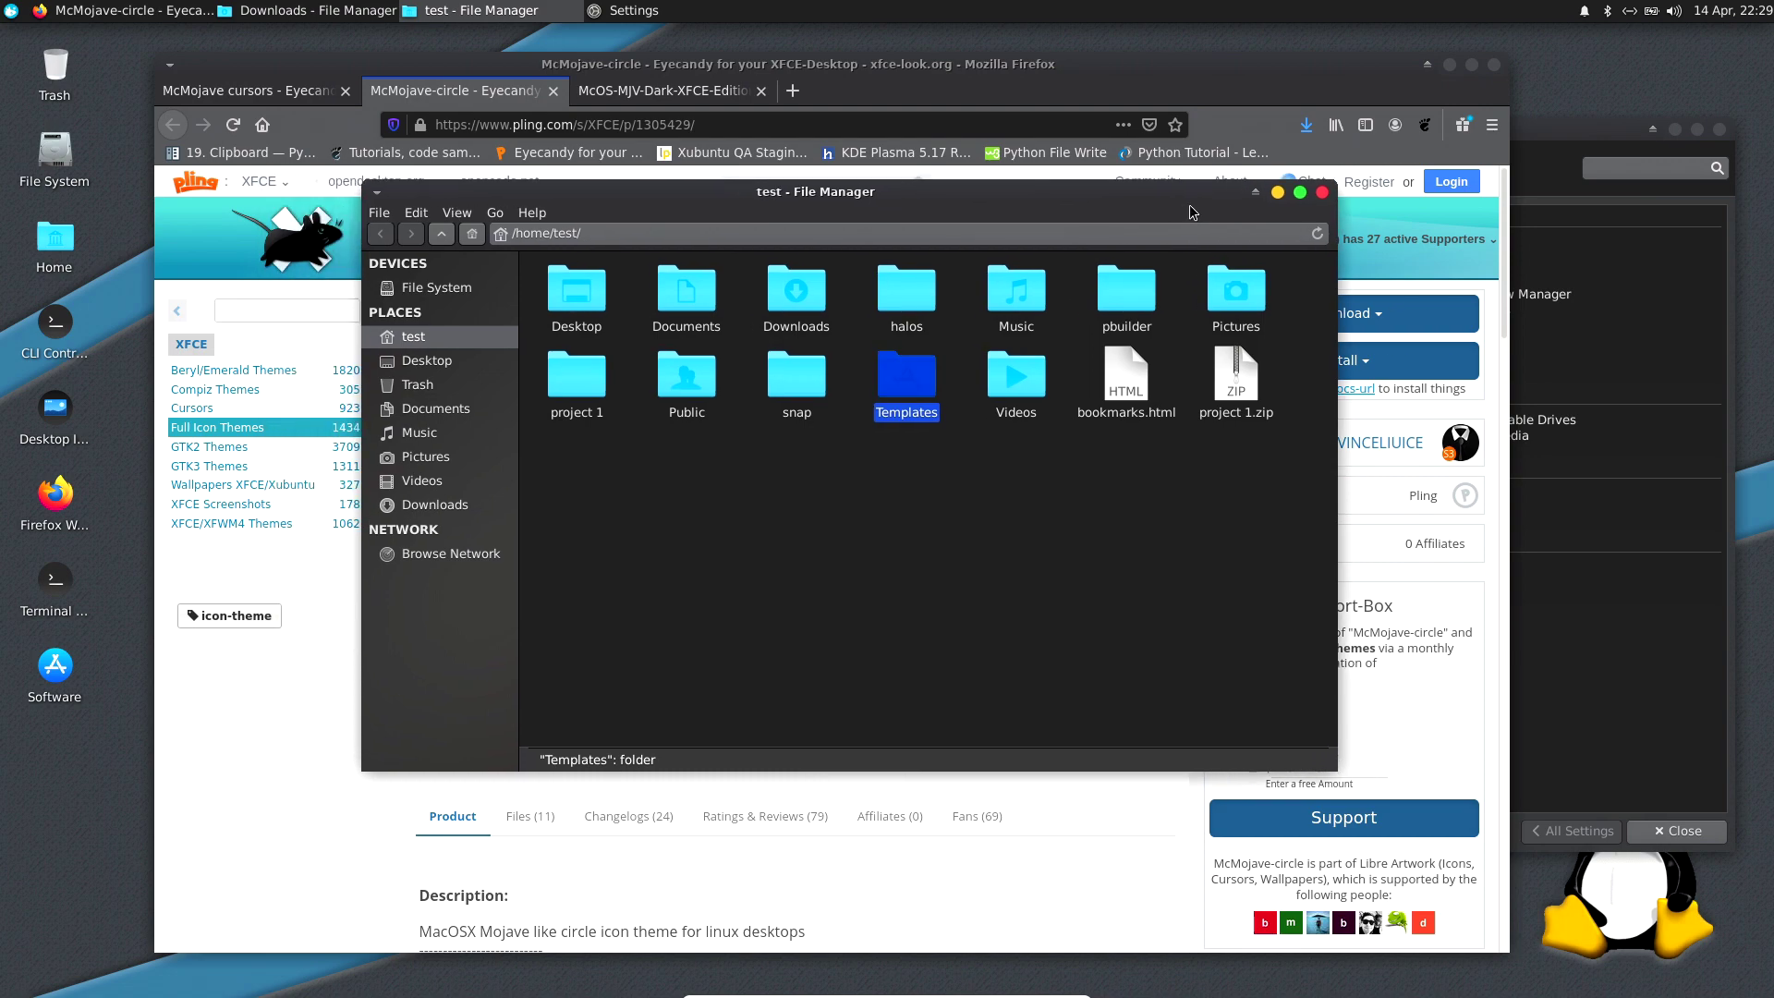
Step: Rearrange Firefox and Thunar, leaving the /home/test window in front of Firefox
{"action": "mouse_move", "coordinate": [1247, 77]}
{"action": "left_mouse_down"}
{"action": "mouse_move", "coordinate": [1247, 123]}
{"action": "mouse_move", "coordinate": [1340, 333]}
{"action": "left_mouse_up"}
{"action": "left_click_drag", "start_coordinate": [1223, 246], "coordinate": [1222, 73]}
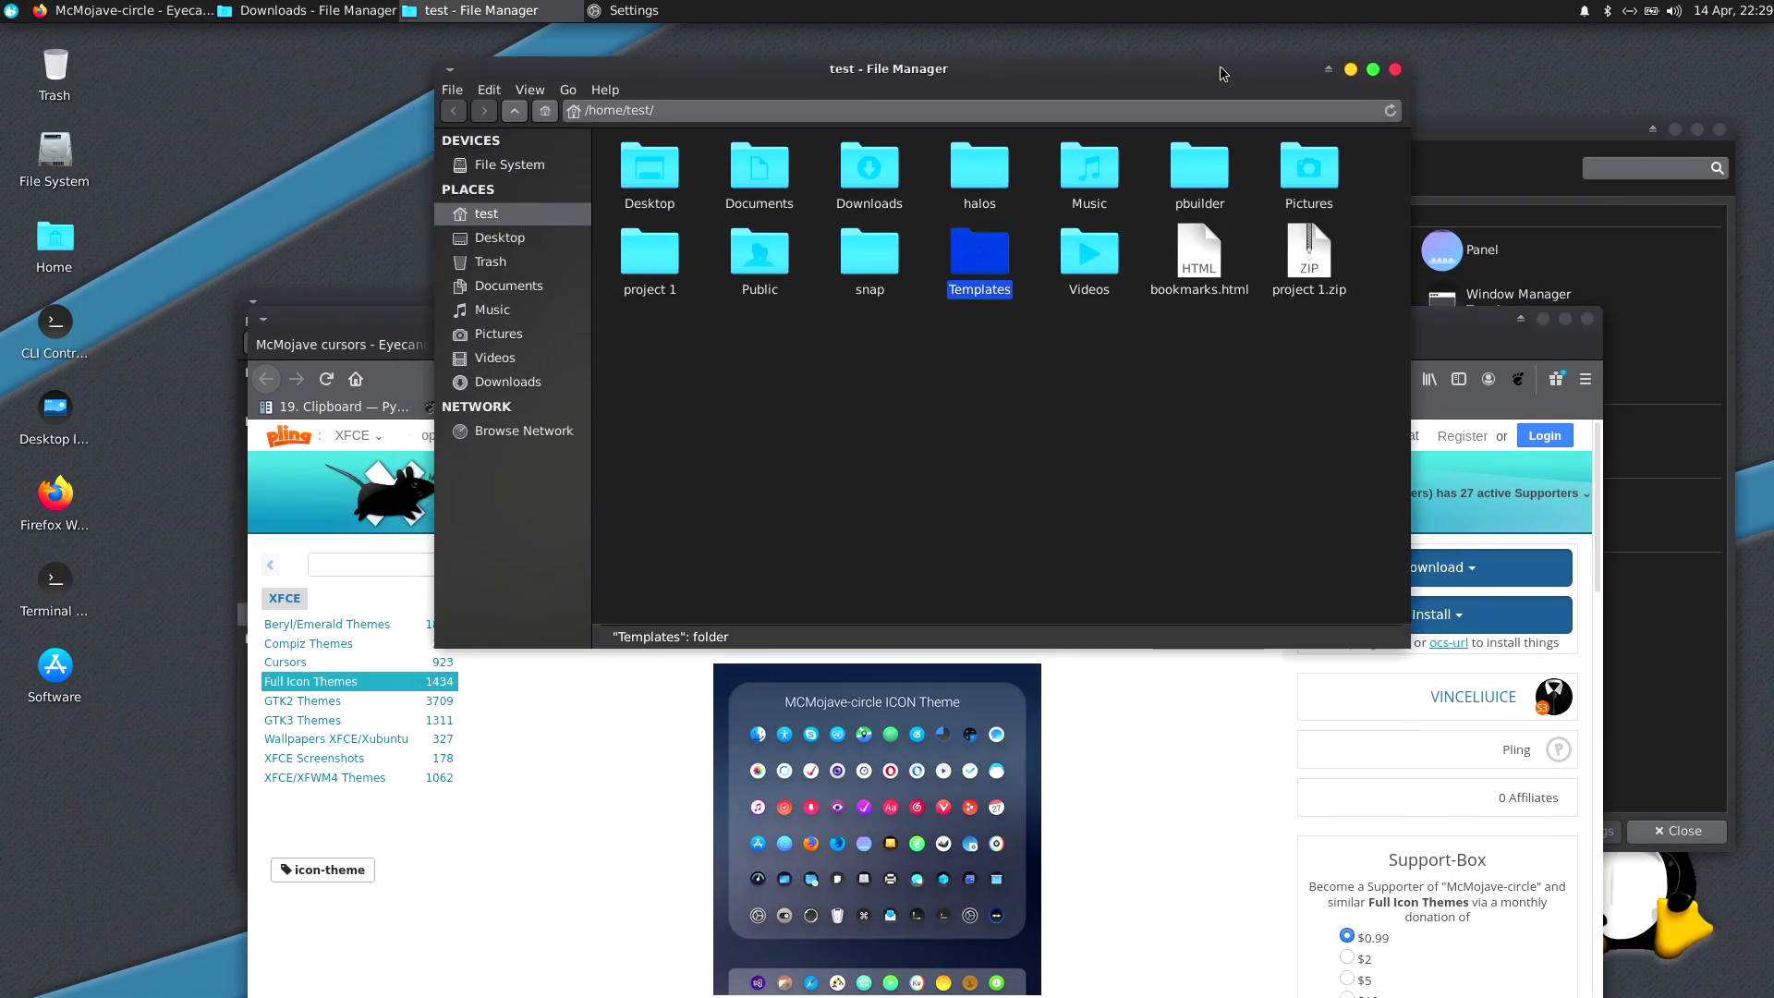
{"action": "left_click_drag", "start_coordinate": [1445, 317], "coordinate": [1407, 170]}
{"action": "left_click_drag", "start_coordinate": [1245, 72], "coordinate": [1206, 79]}
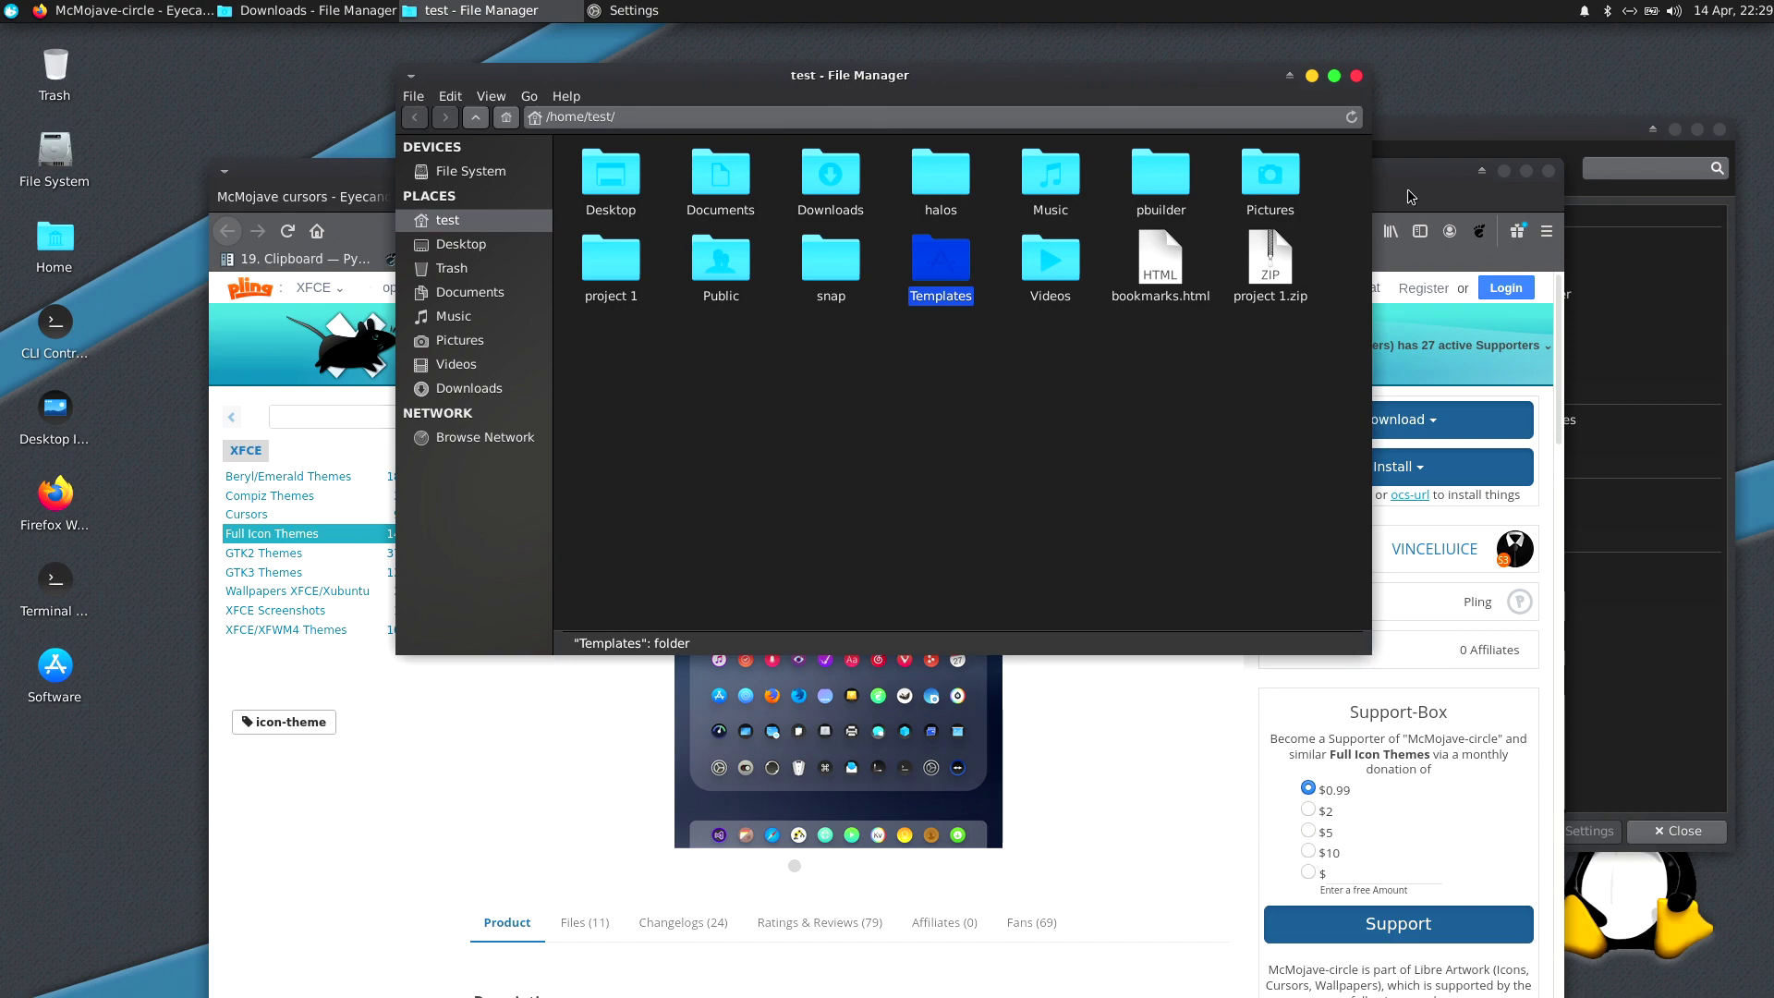
{"action": "left_click_drag", "start_coordinate": [1410, 197], "coordinate": [1416, 188]}
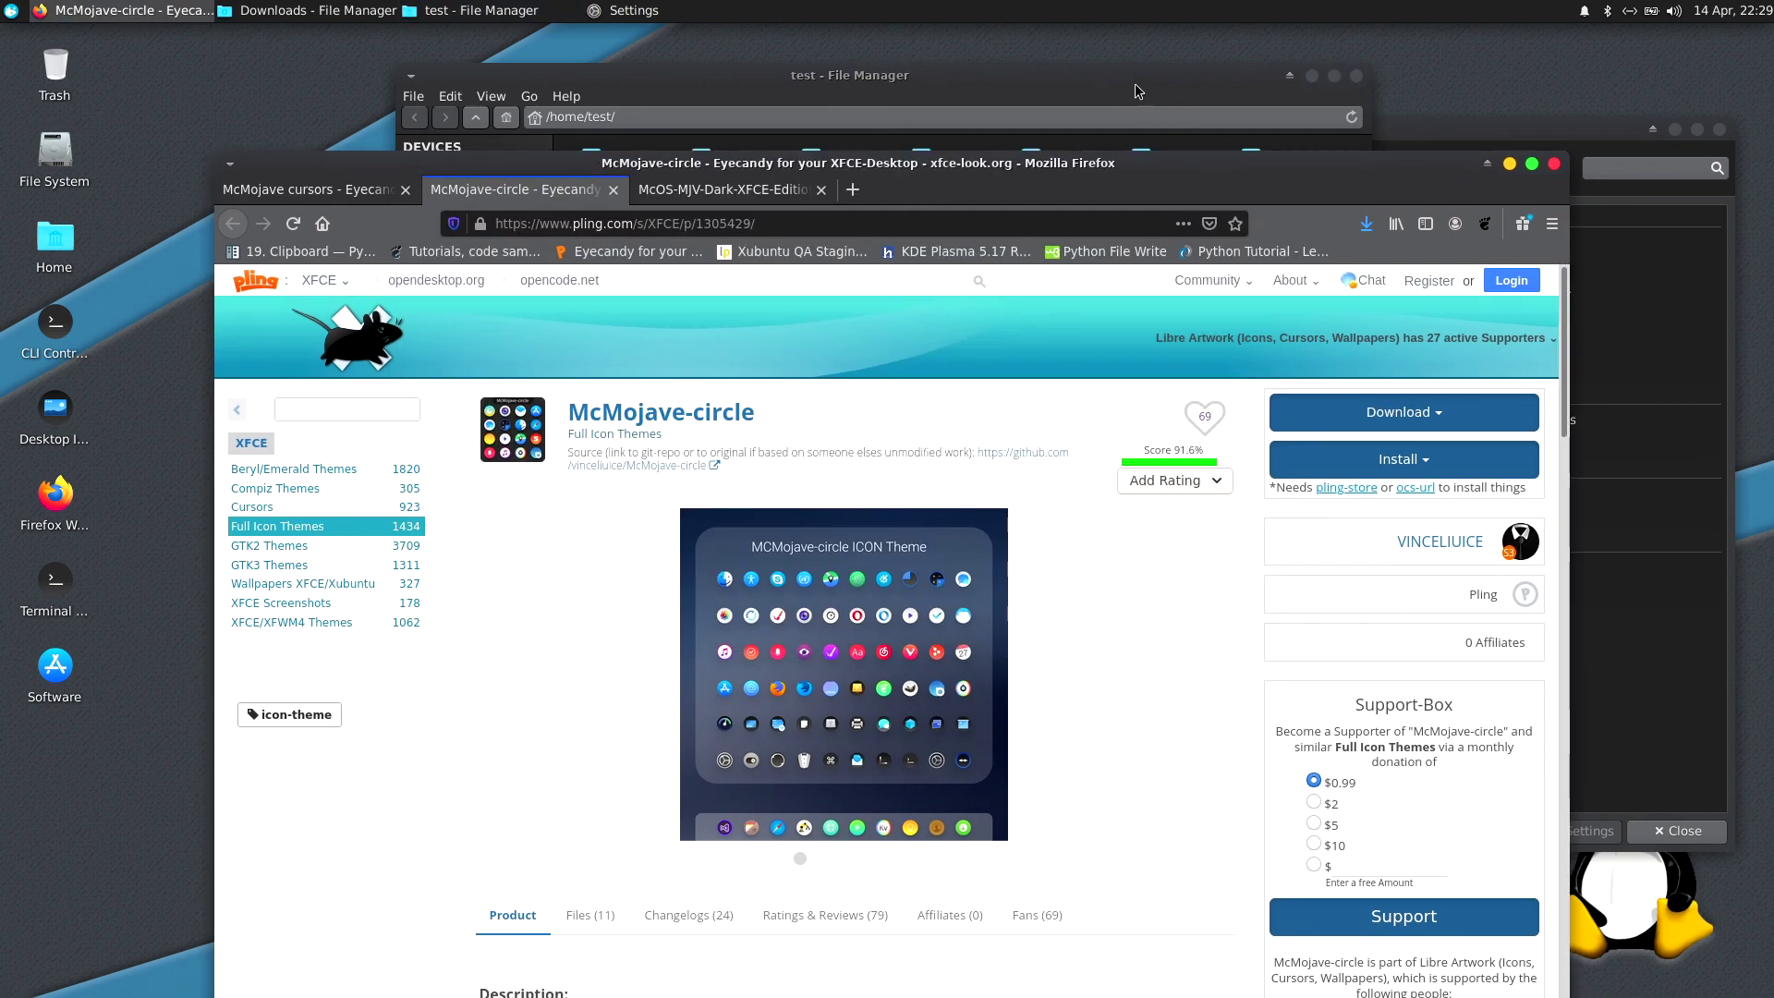
{"action": "left_click_drag", "start_coordinate": [1137, 92], "coordinate": [1115, 77]}
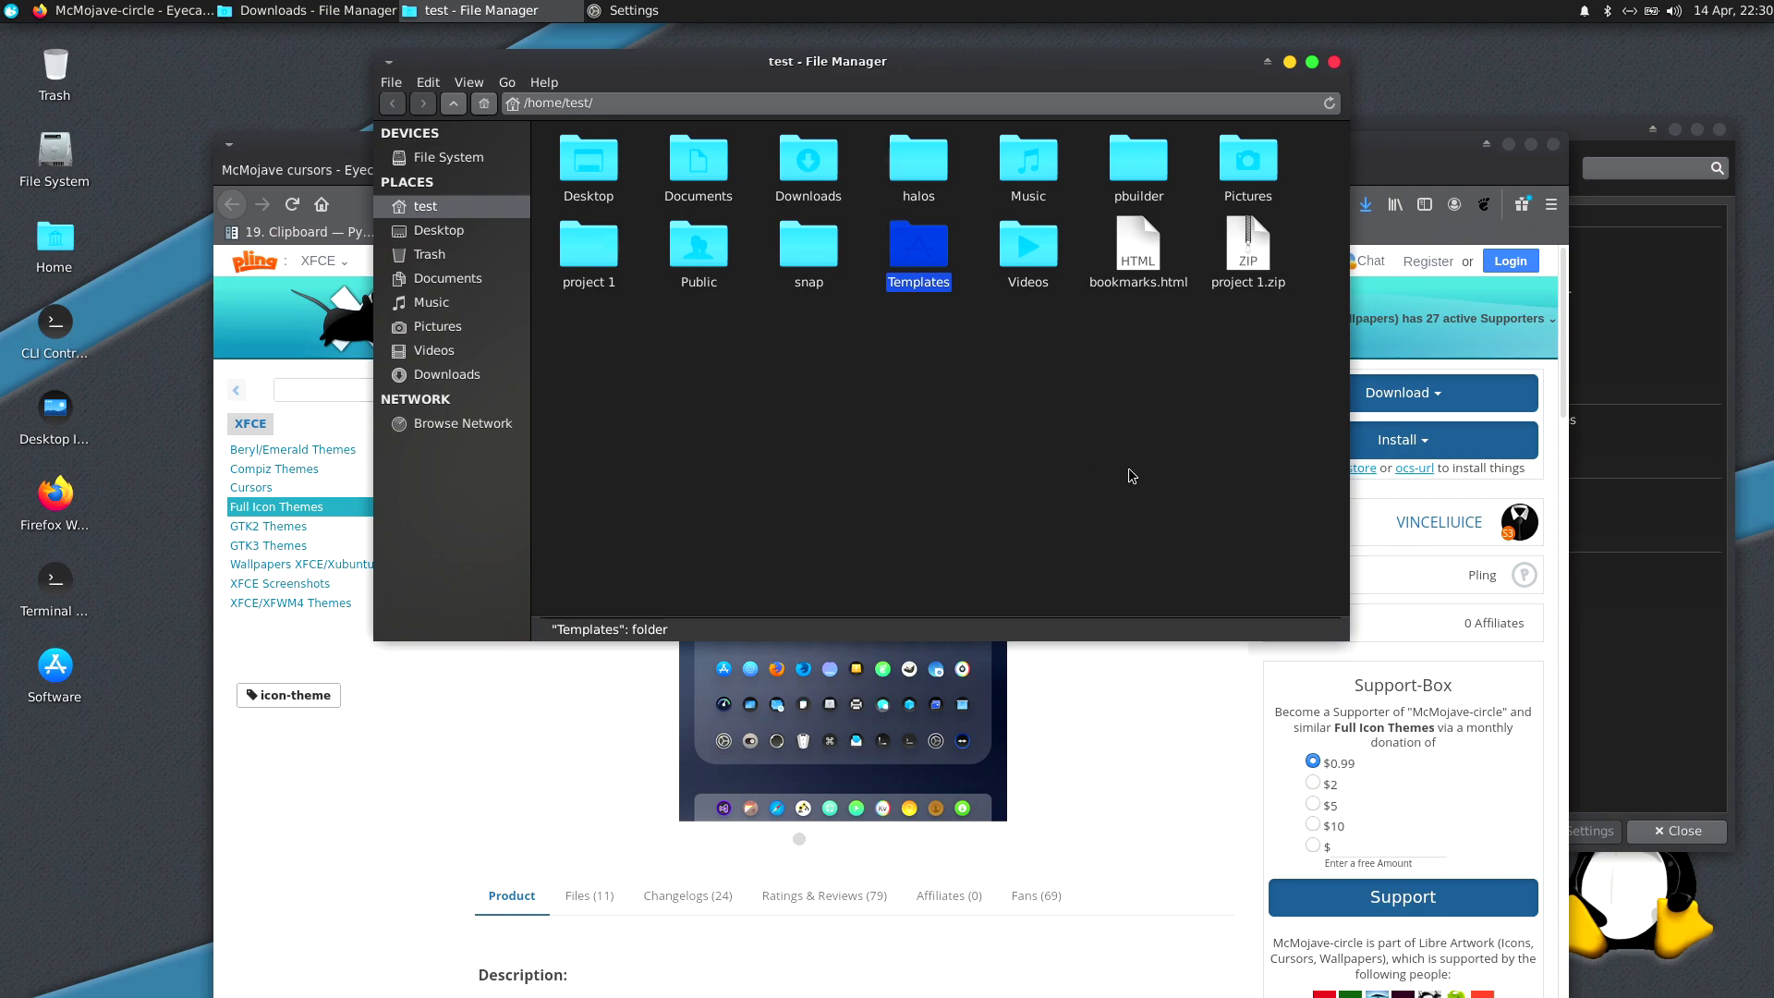